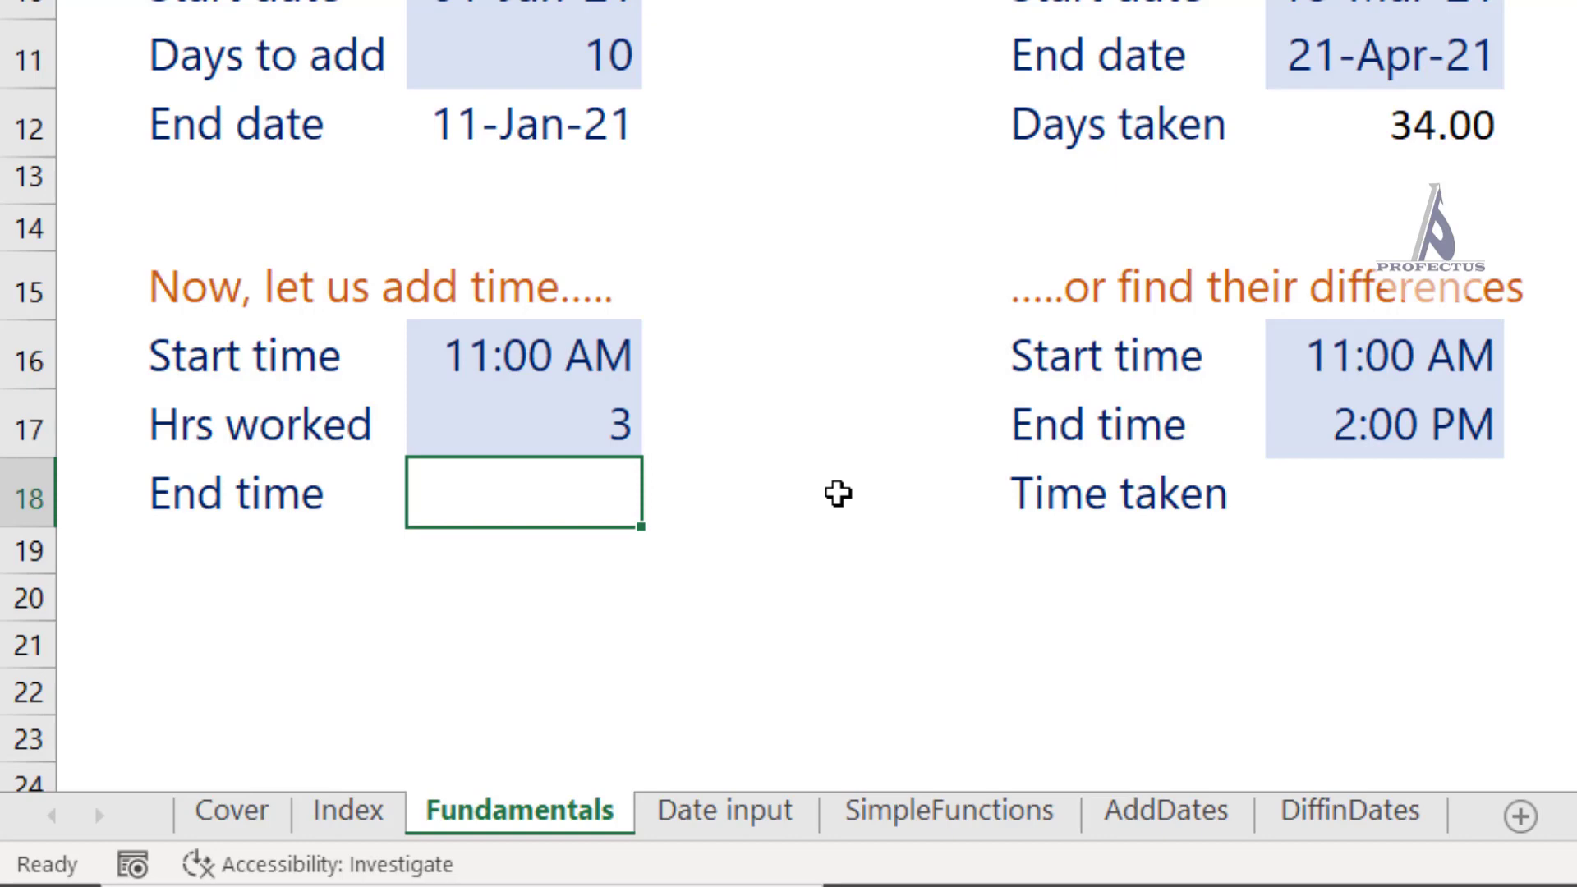
Enter a formula in the End time cell C18 that adds the start time and hours worked, =C16+C17
text(=)
key(Up)
key(Up)
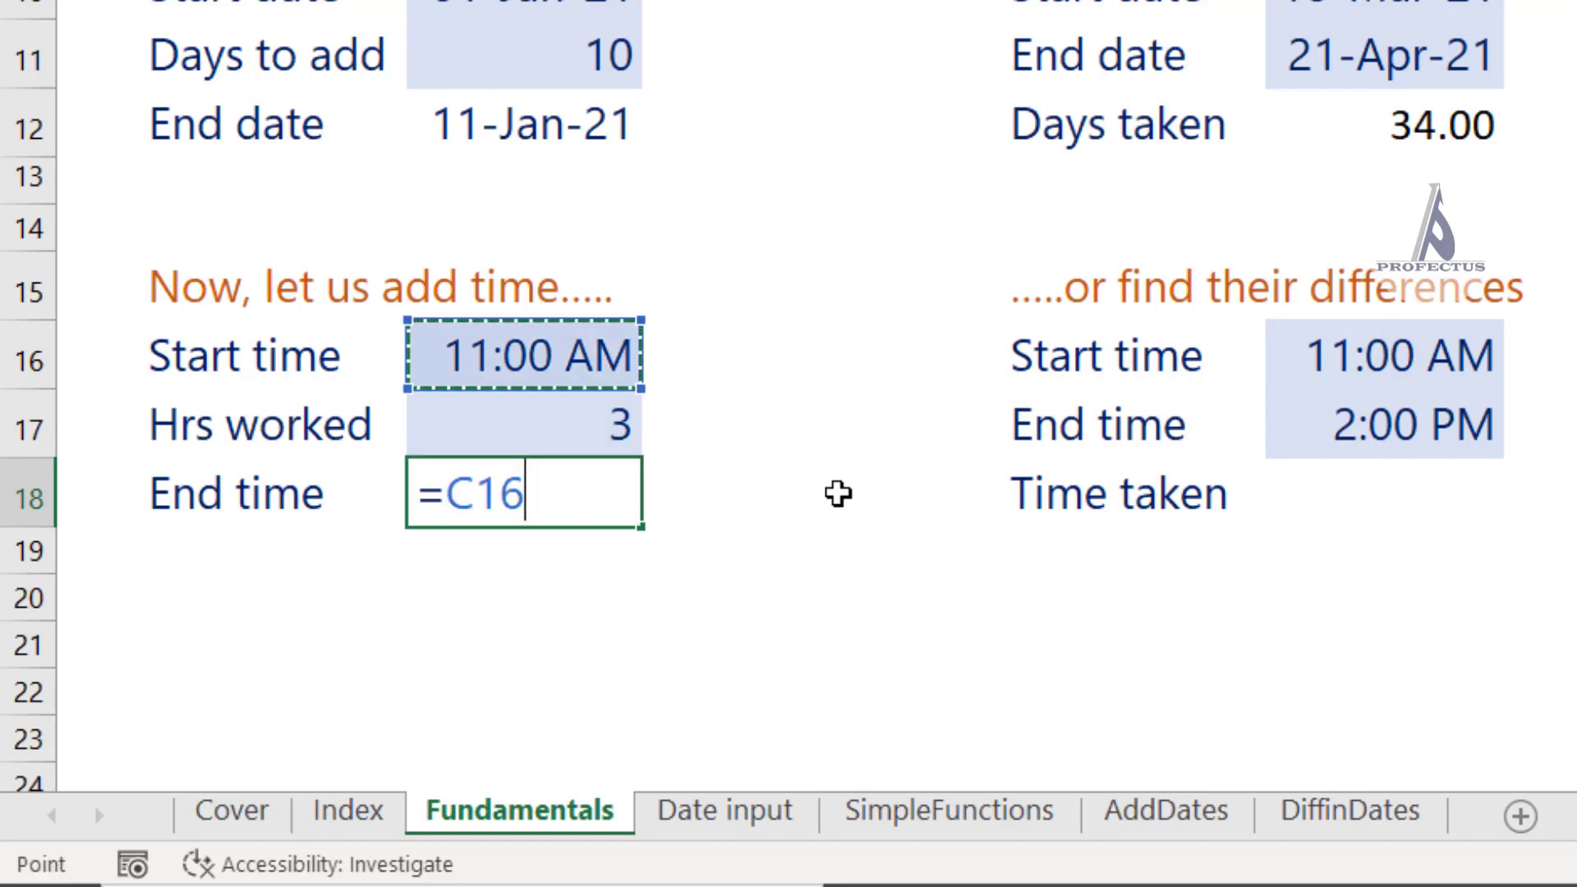
text(+)
key(Up)
key(Return)
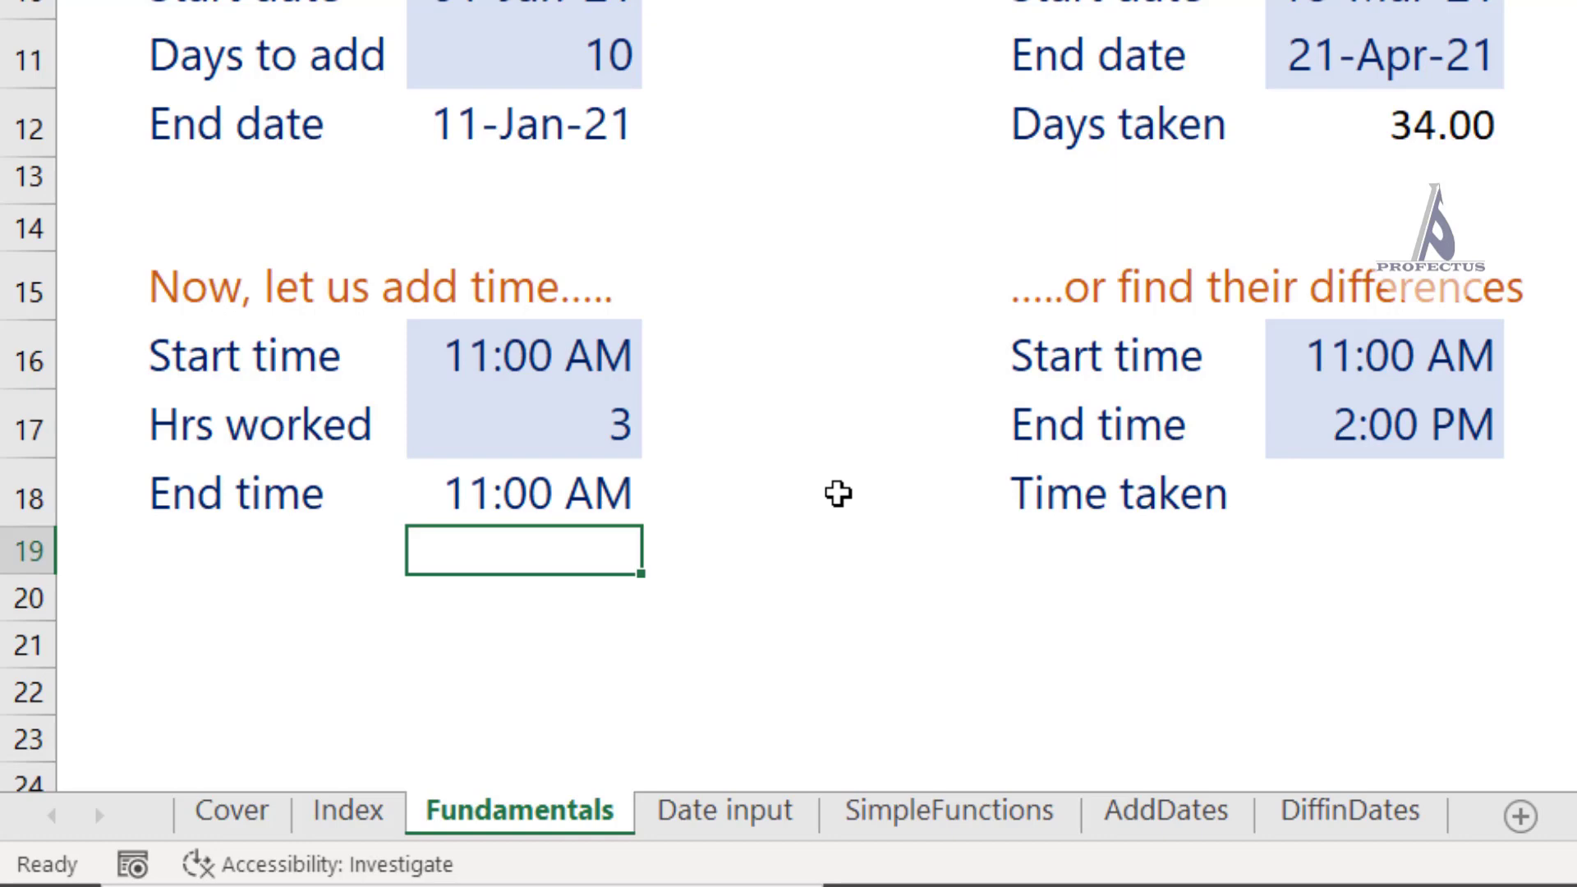
Correct the End time formula so the hours worked are divided by 24, =C16+C17/24
key(Up)
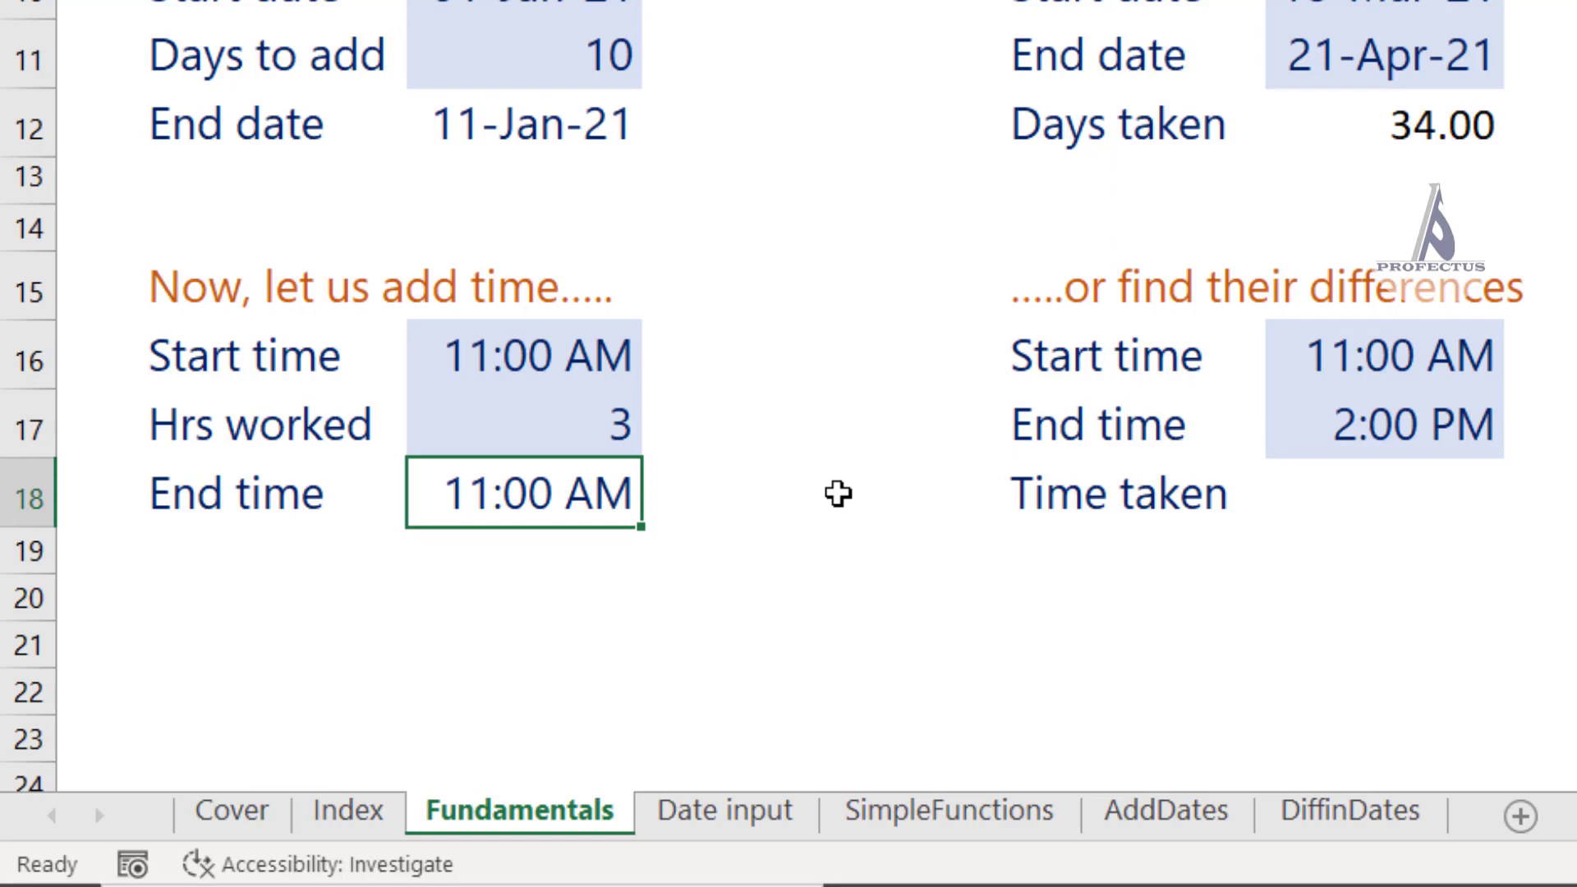
key(F2)
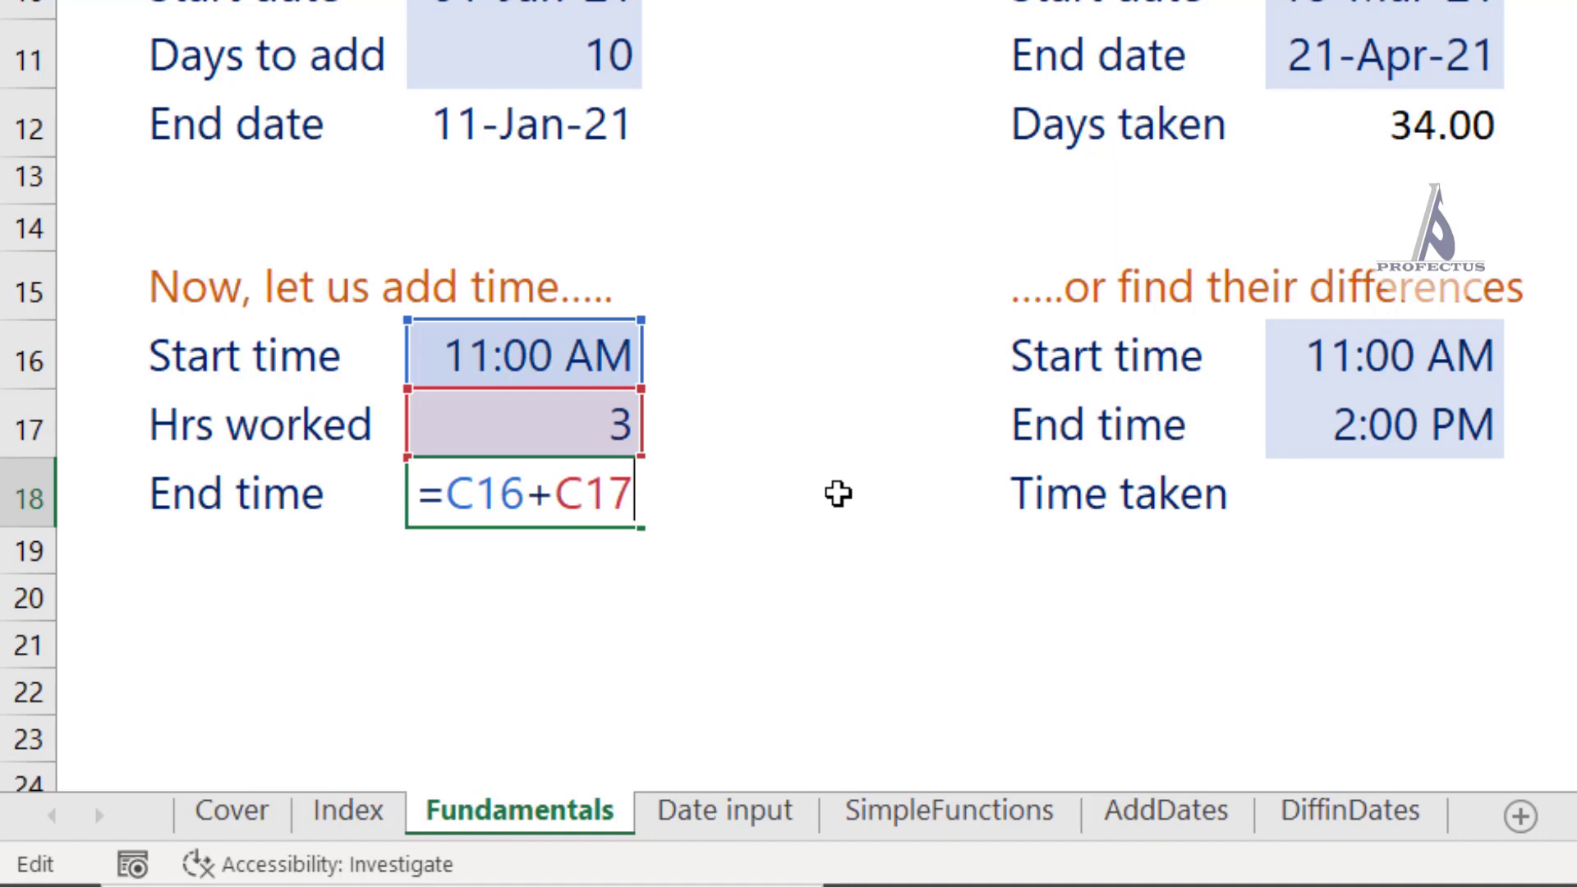
text(/24)
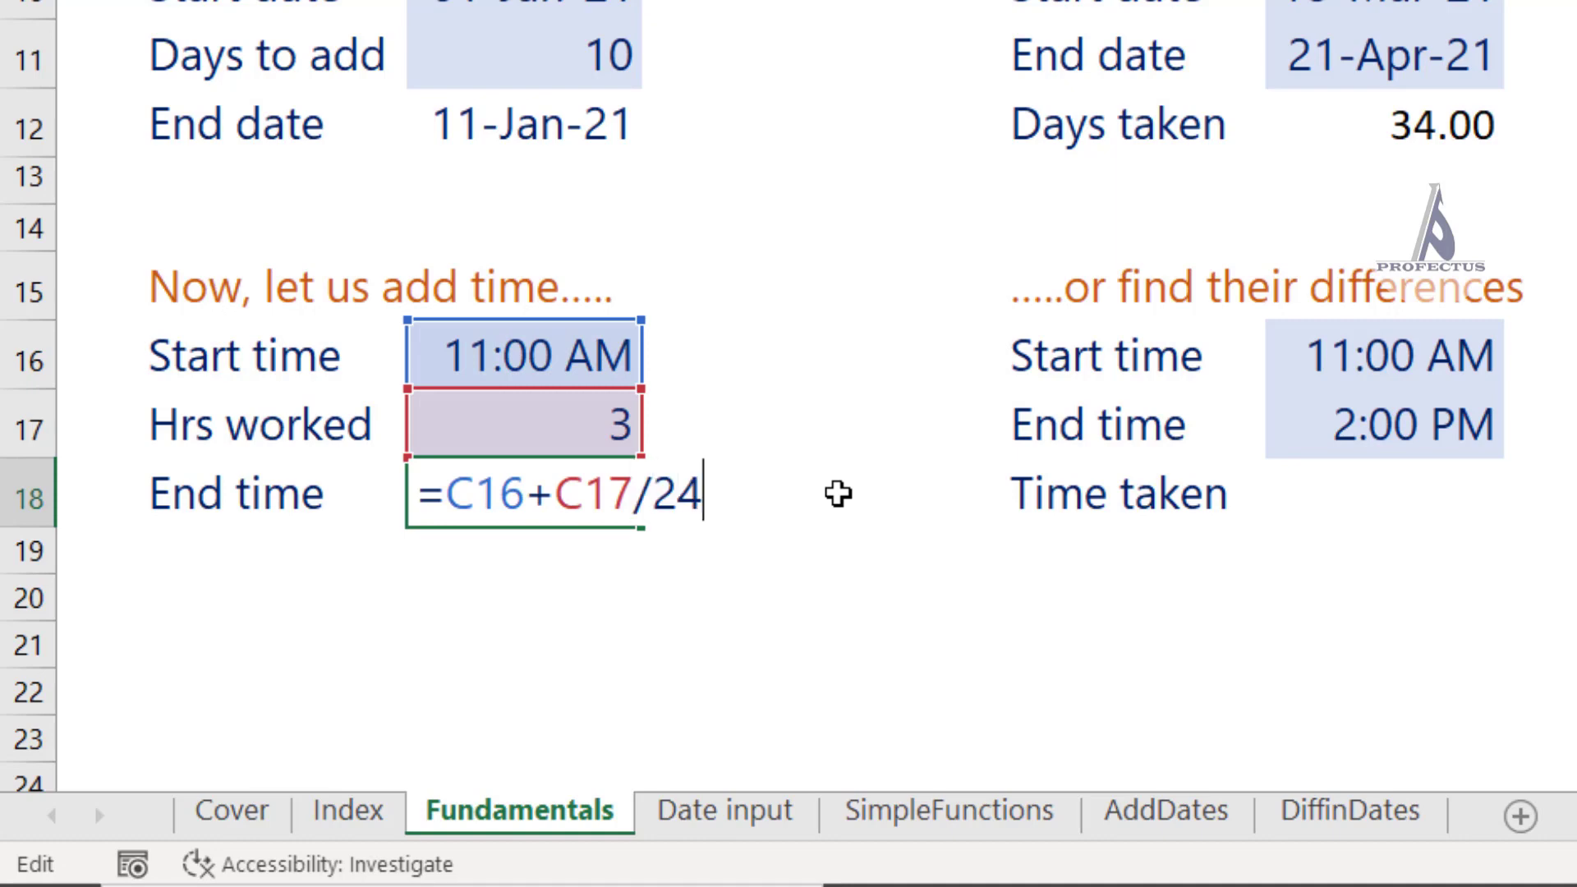
key(Return)
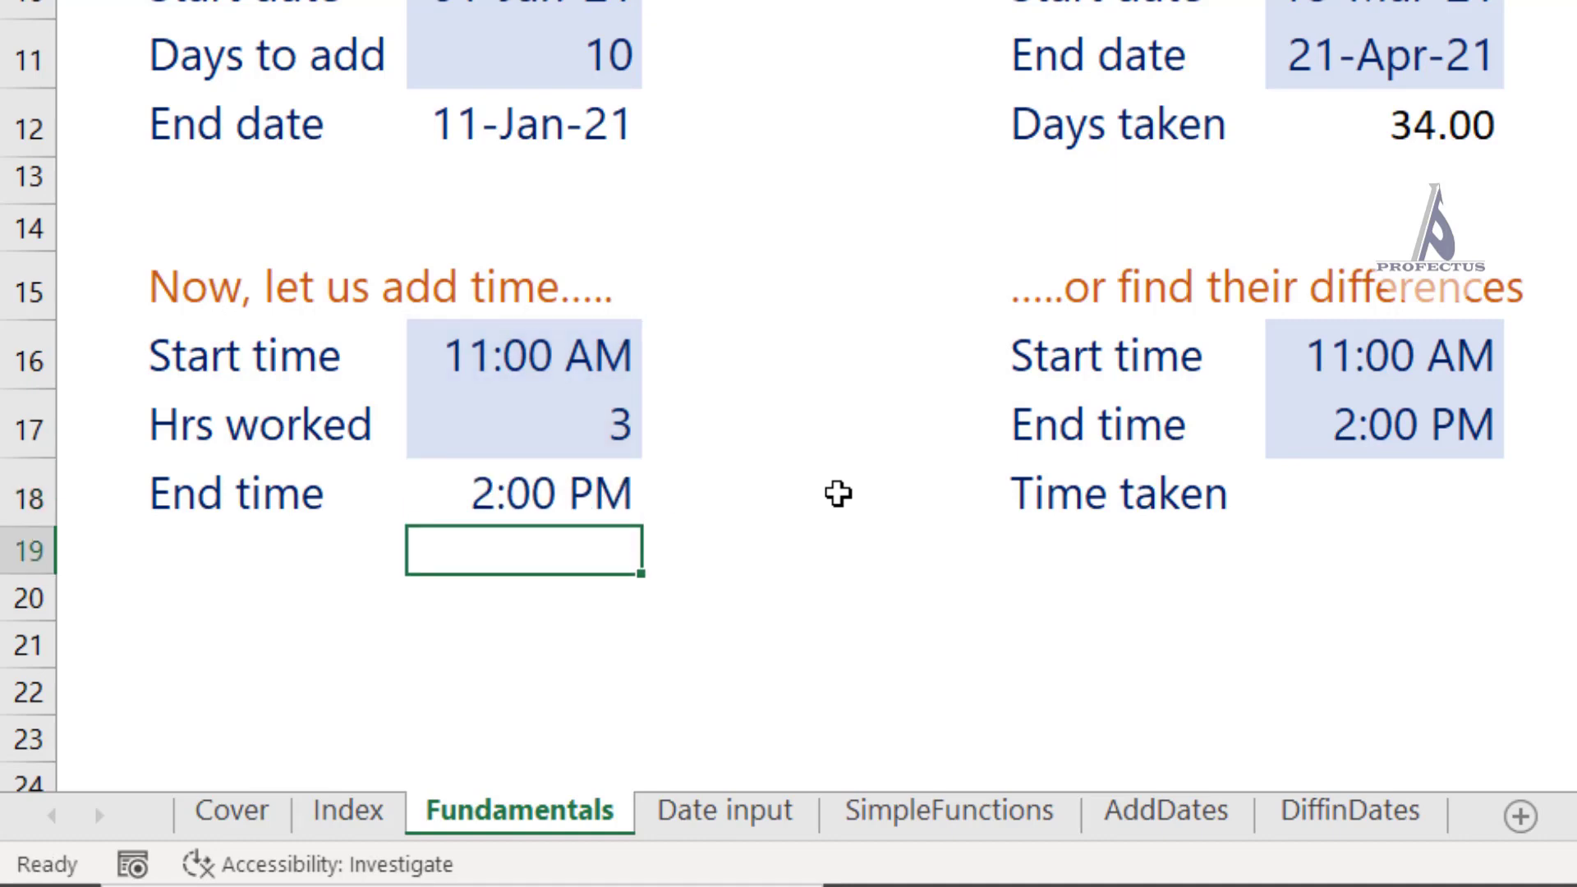
Calculate the Time taken in hours in cell G18 with the formula =(G17-G16)*24
click(1346, 502)
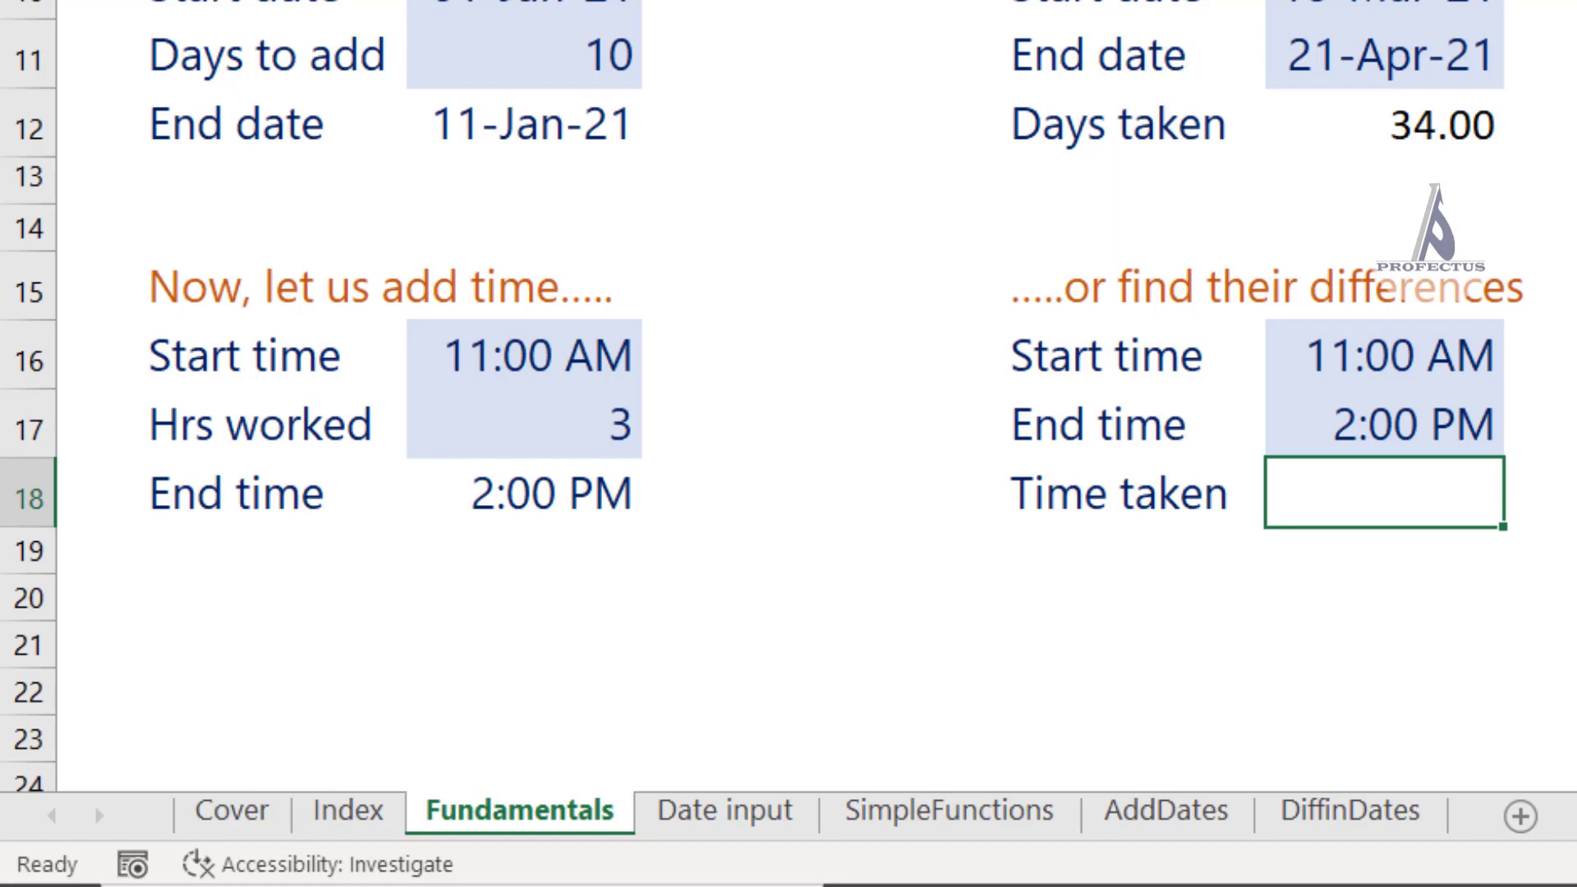
text(=()
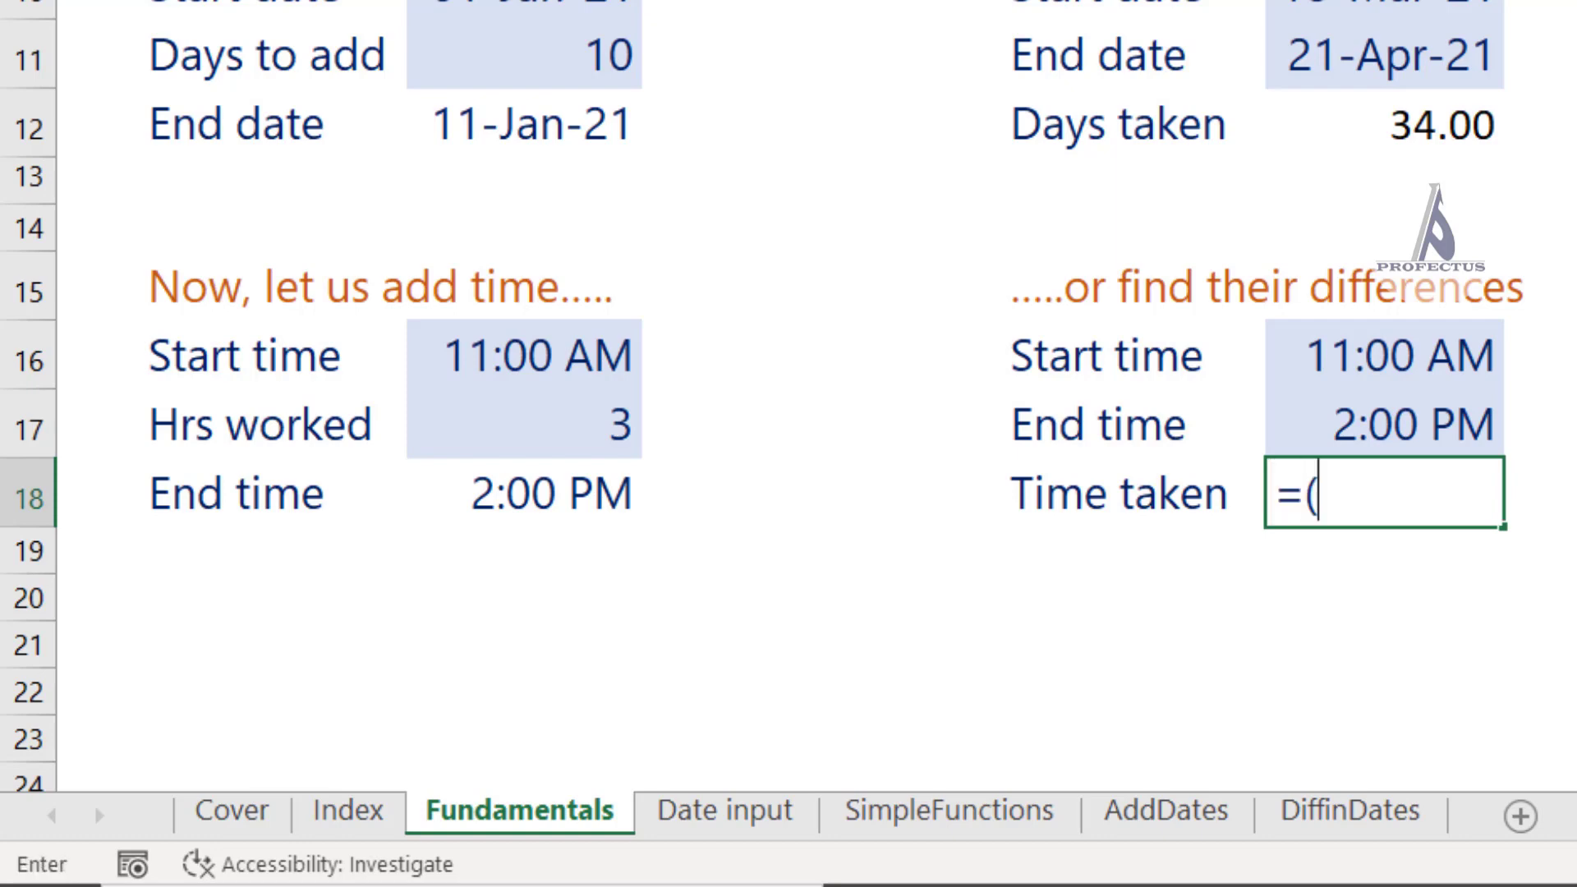
click(1384, 423)
text(-)
key(Up)
key(Up)
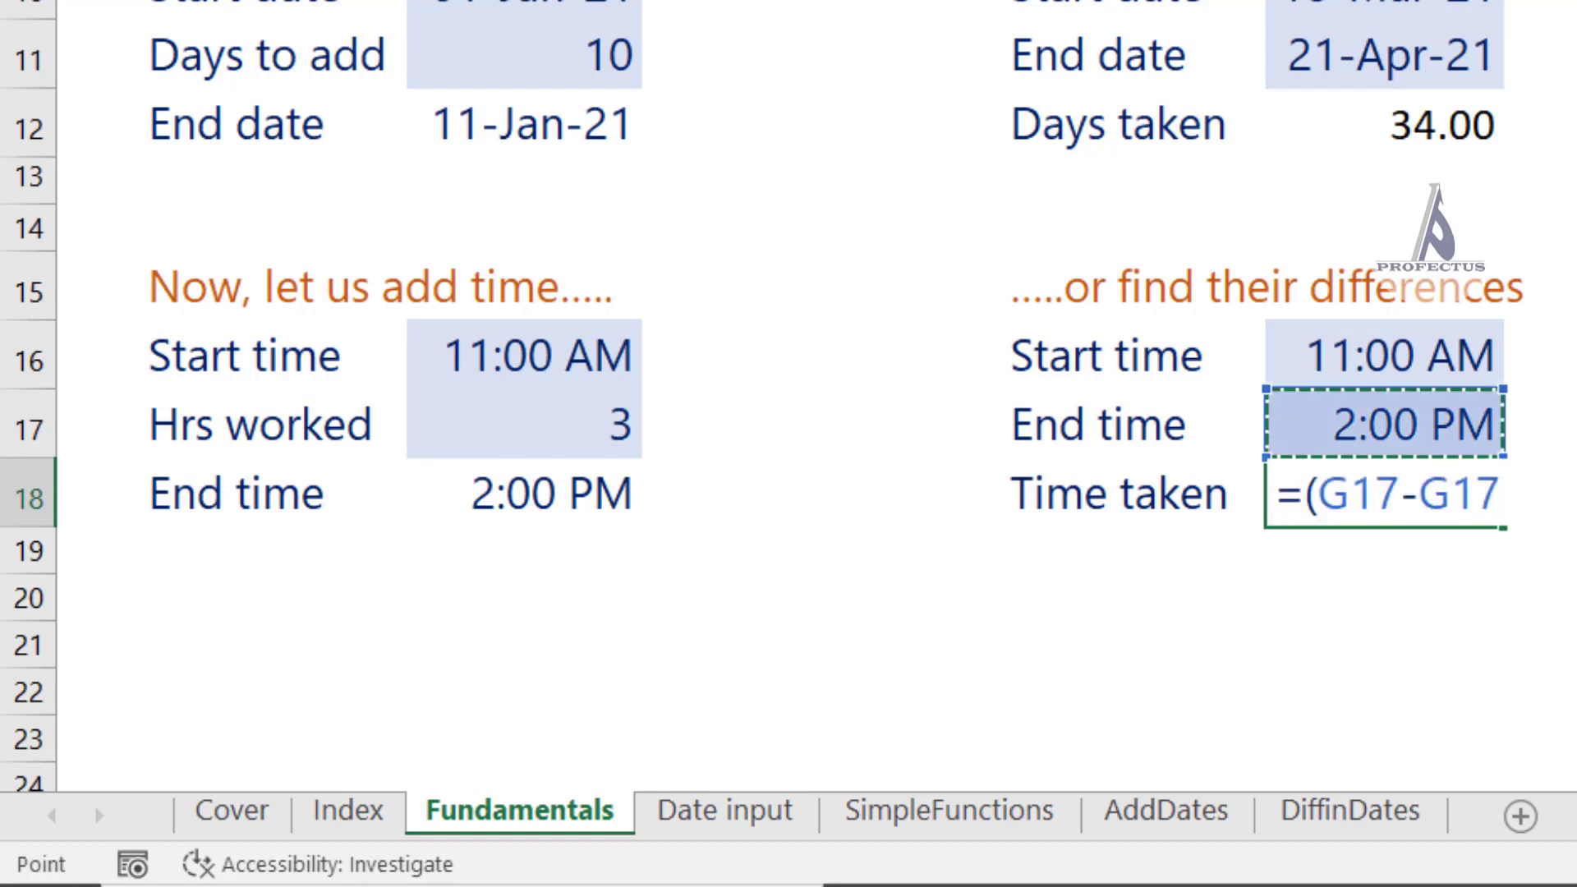
text())
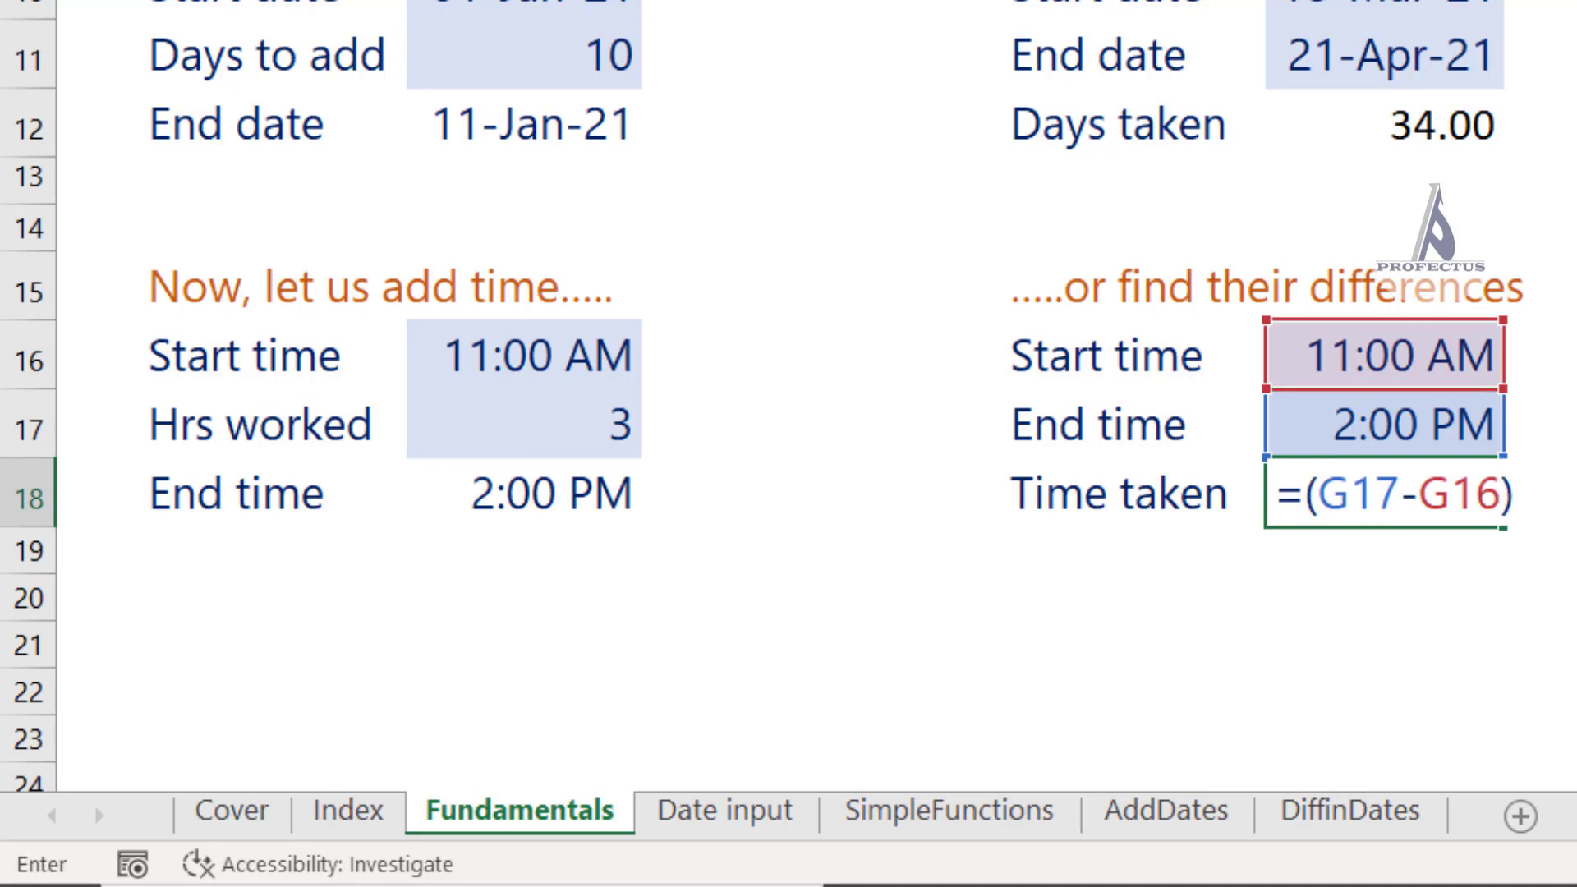
text(*)
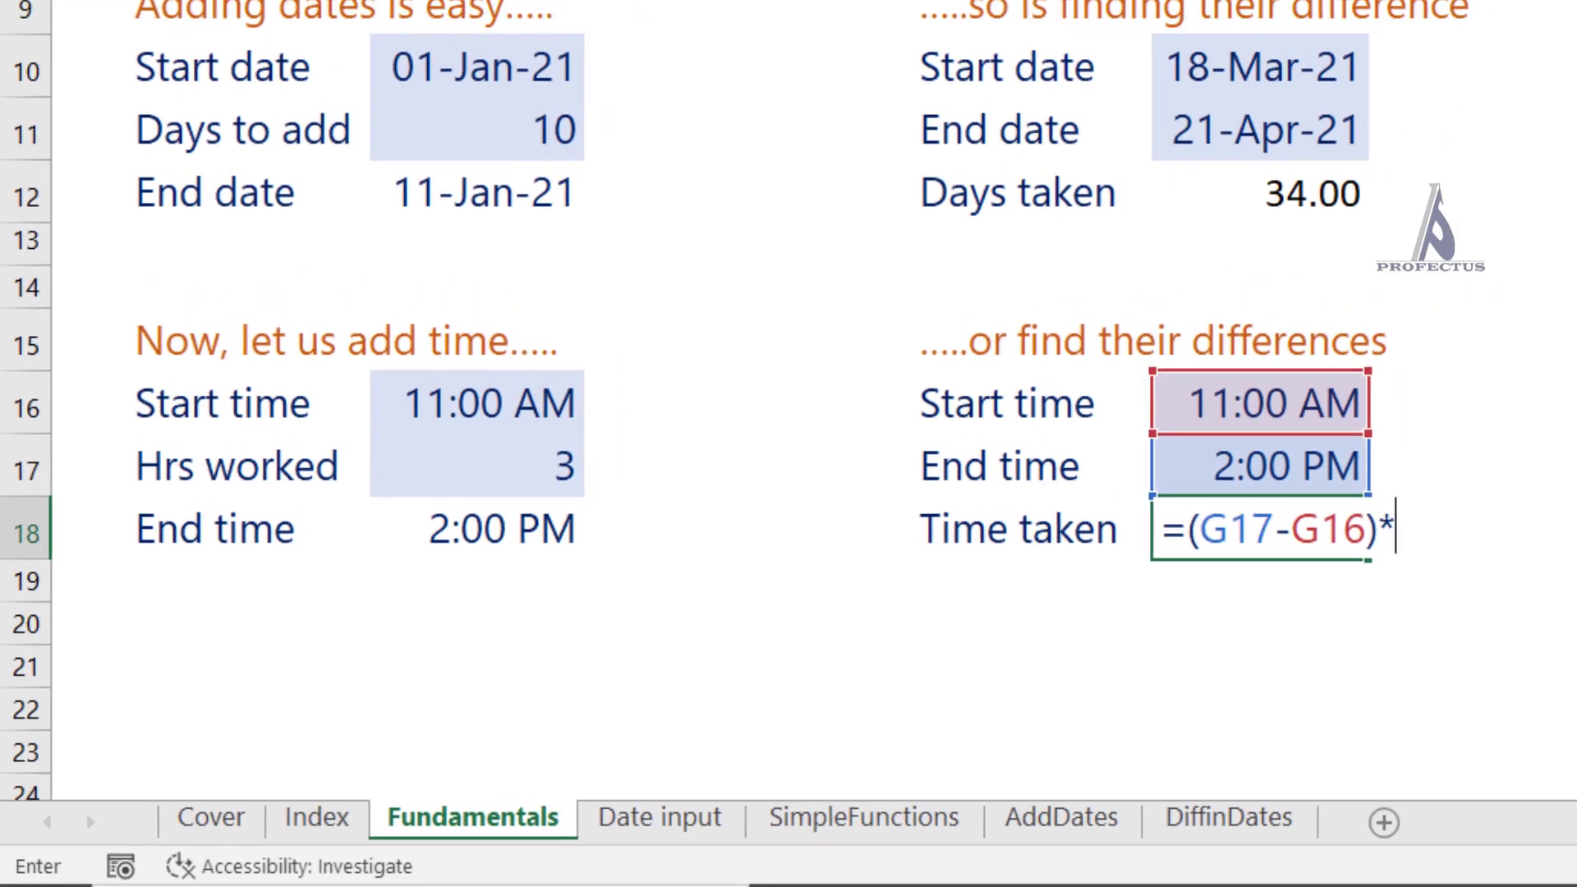
text(24)
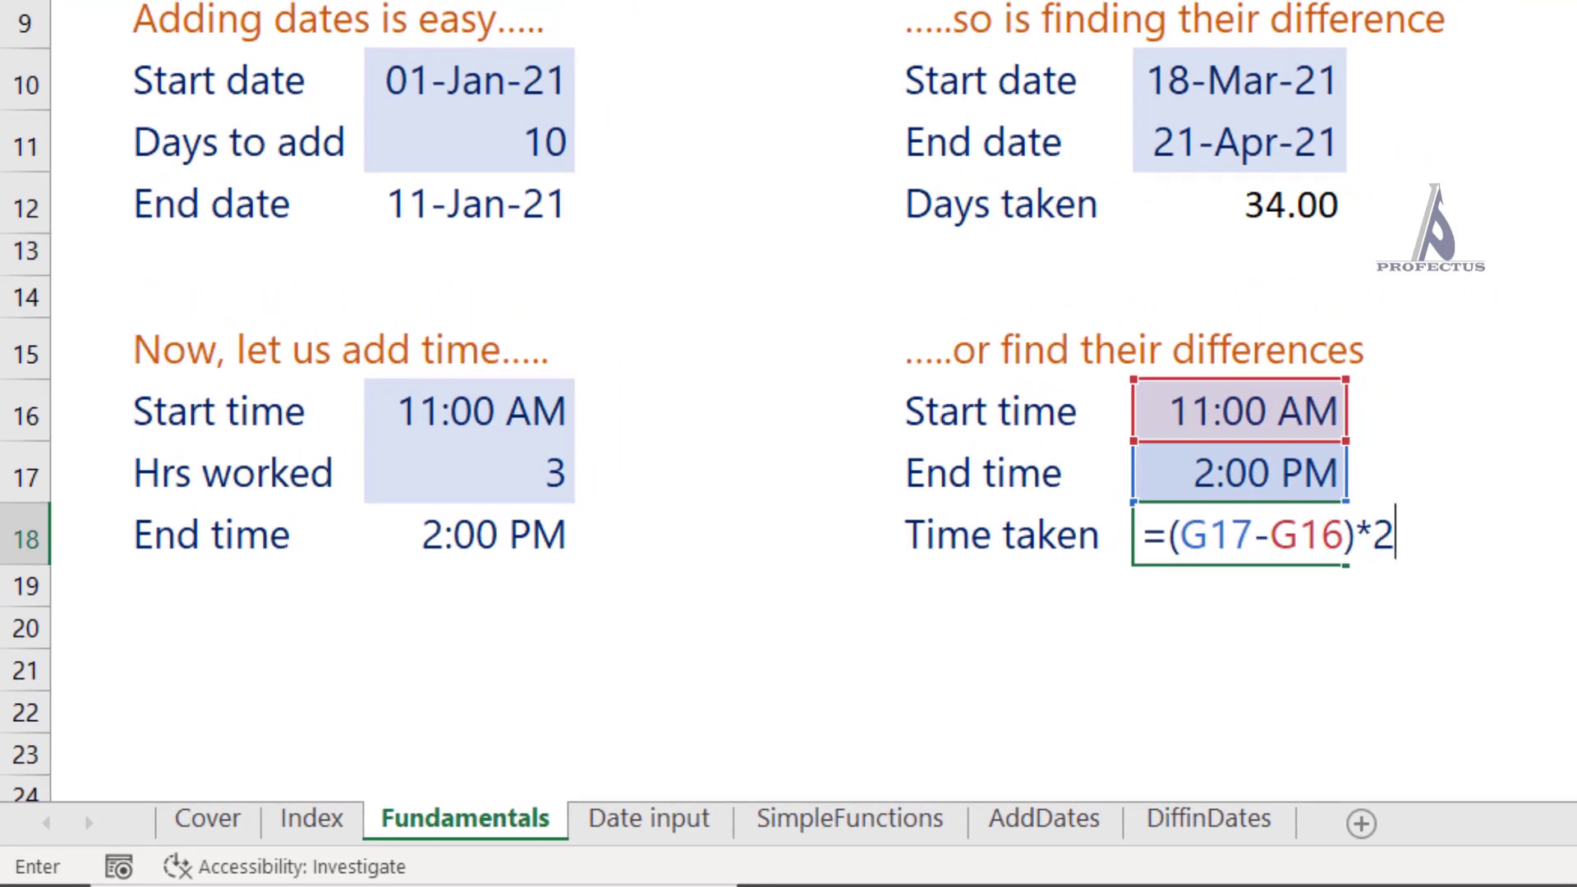
key(Return)
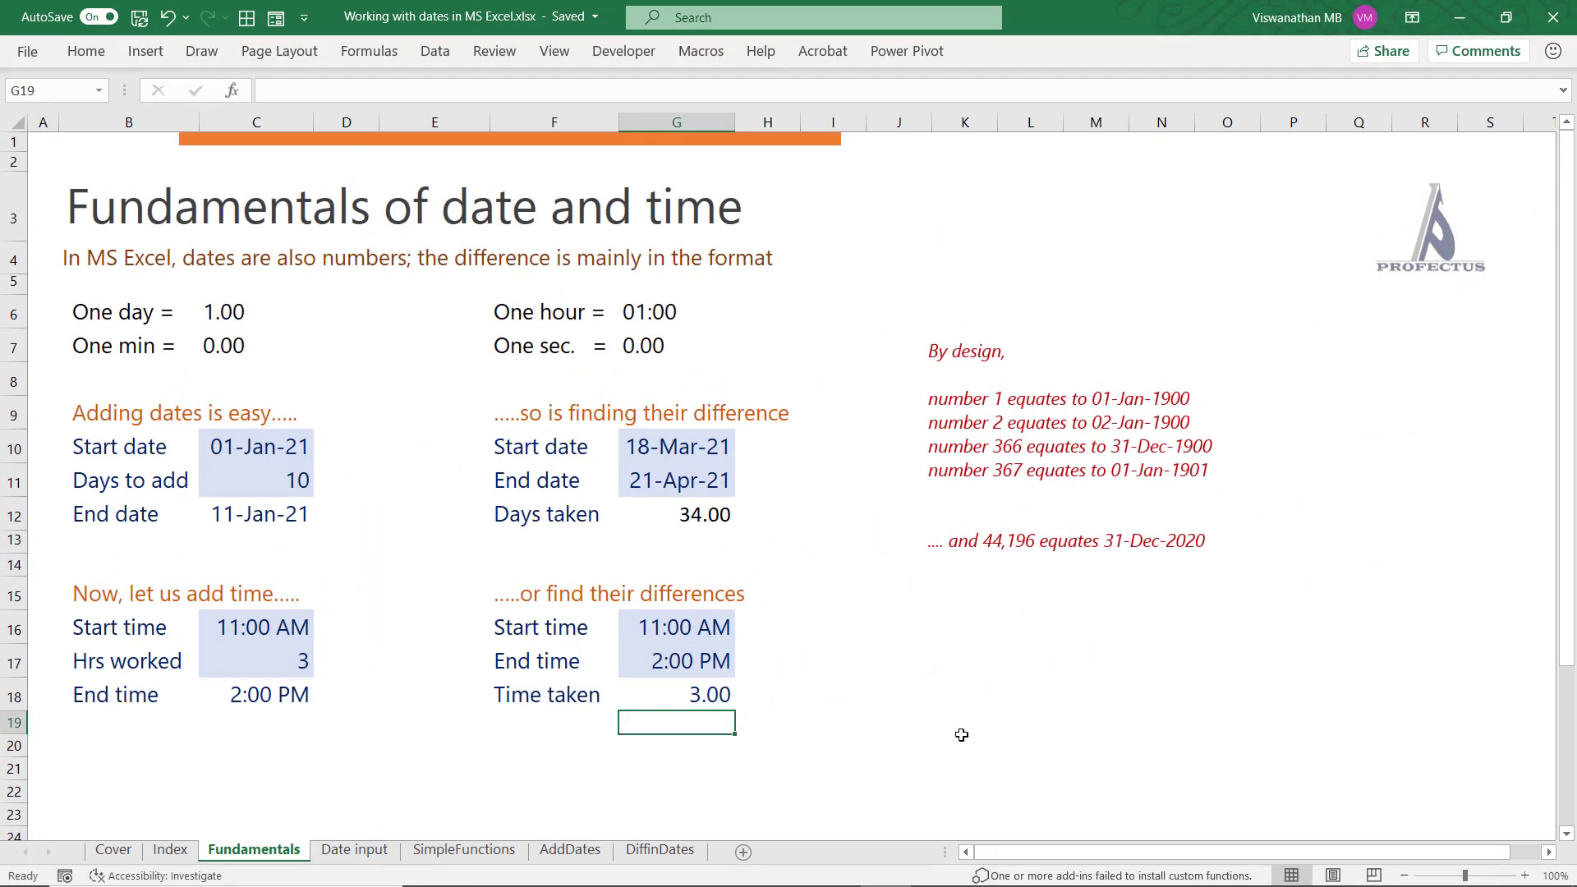
key(Up)
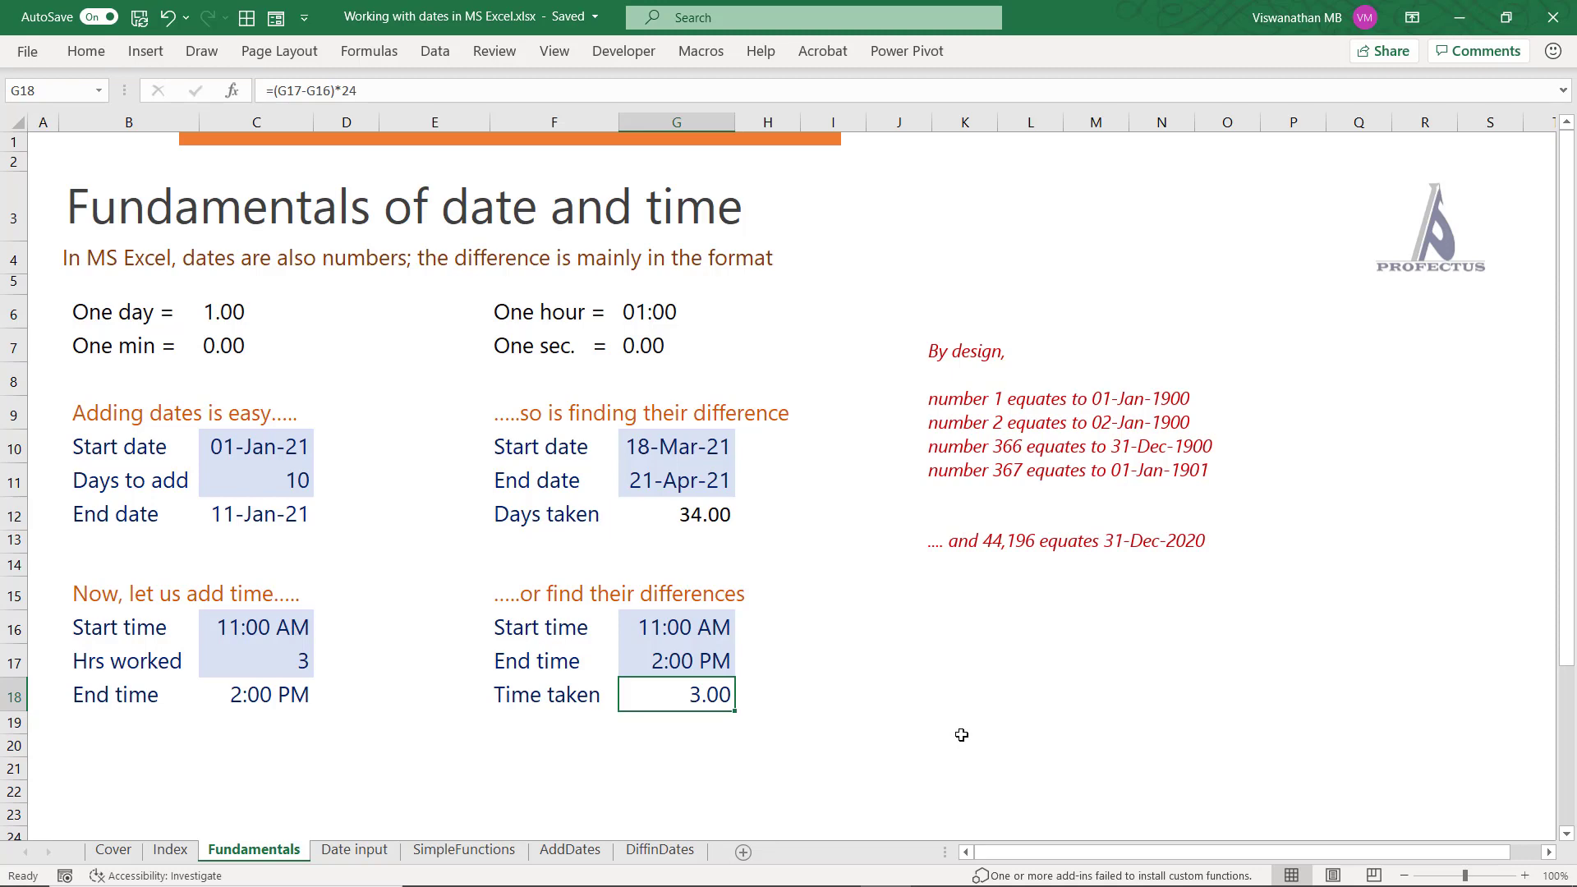
Switch the End time in C18 to the two-decimal number format and back to a time format in 24-hour style
click(229, 693)
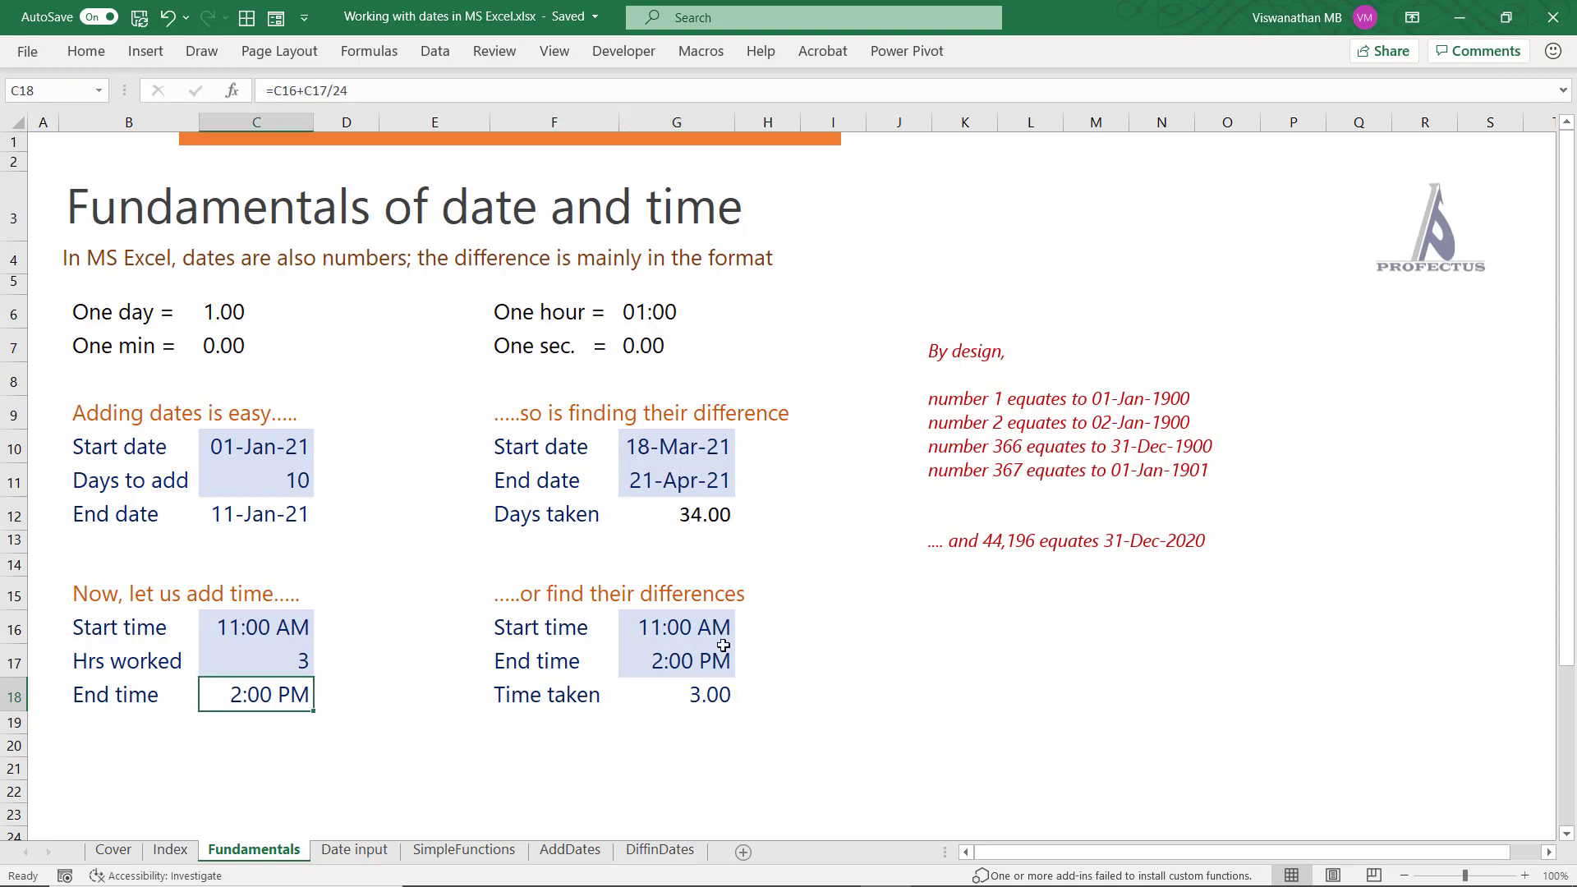
key(ctrl+shift+1)
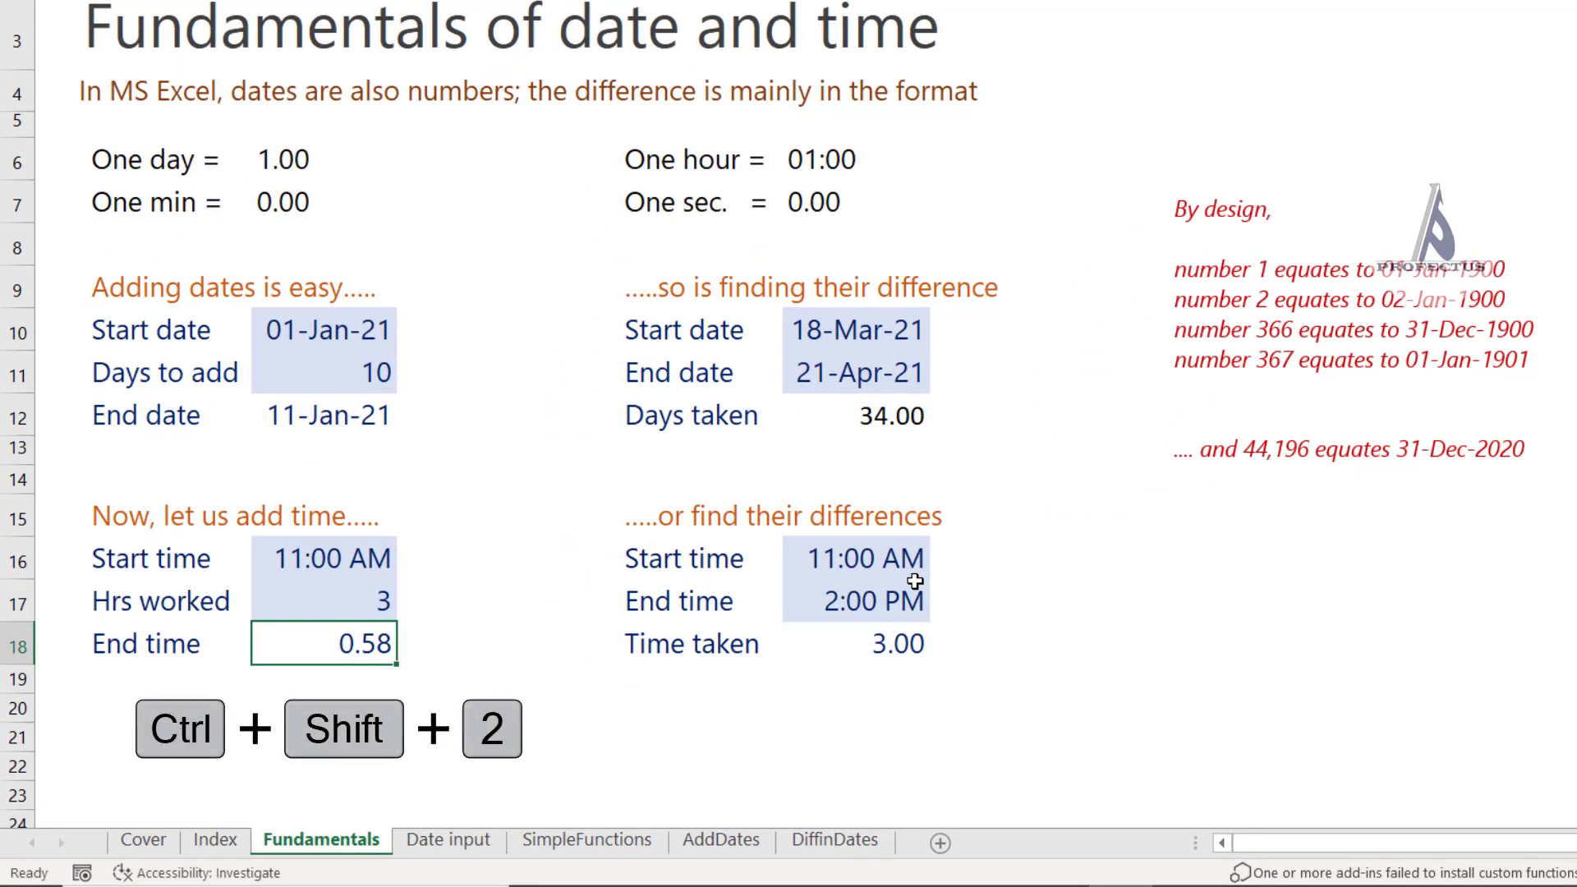
key(ctrl+shift+2)
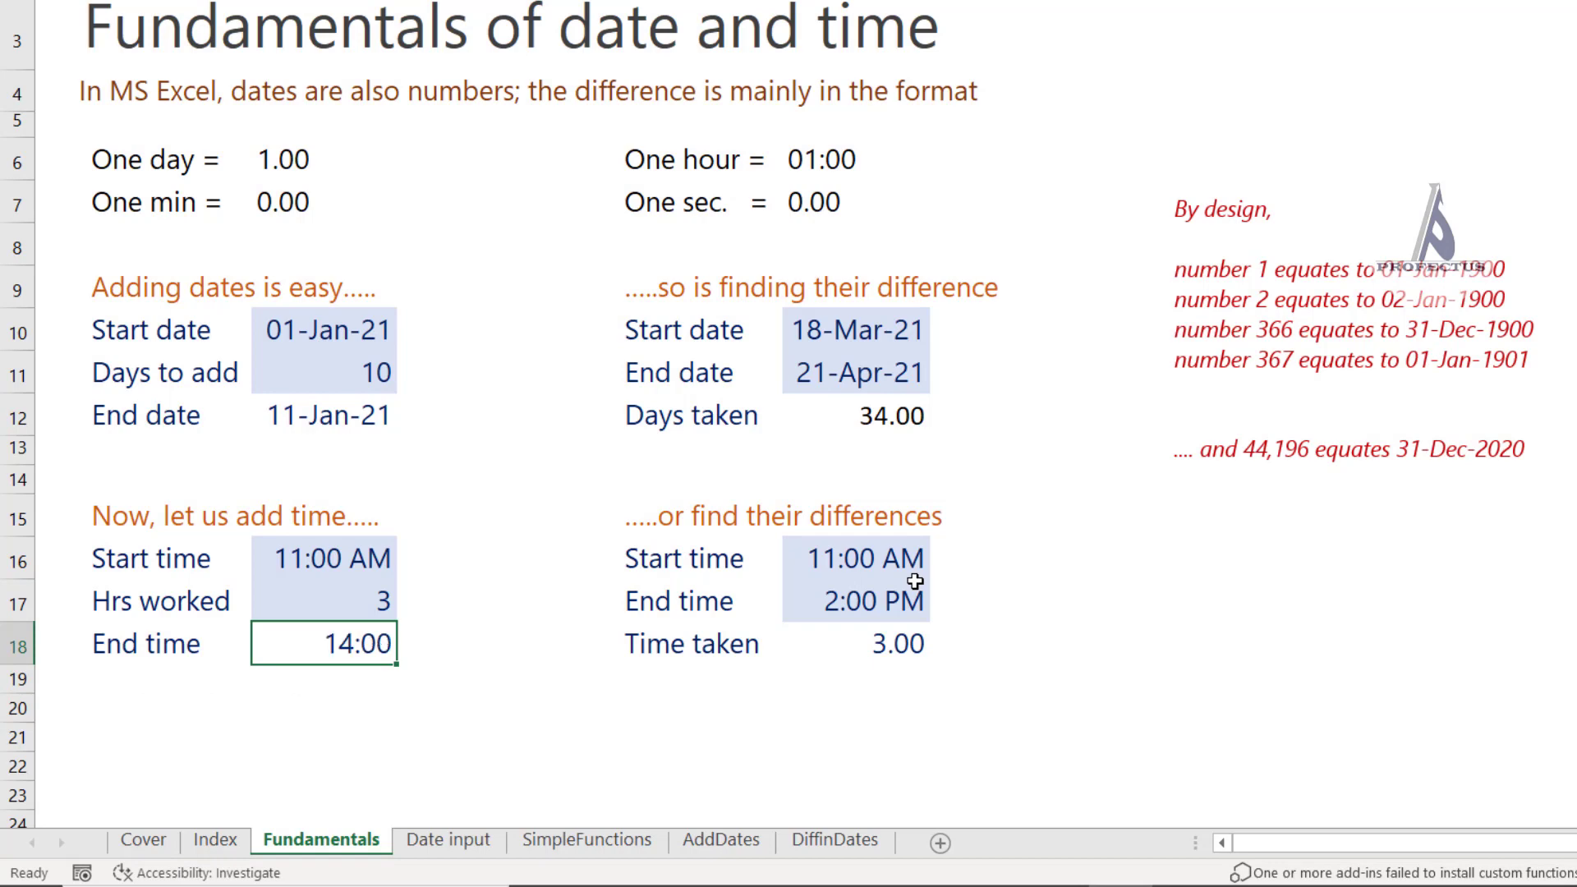
Try the 24-hour time format on the Time taken cell G18, and restore its two-decimal number format
click(907, 641)
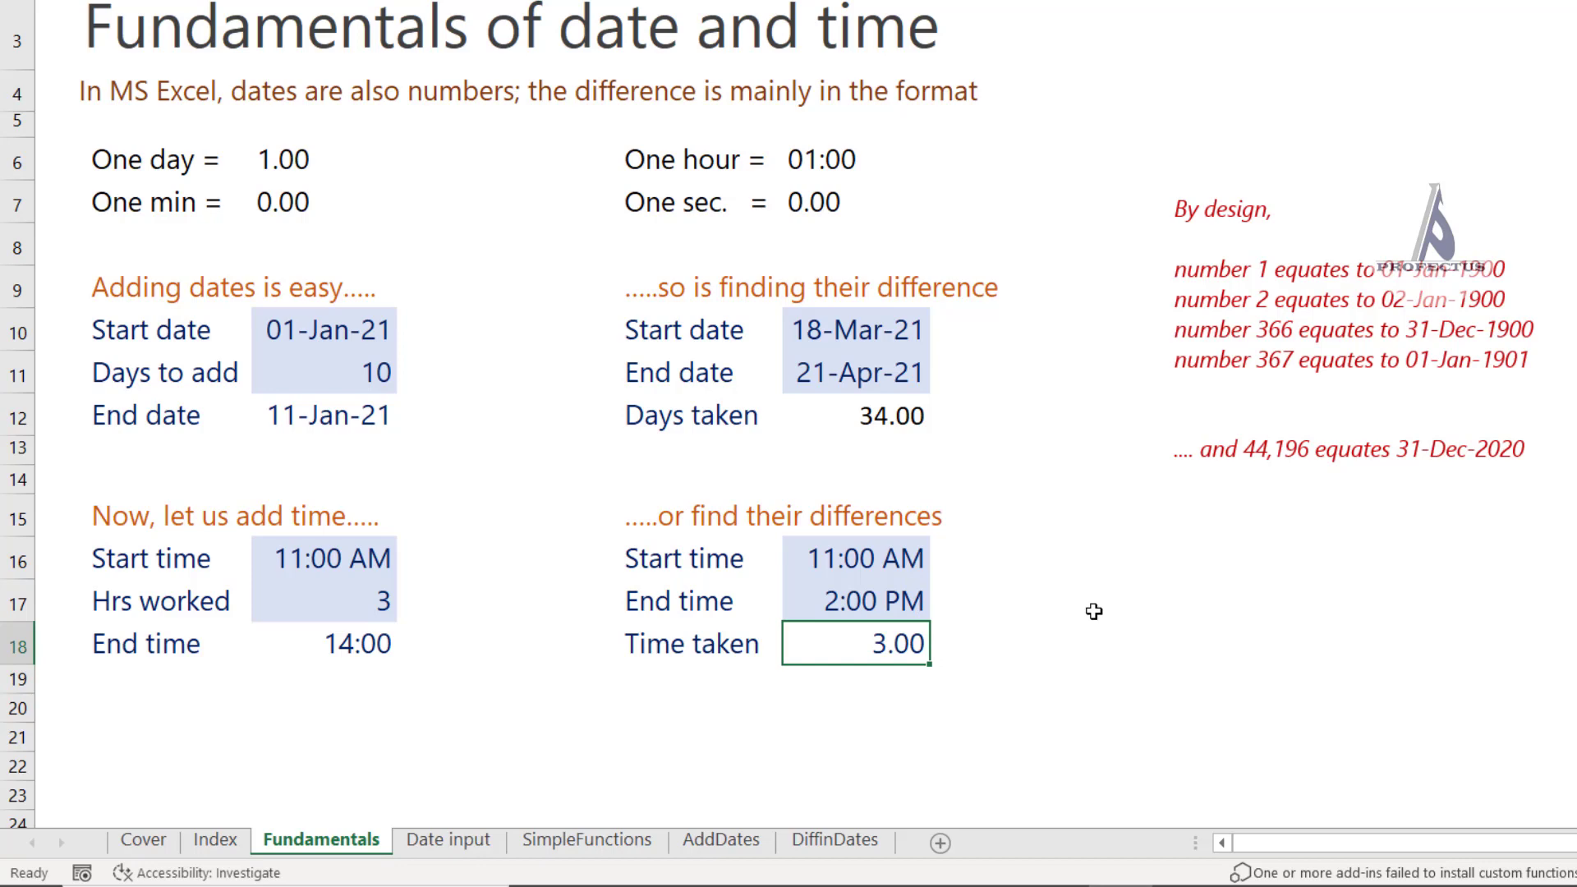
key(ctrl+shift+2)
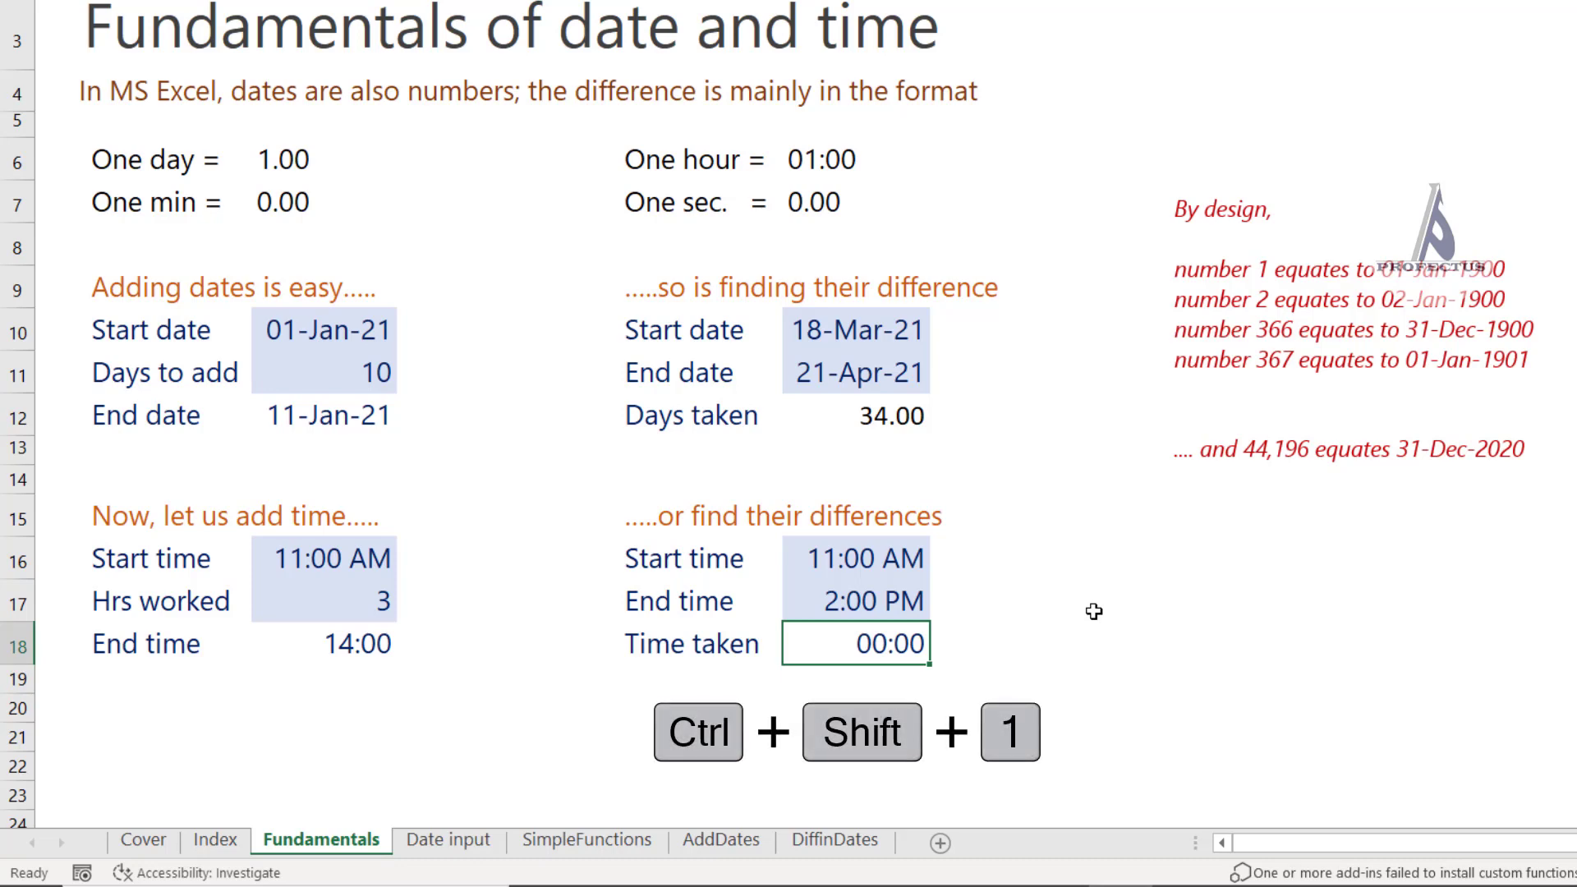
key(ctrl+shift+1)
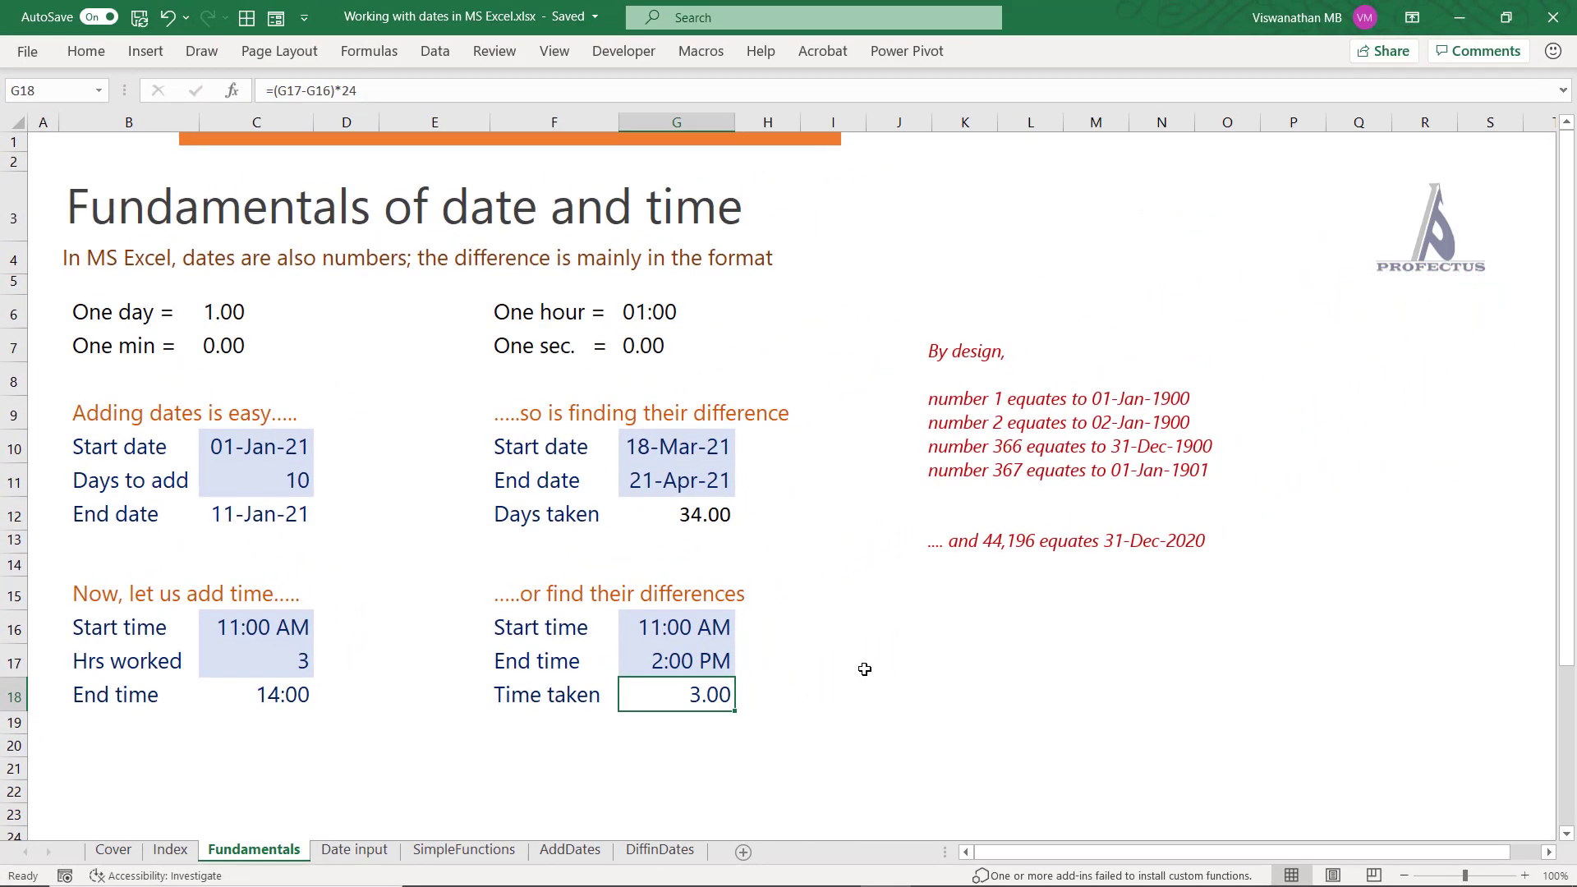
On the Date input sheet, enter 15-12-2020 as the dd/mm/yyyy example in C7 and check its stored value
click(380, 852)
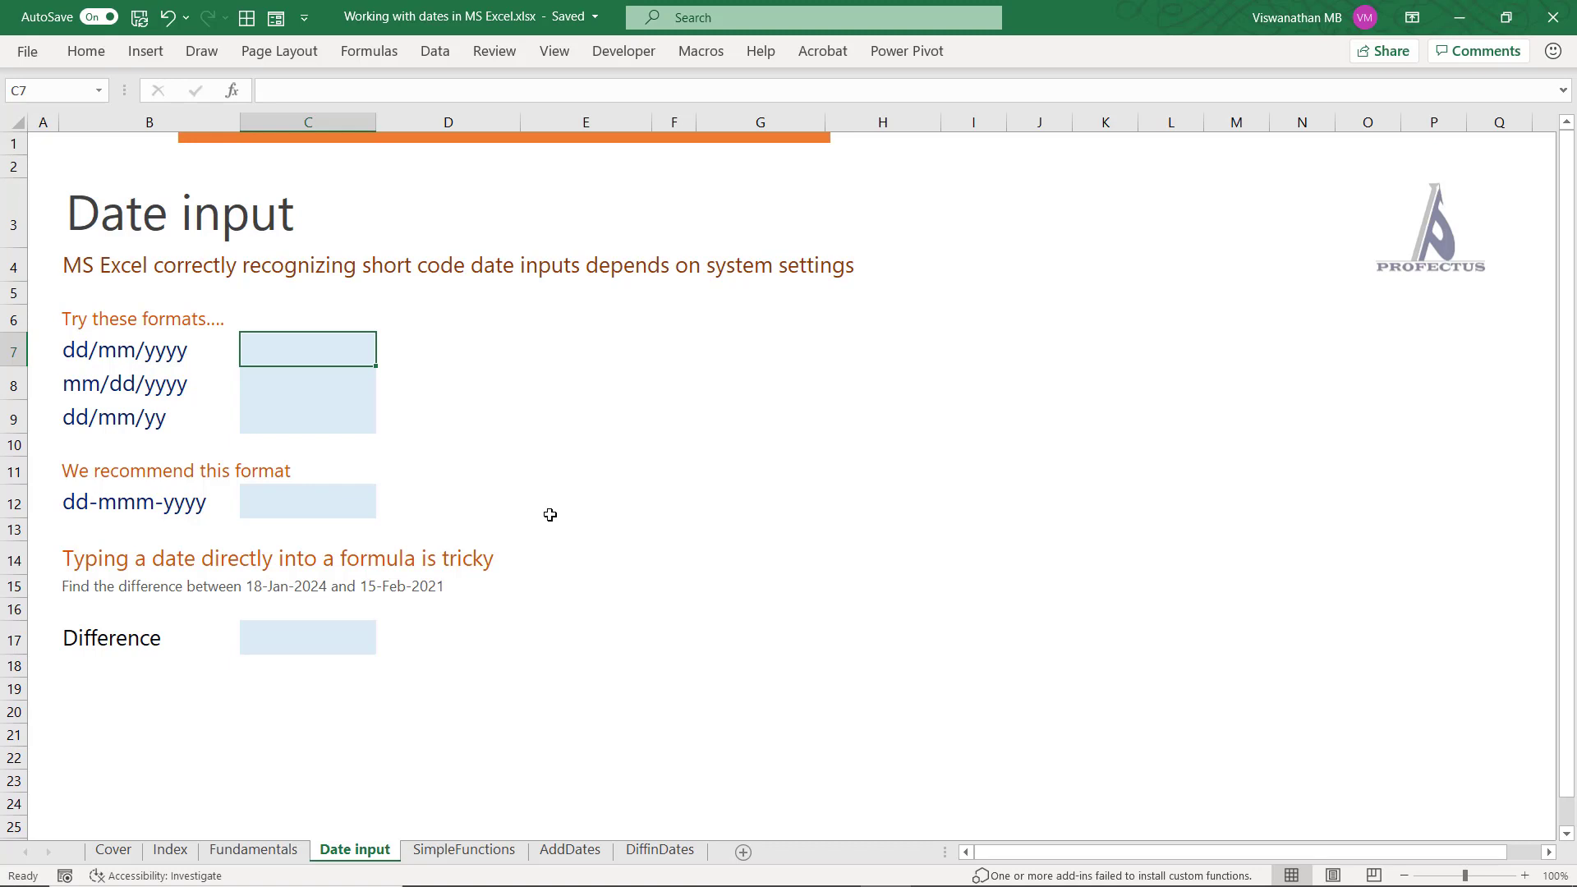
text(15)
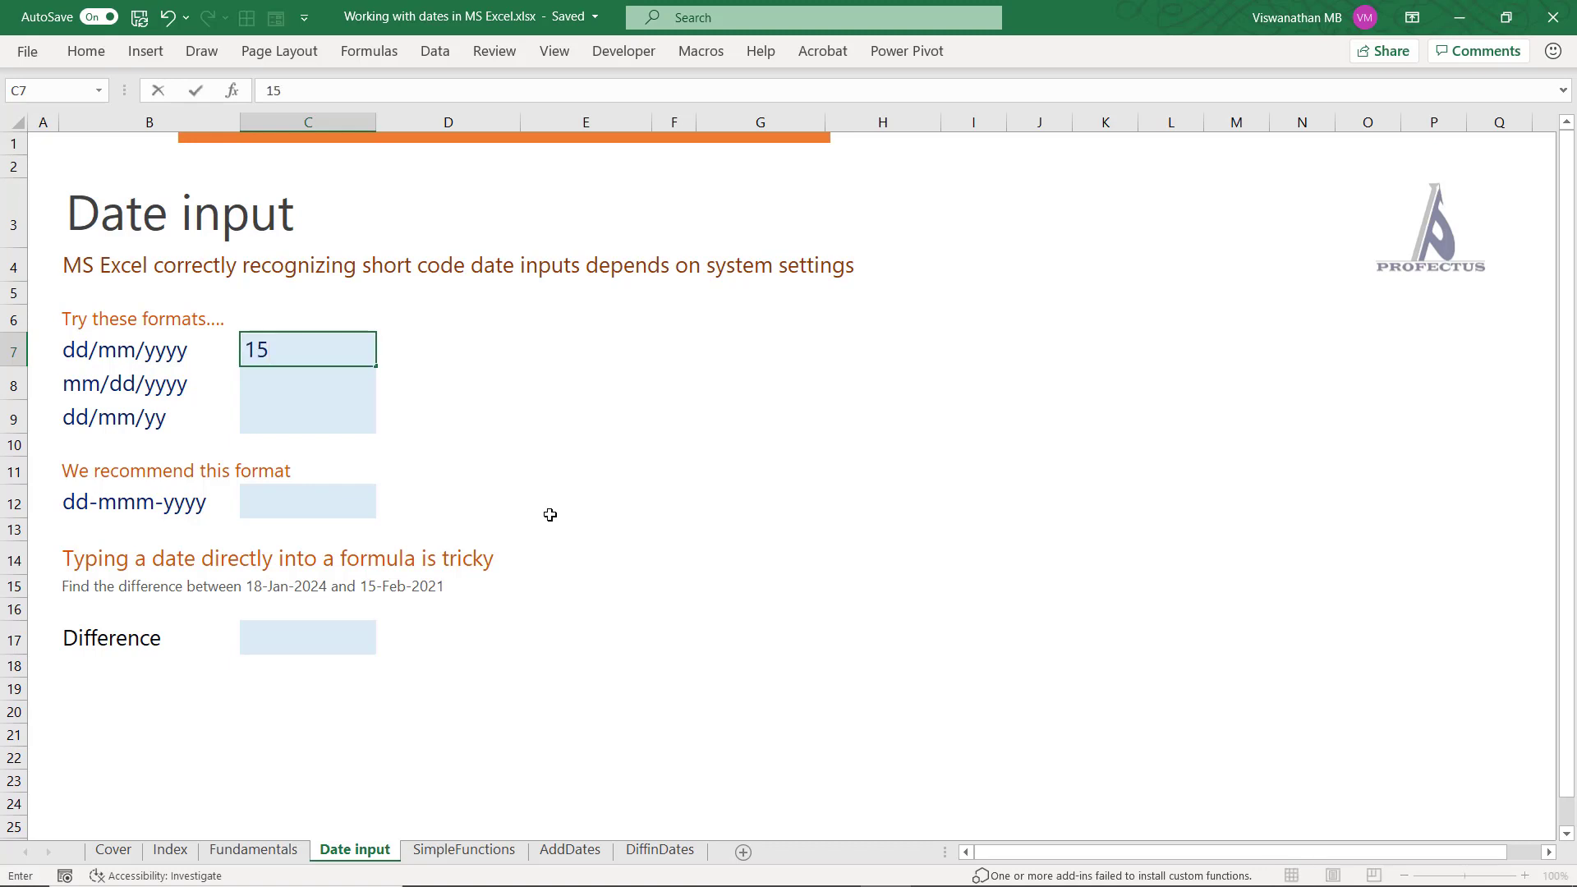
text(-12-20)
key(Return)
key(Up)
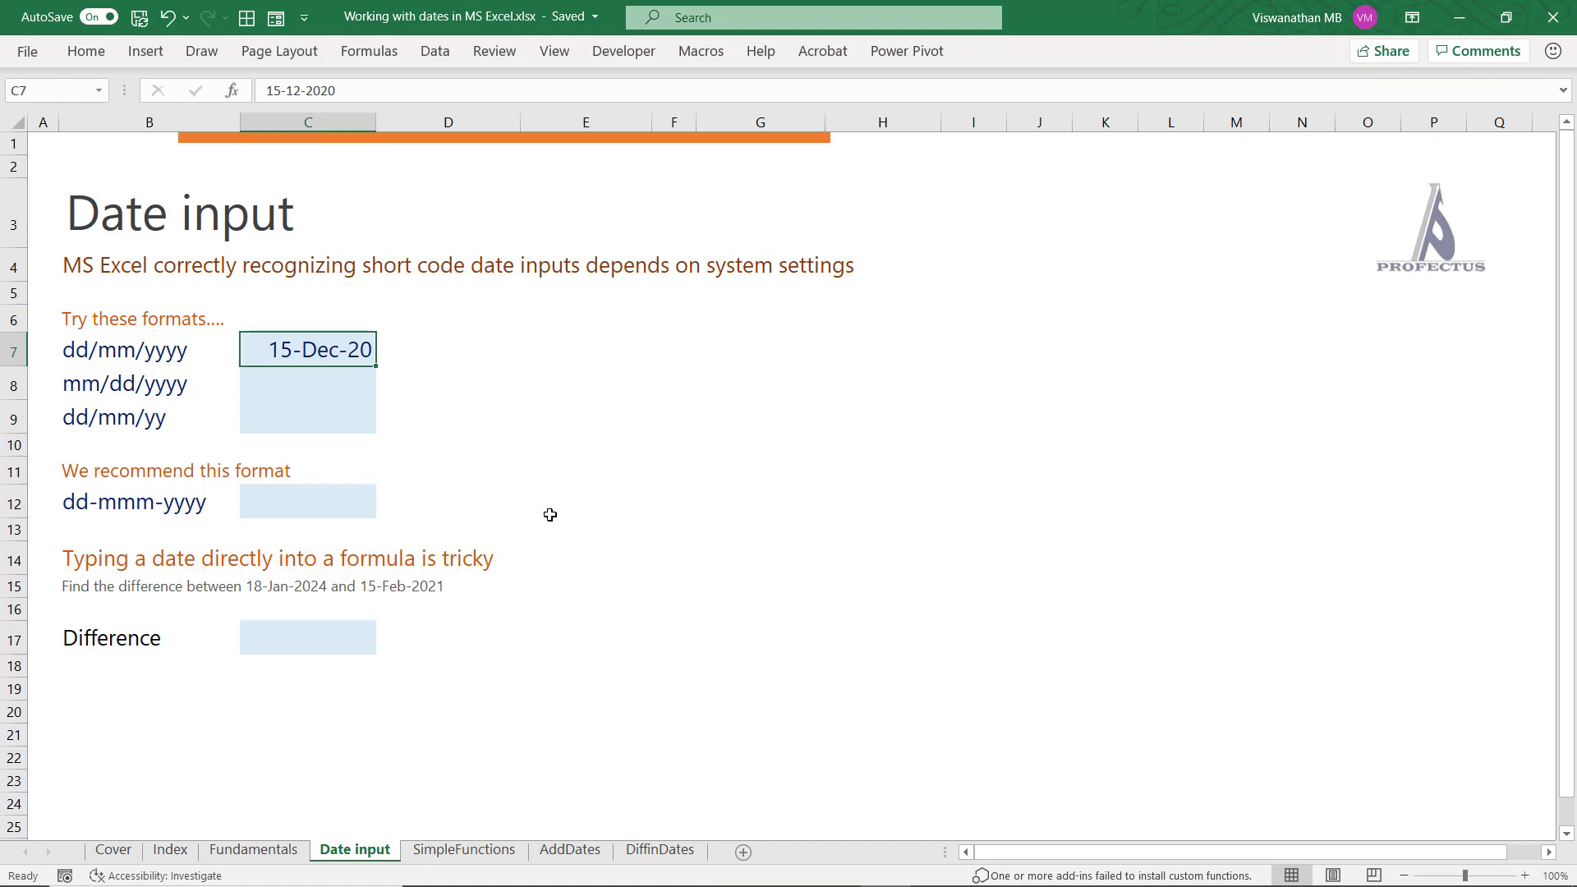
key(F2)
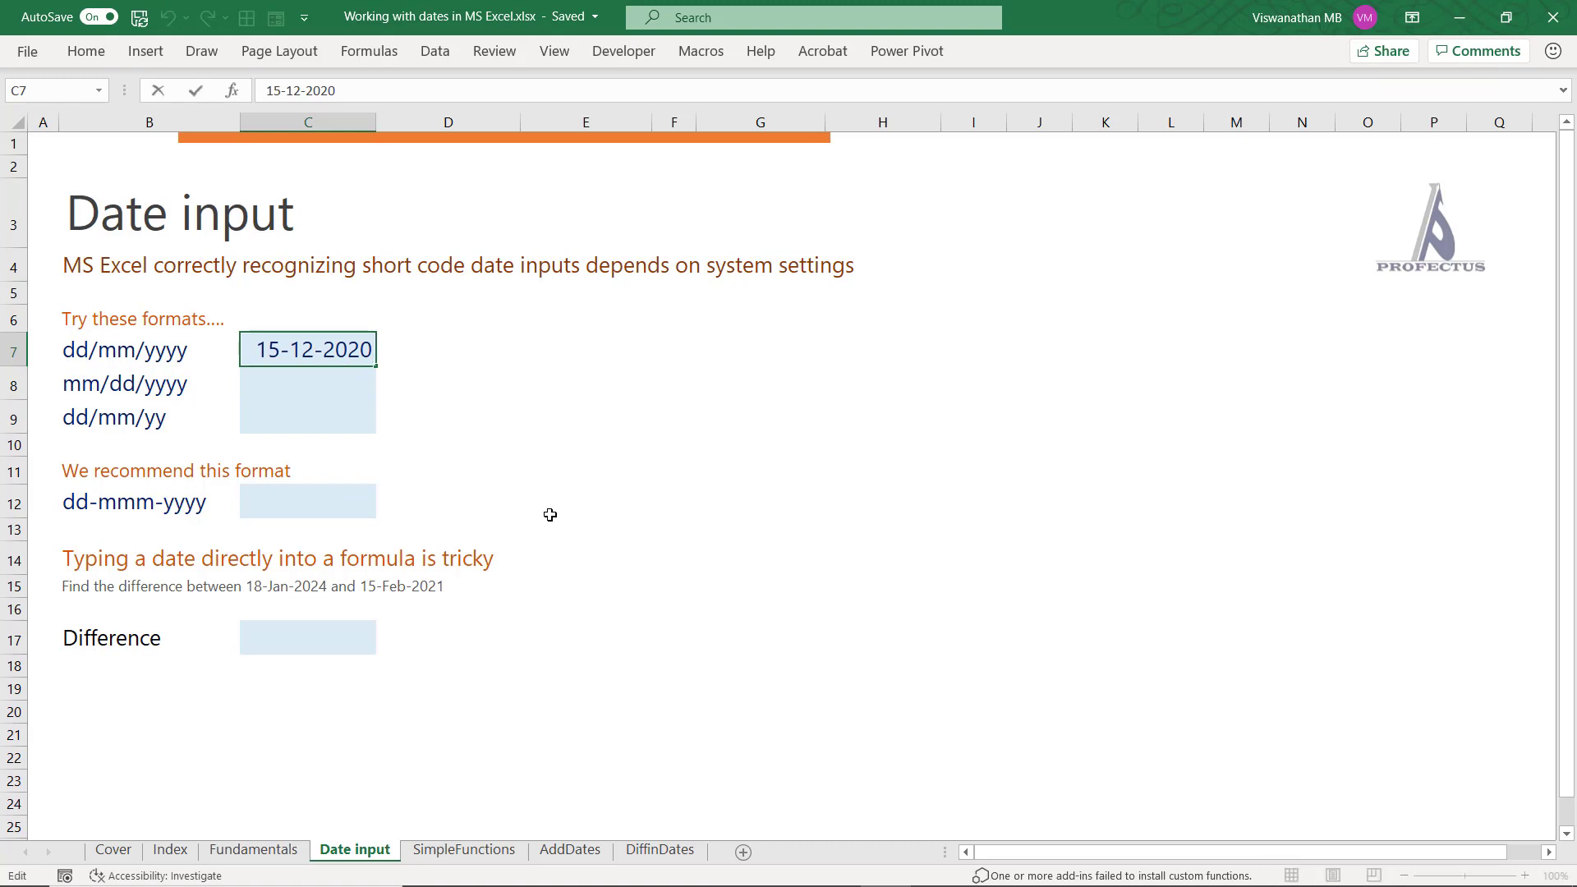
key(Return)
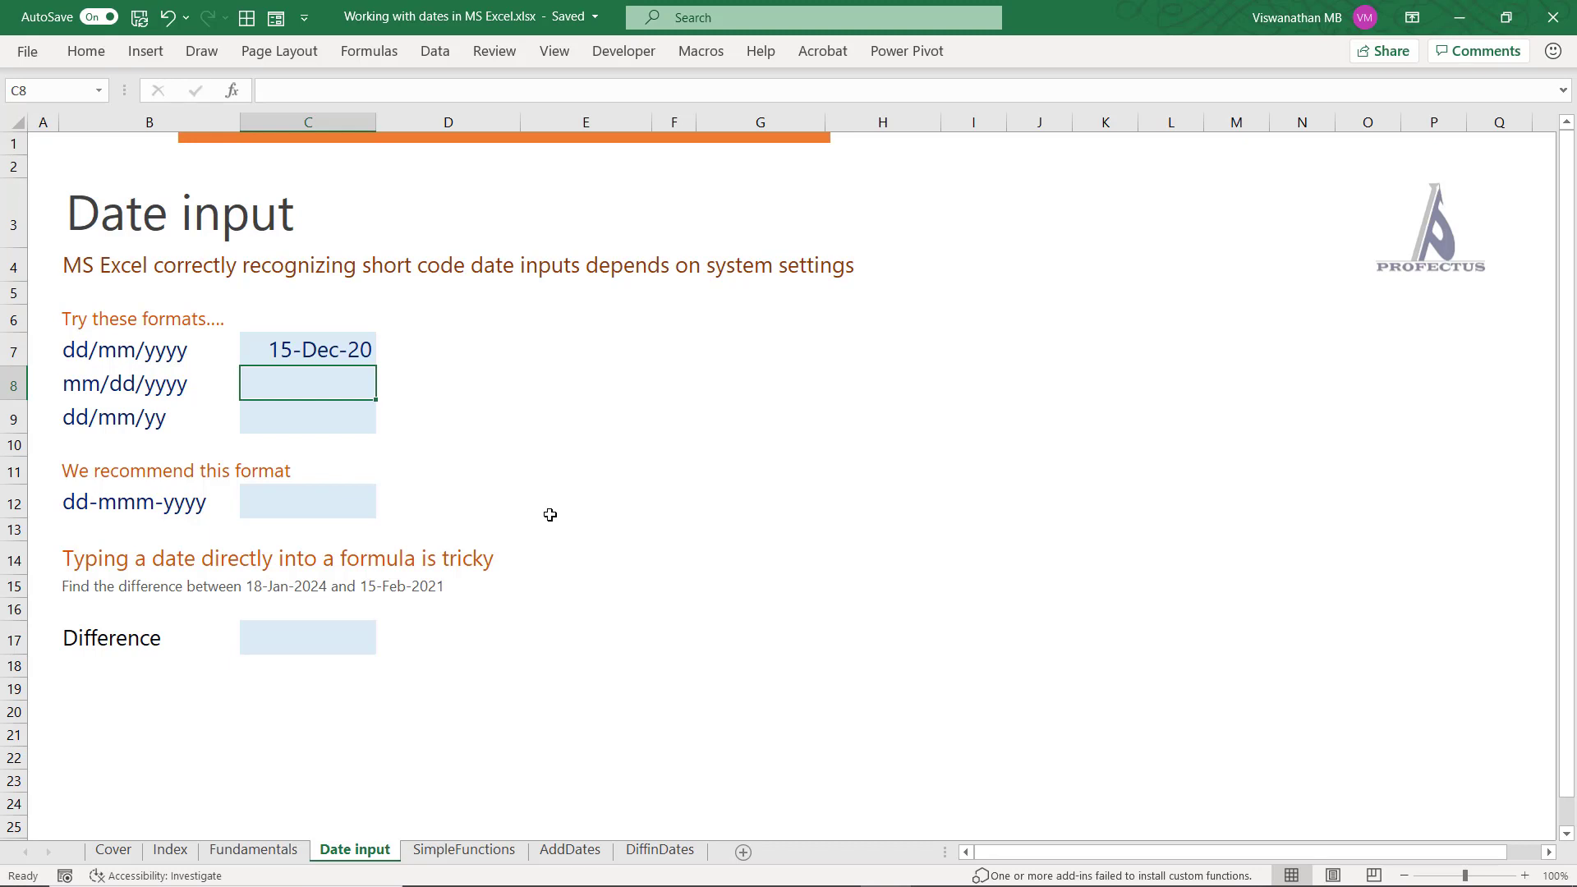
Enter 12-15-2020 as the mm/dd/yyyy example in cell C8
text(12-15-)
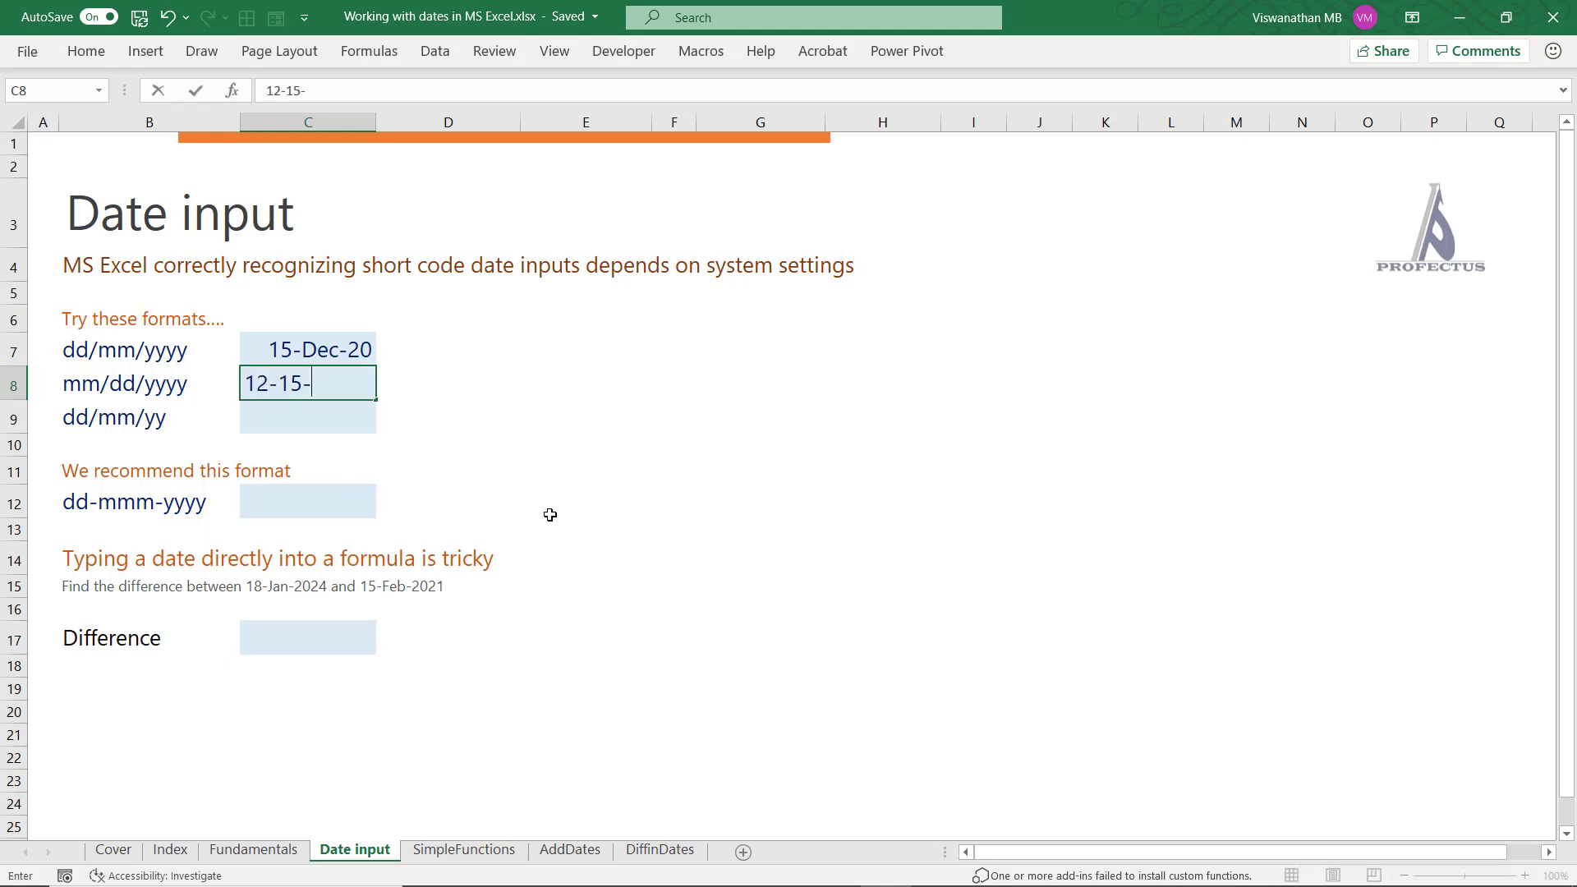
text(2020)
key(Return)
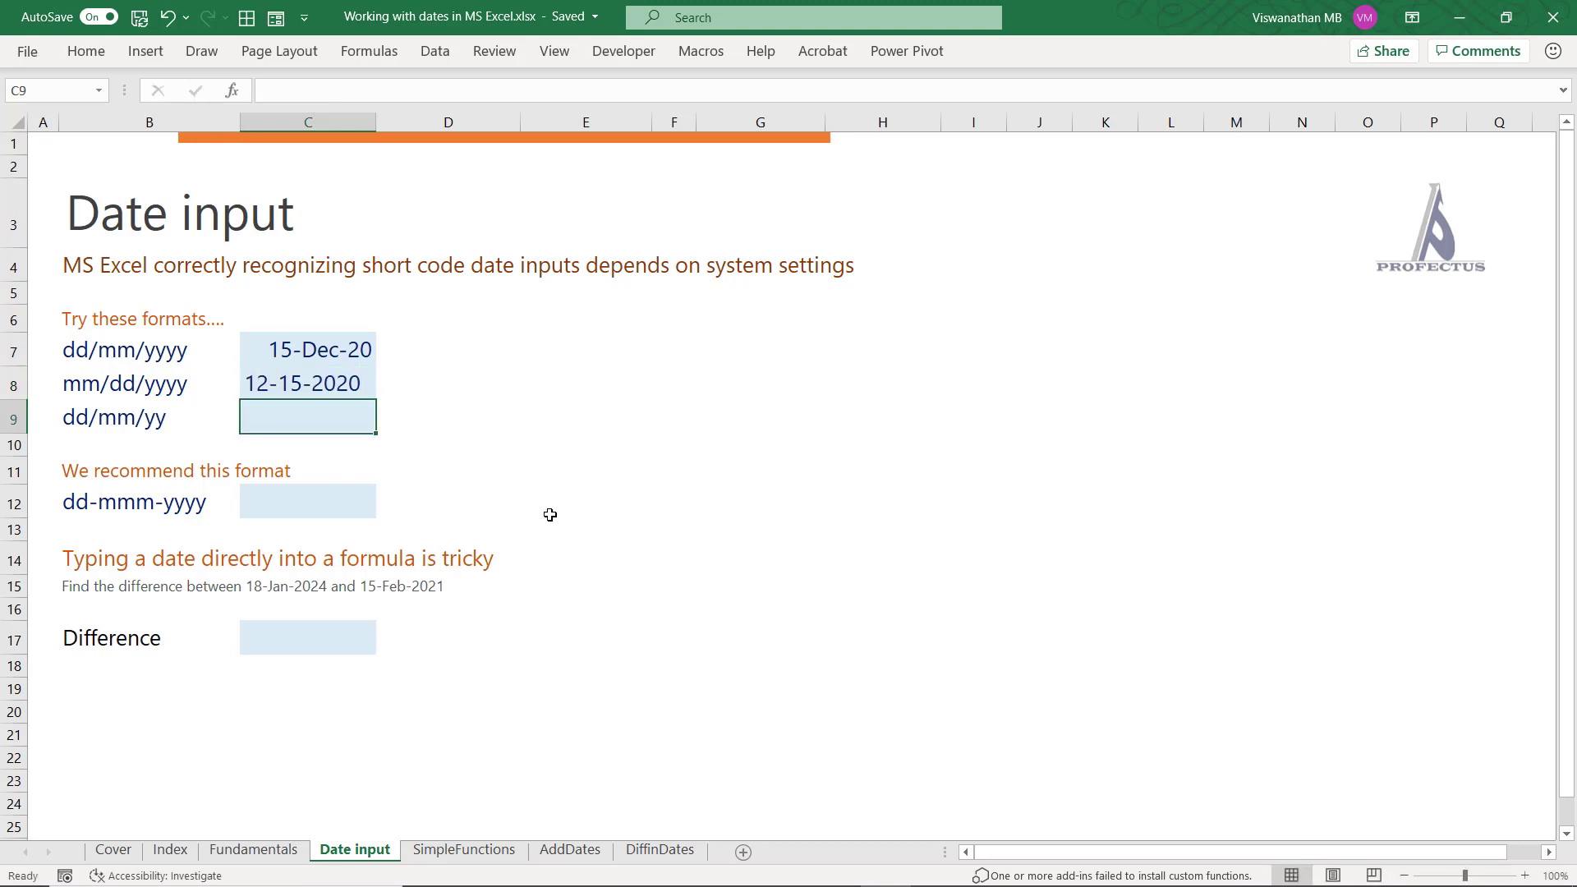
Compare the alignment settings of the date entries in C7 and C8 to check which is recognized as a date
key(Up)
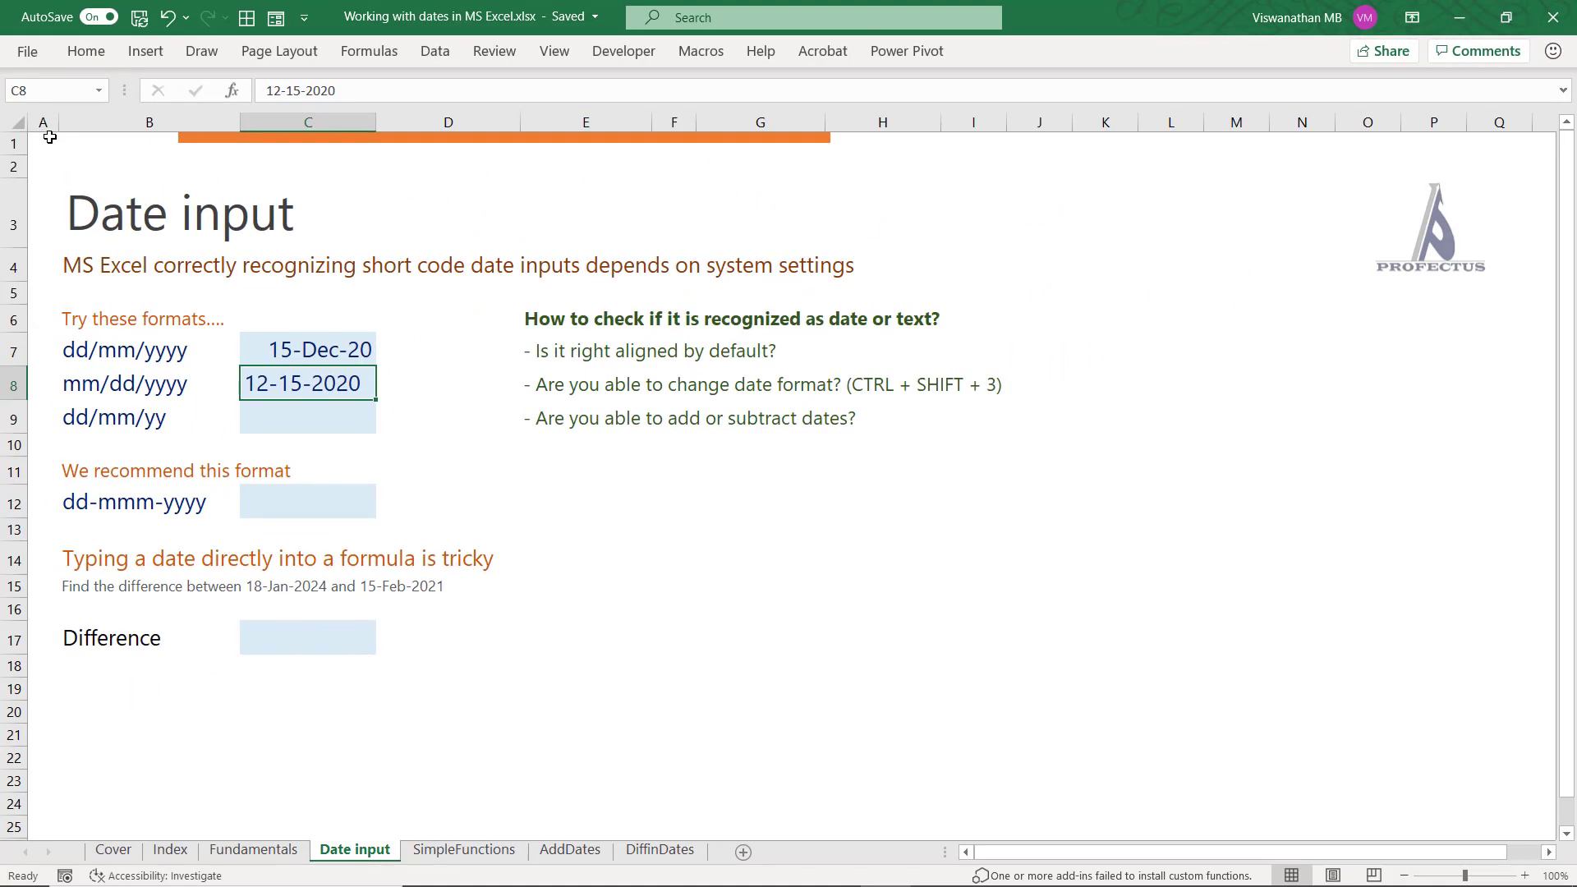
click(86, 52)
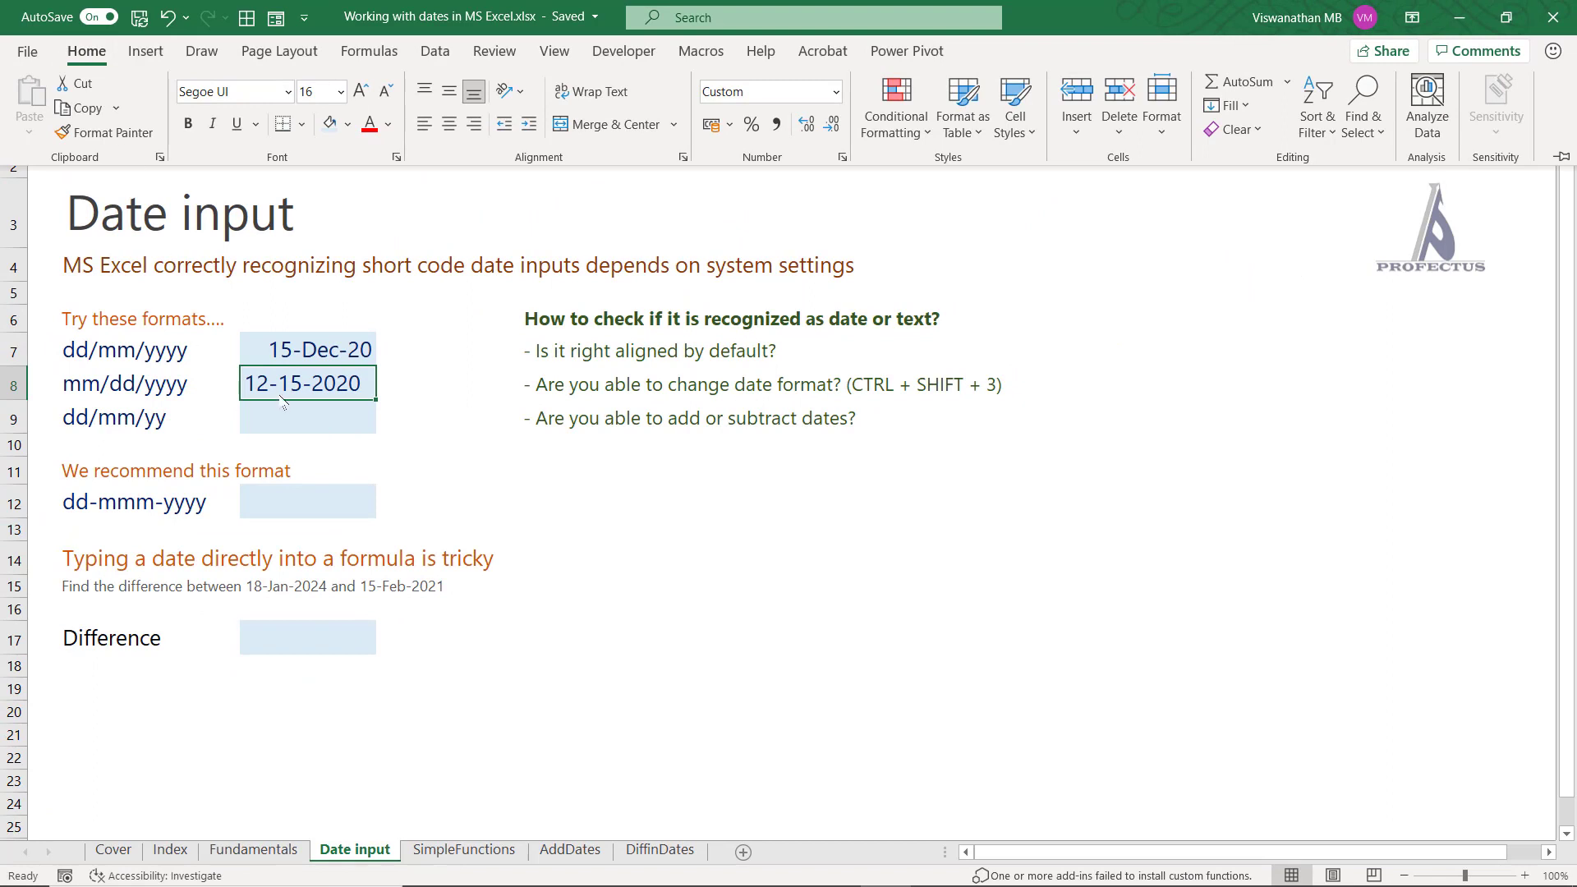
click(349, 355)
click(363, 353)
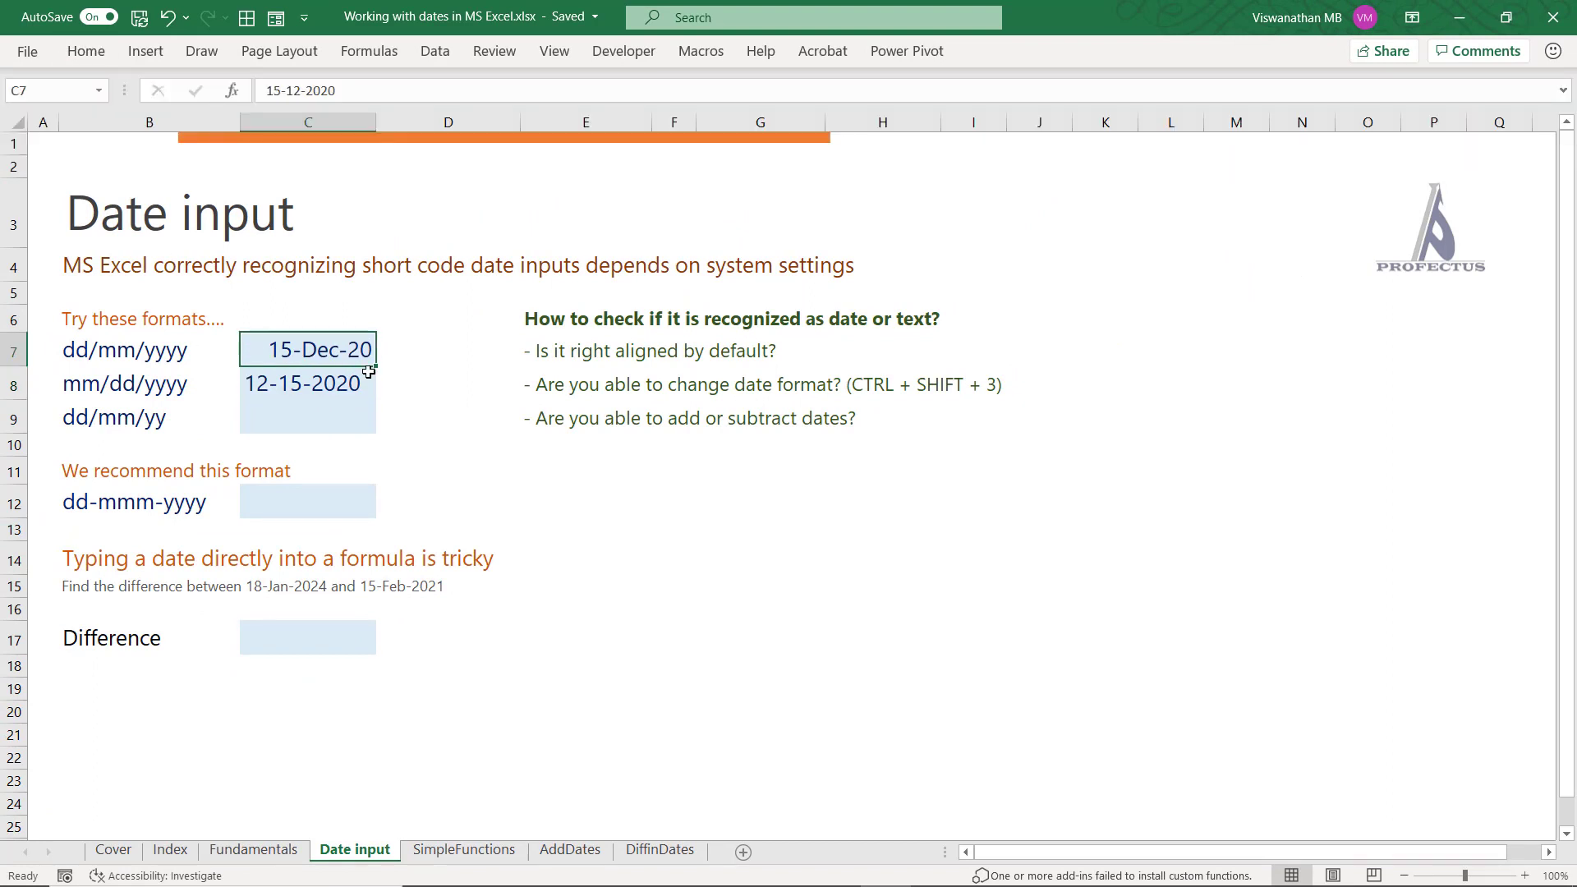
click(86, 52)
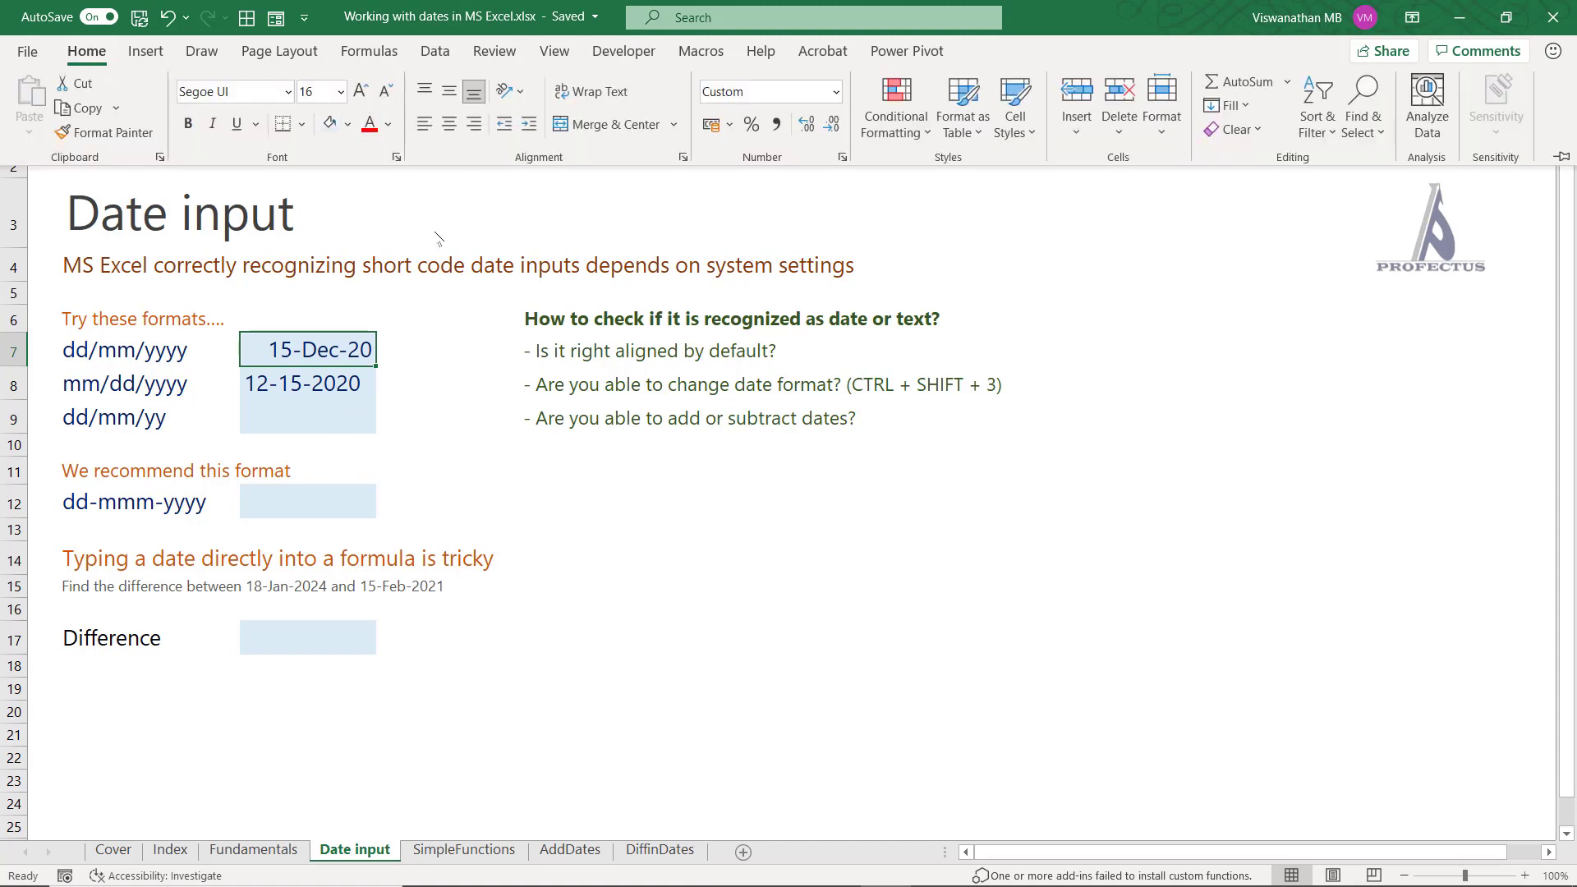
click(319, 383)
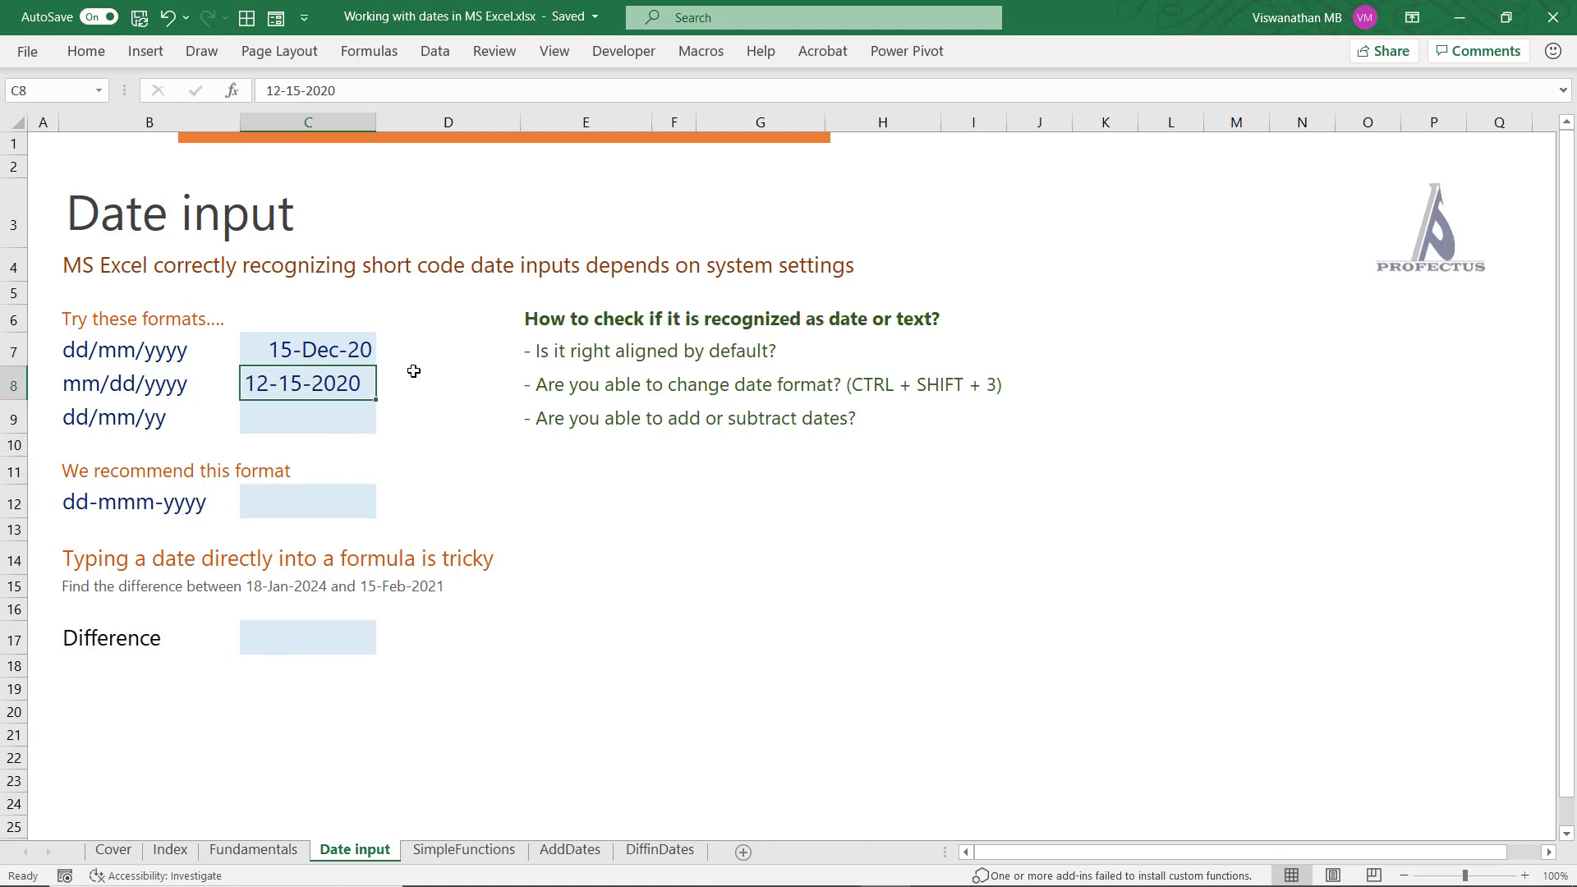
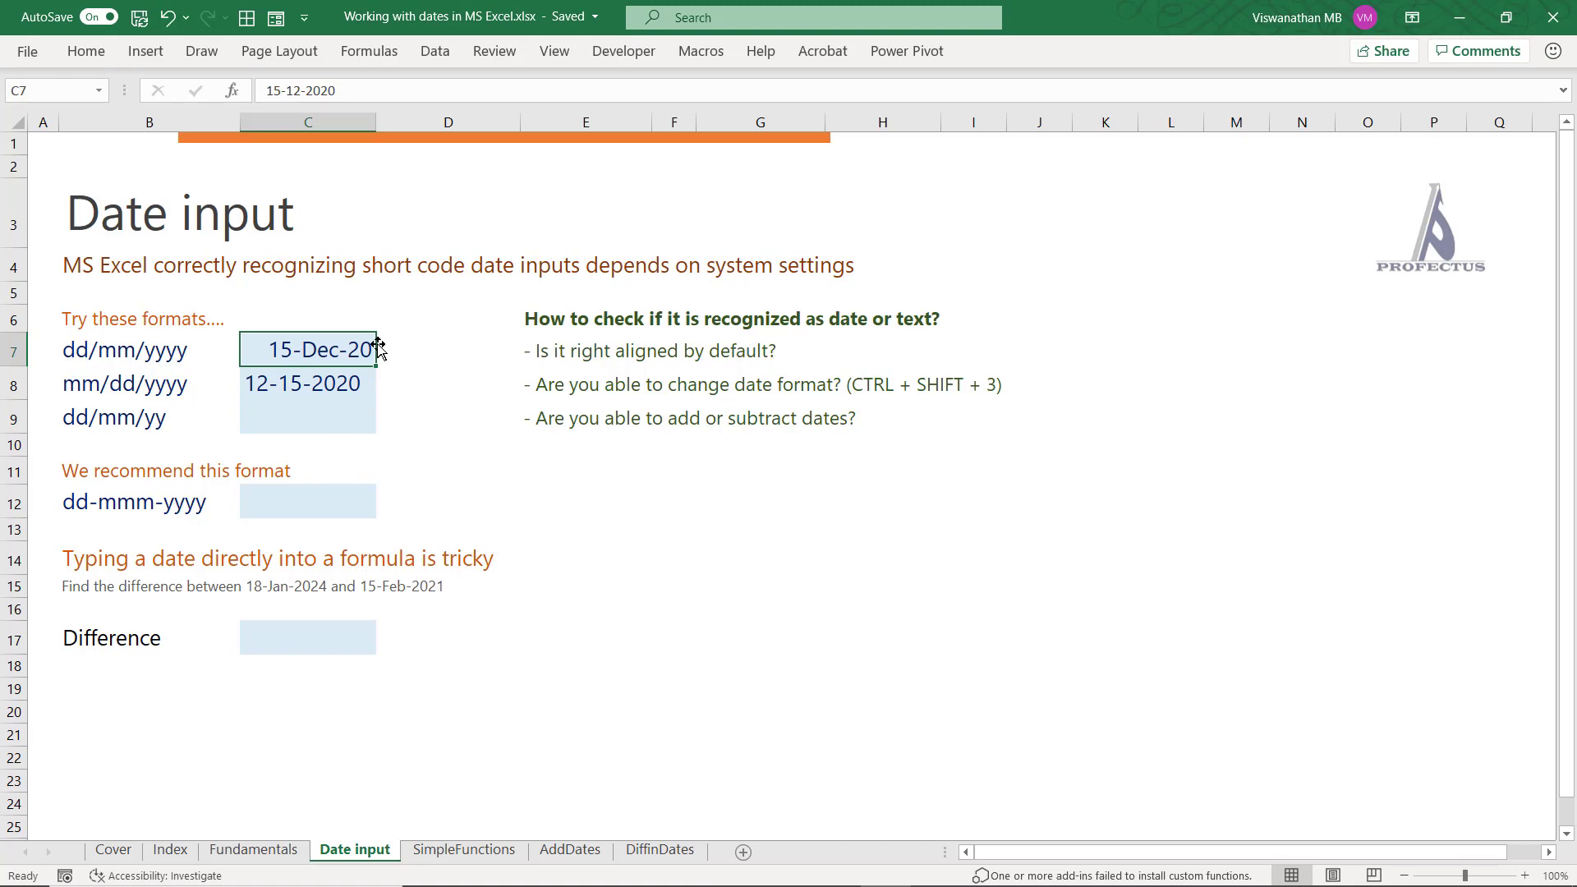
key(Down)
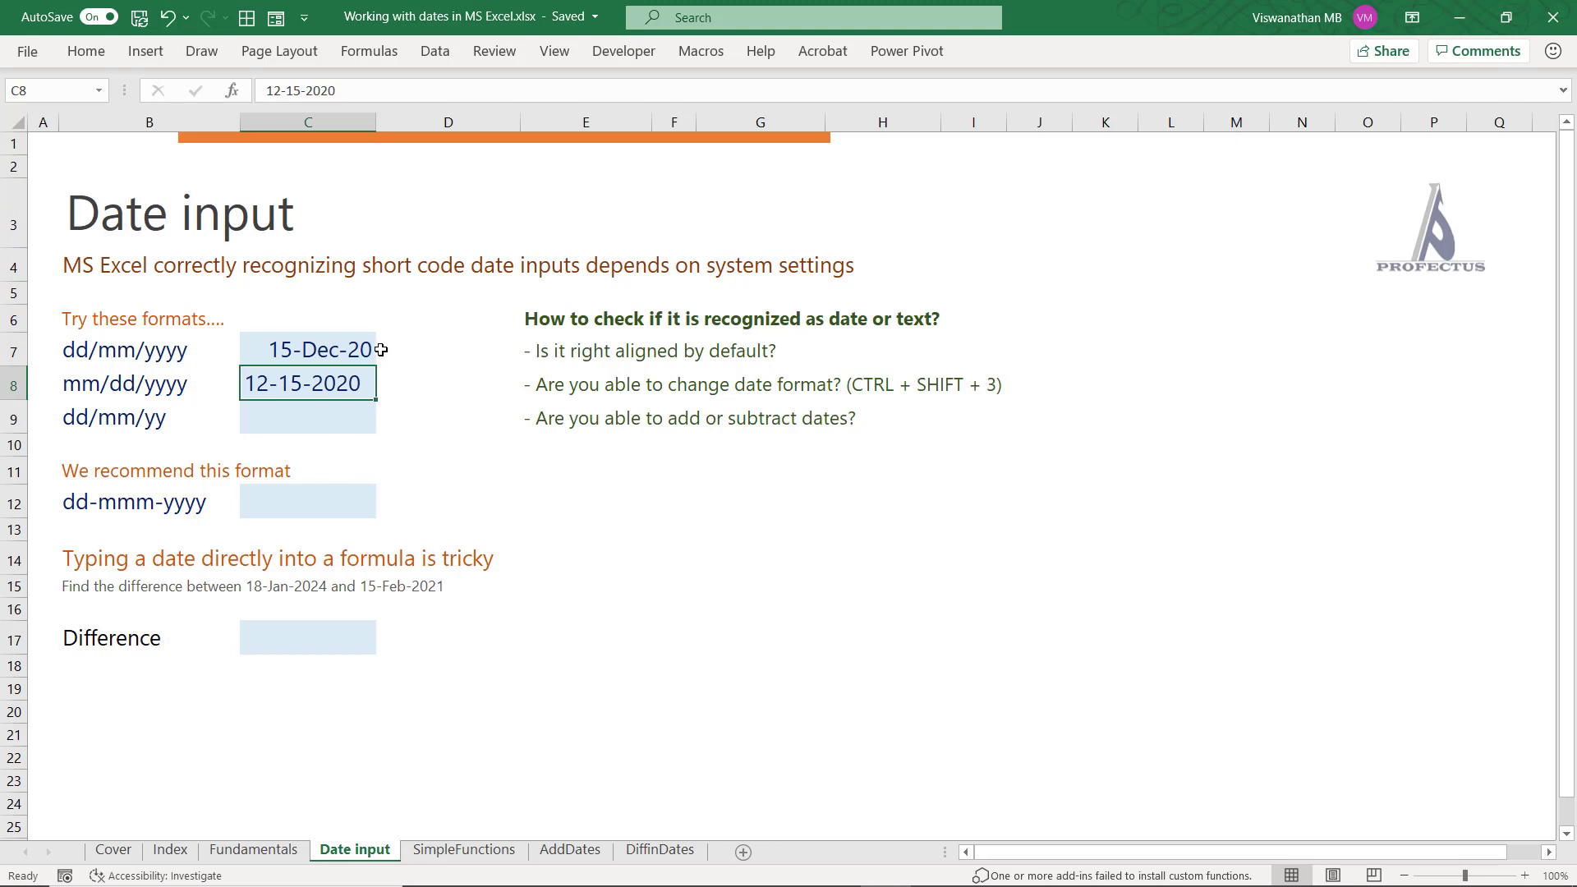
key(Up)
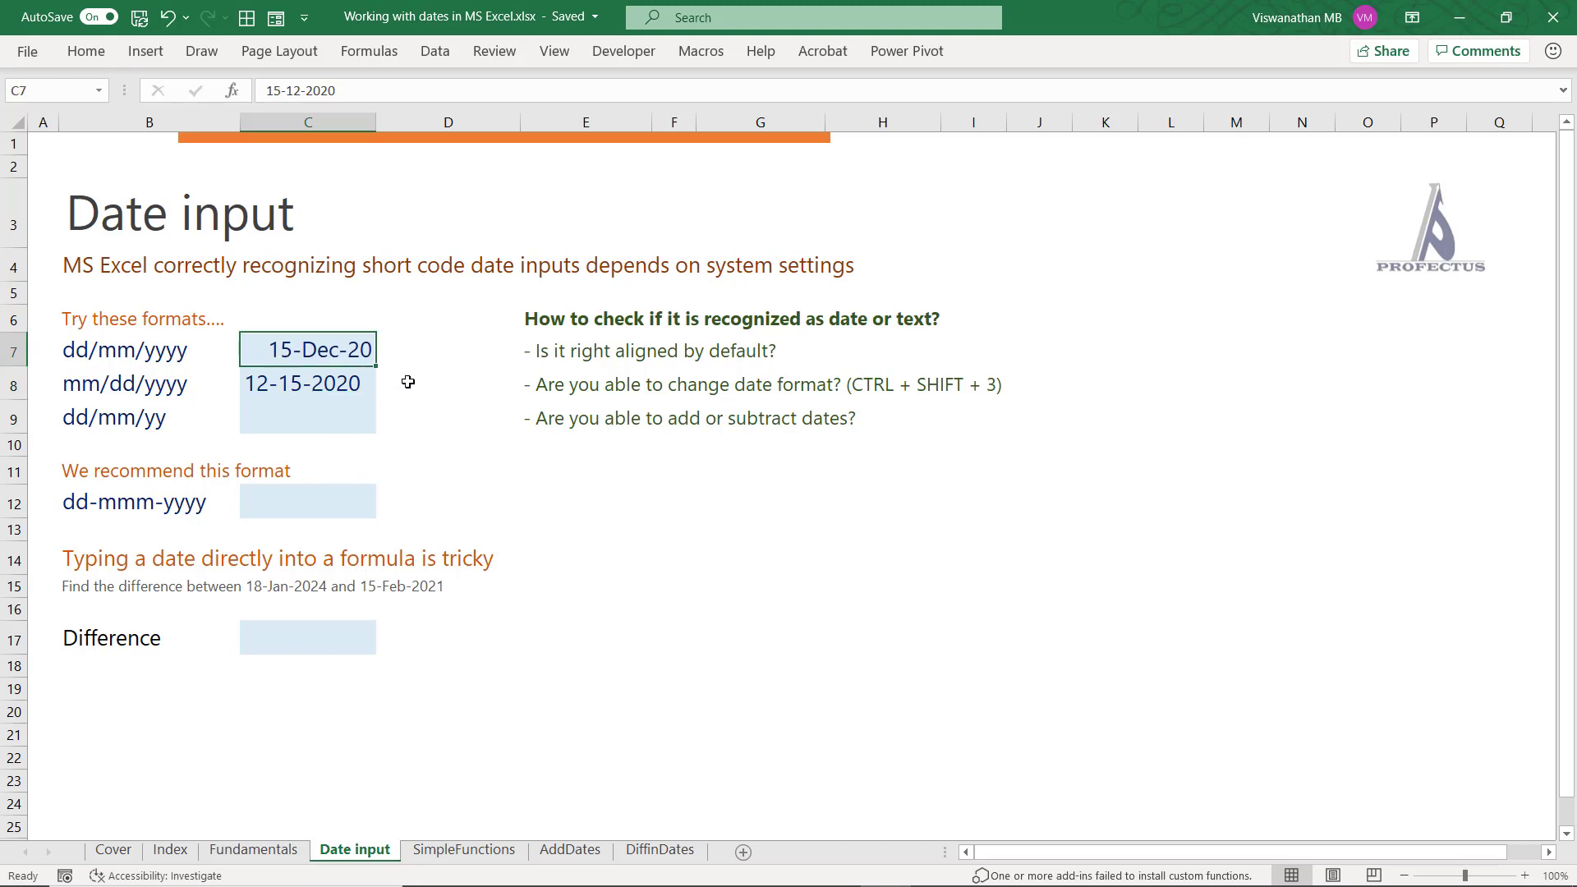
Test date addition on the dd/mm/yyyy entry by entering =C7+5 in cell D7
click(411, 347)
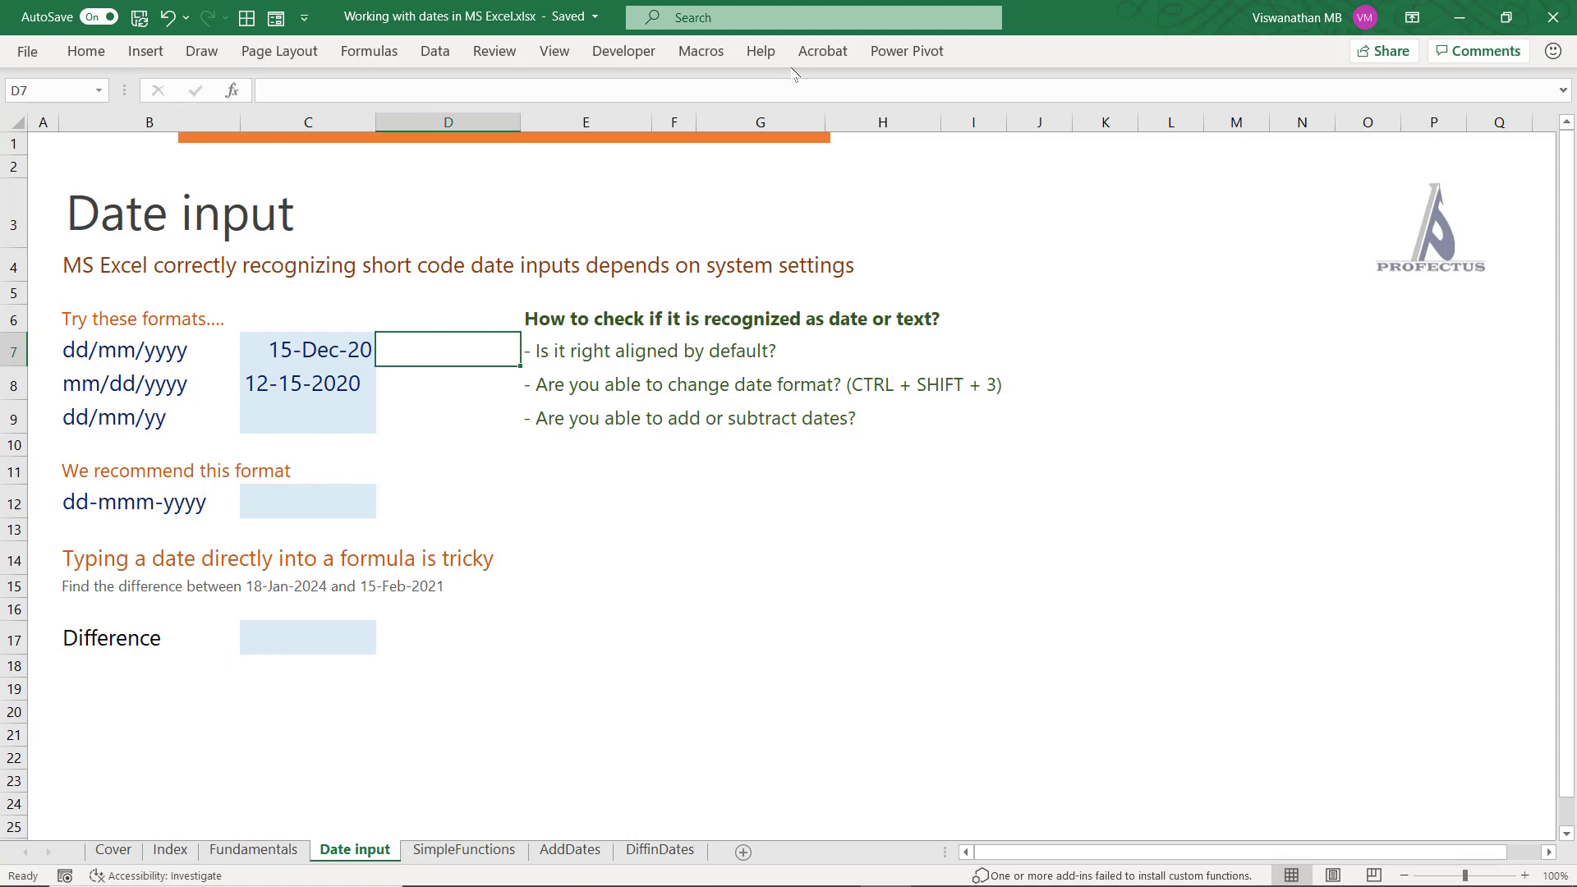
text(=)
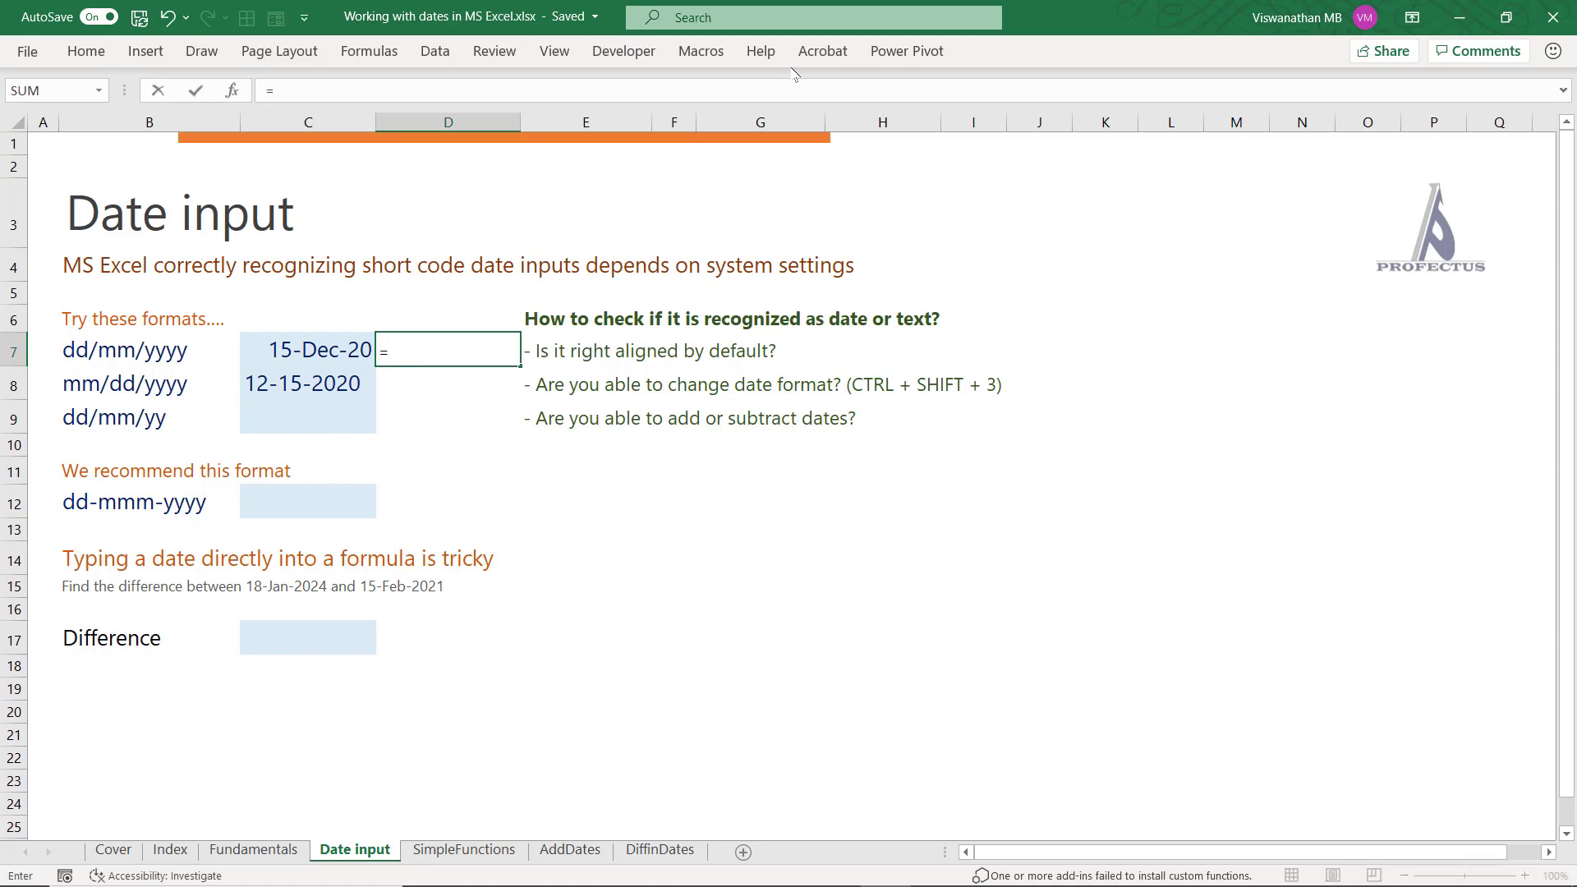
key(Left)
text(+5)
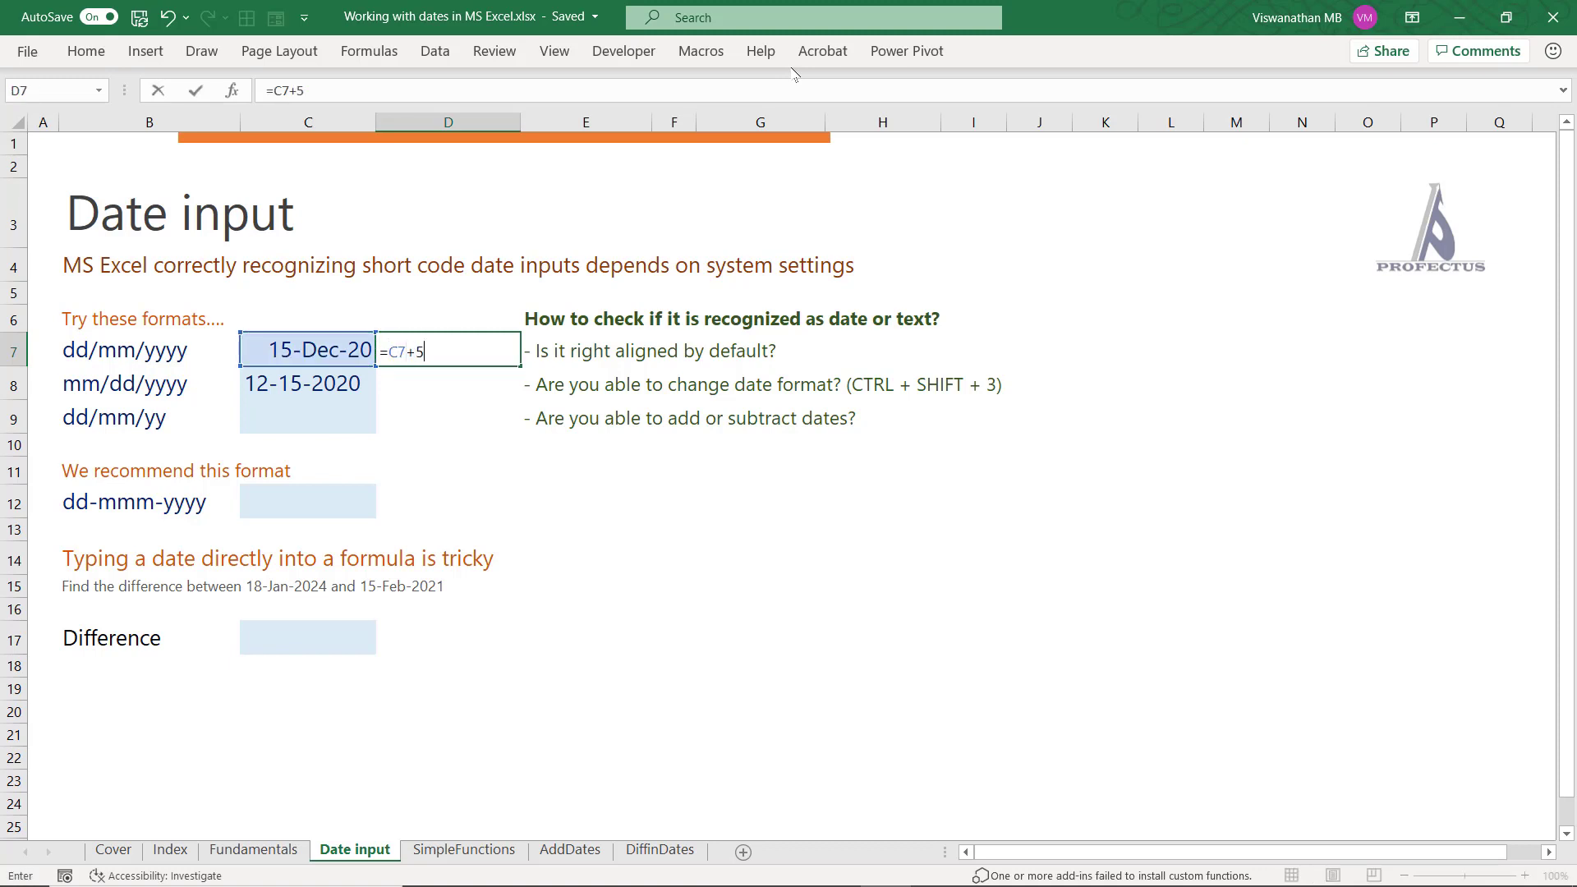
key(Return)
key(Up)
Test date addition on the mm/dd/yyyy entry by entering =C8+5 in cell D8
key(Down)
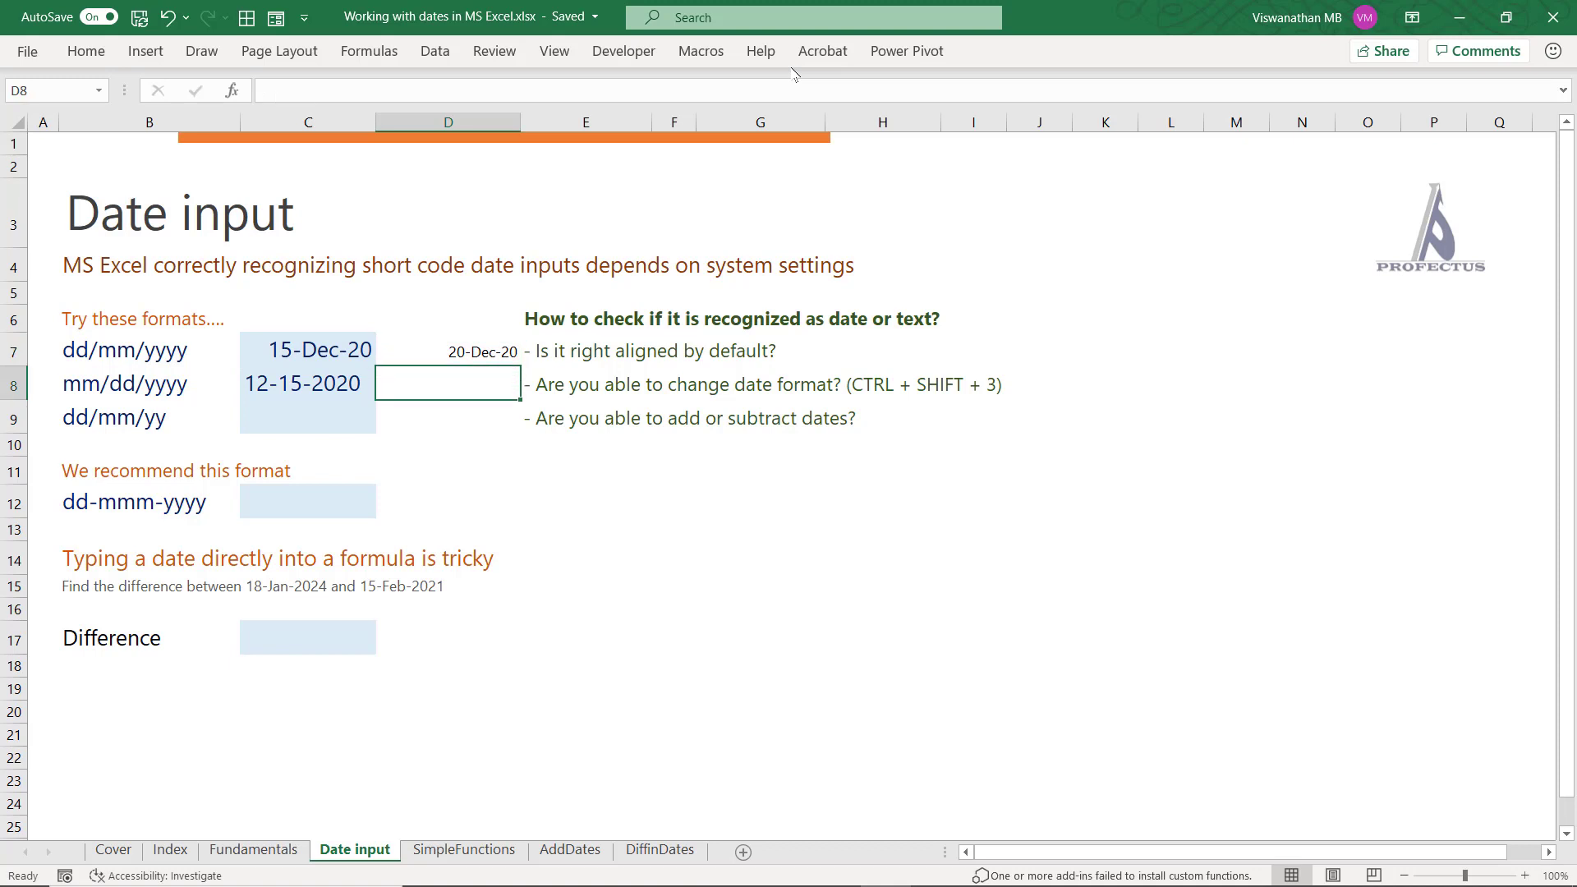
text(=)
key(Left)
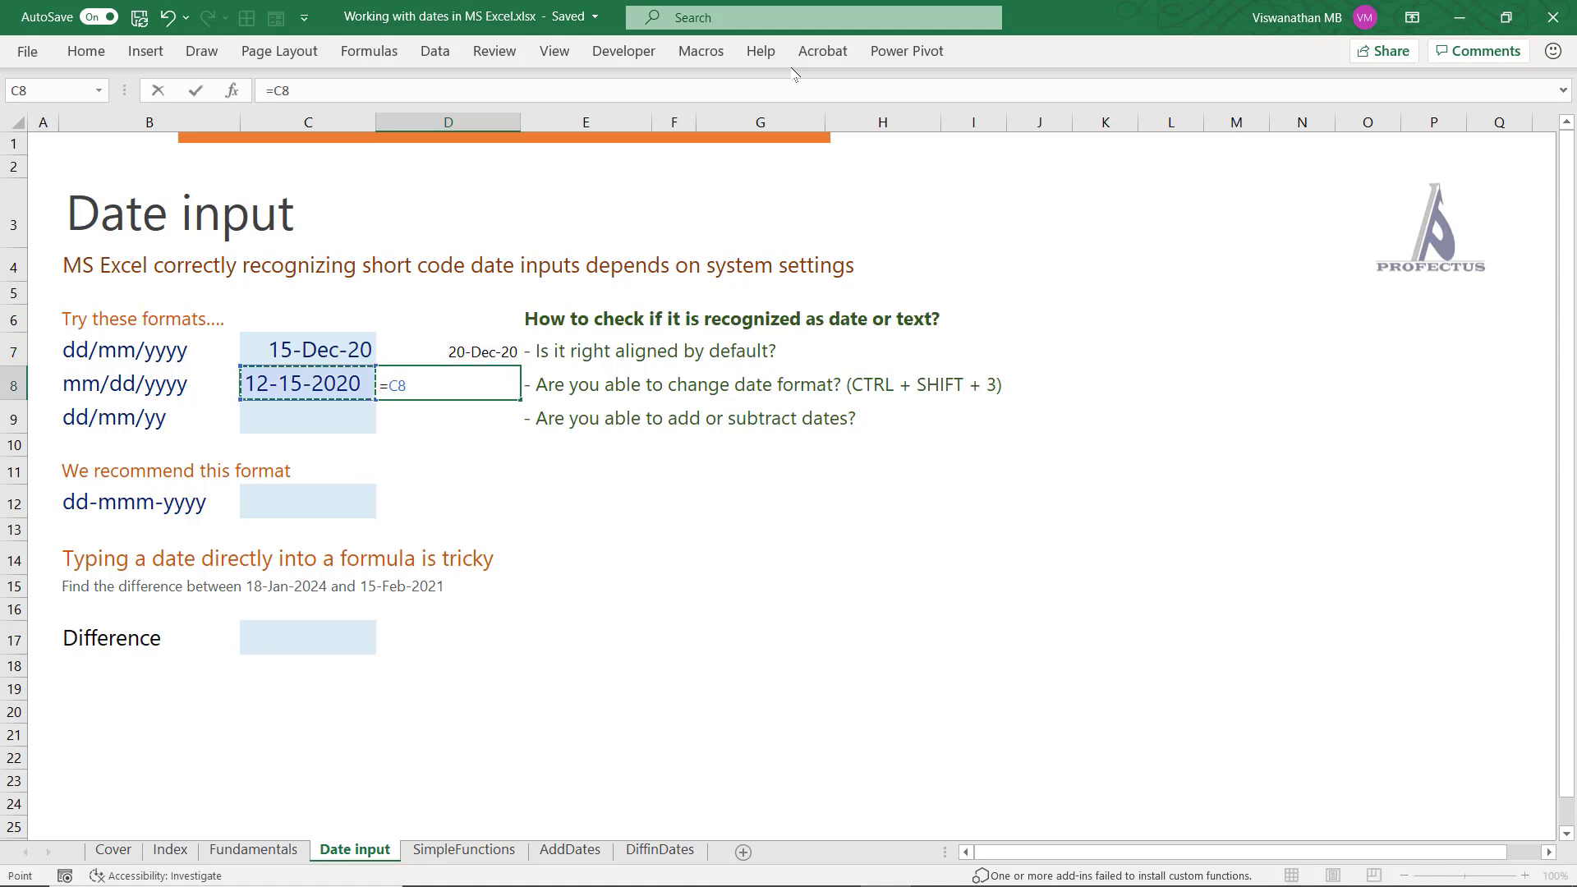
text(+5)
key(Return)
key(Up)
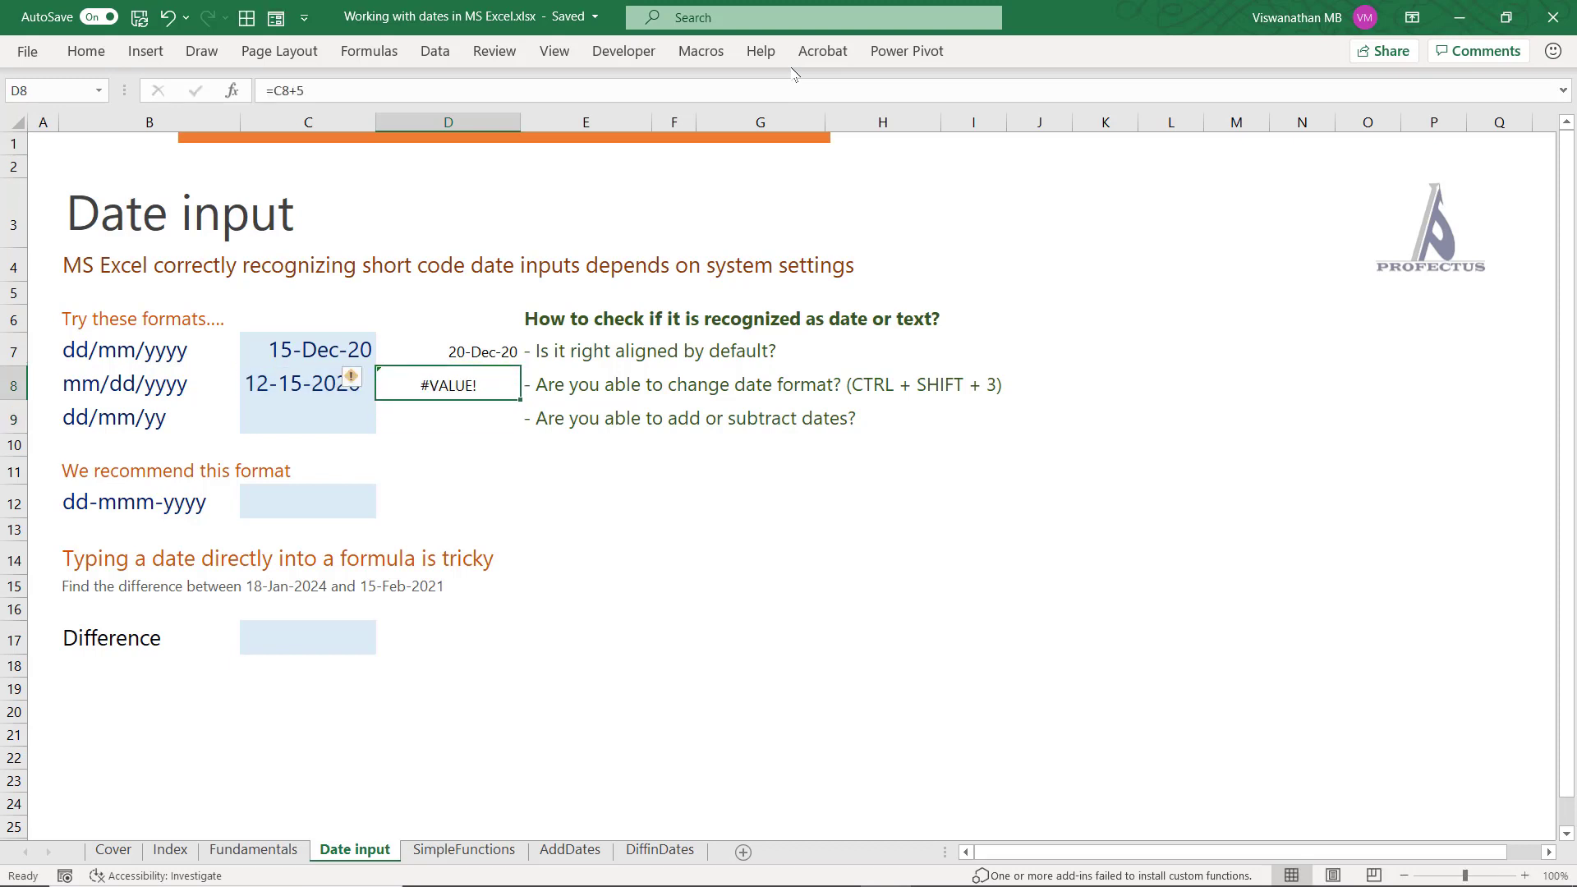
Clear the test formulas from cells D7:D8
key(shift+Up)
key(Delete)
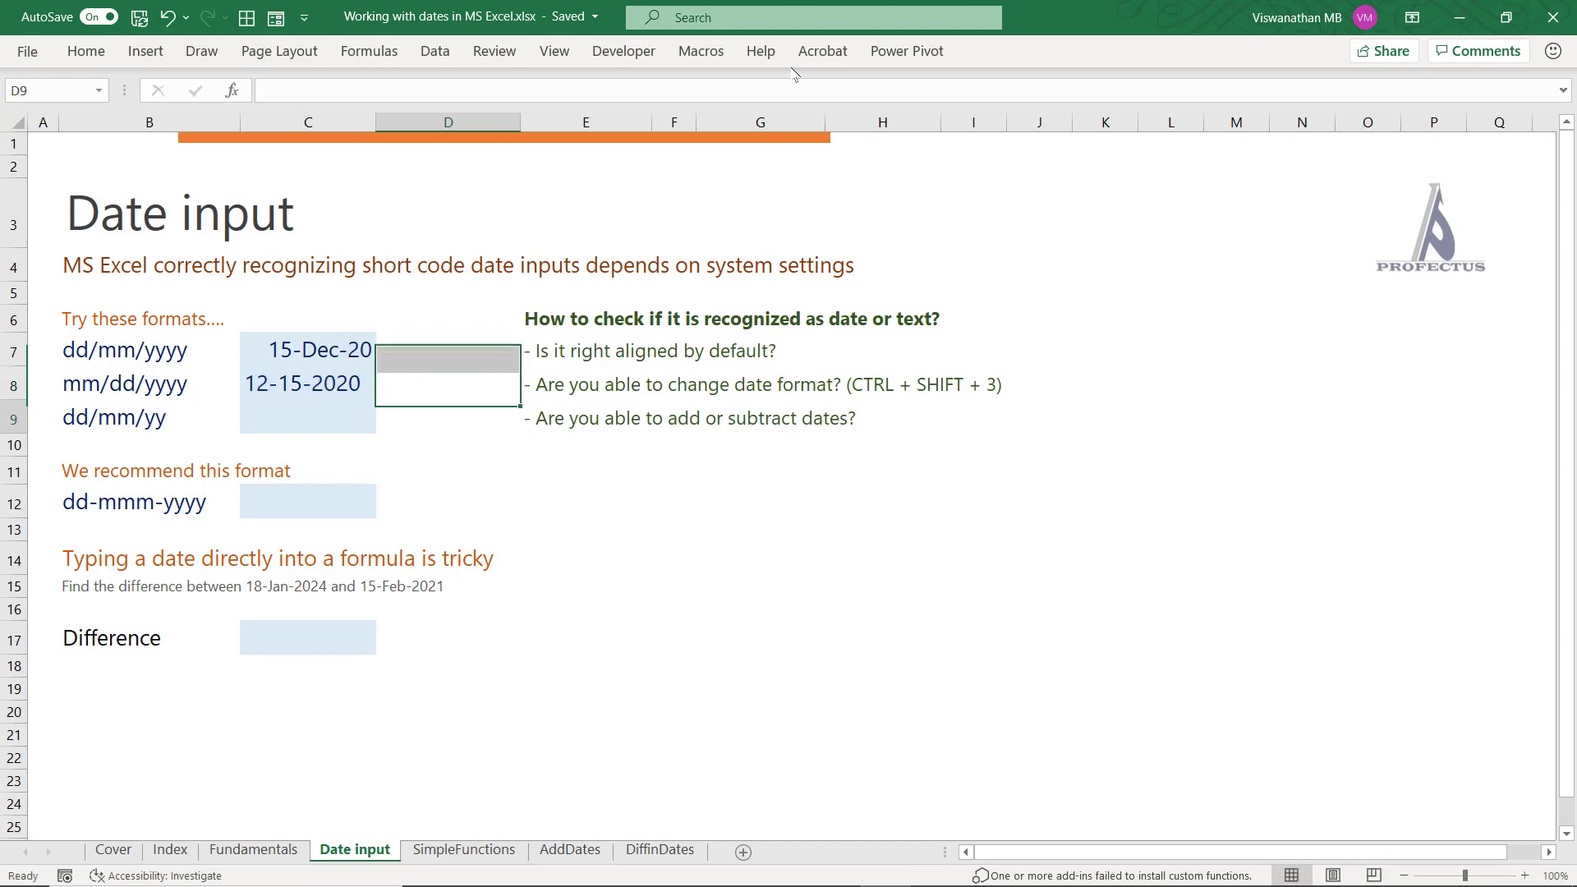
key(Down)
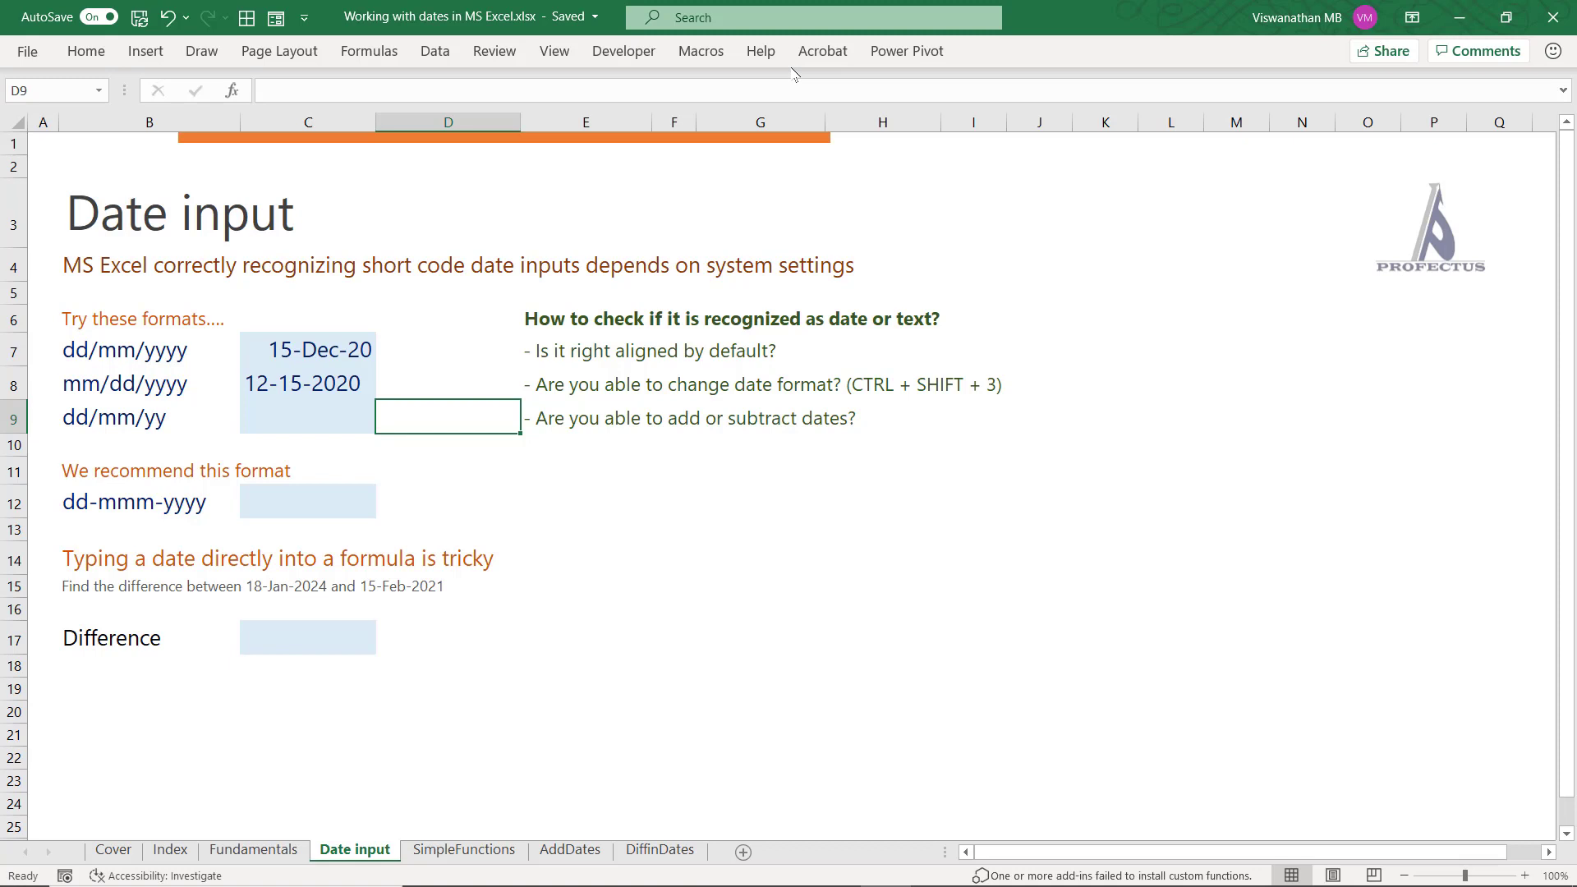
Enter 15-12-20 as the dd/mm/yy example in cell C9 and check its stored value
key(Left)
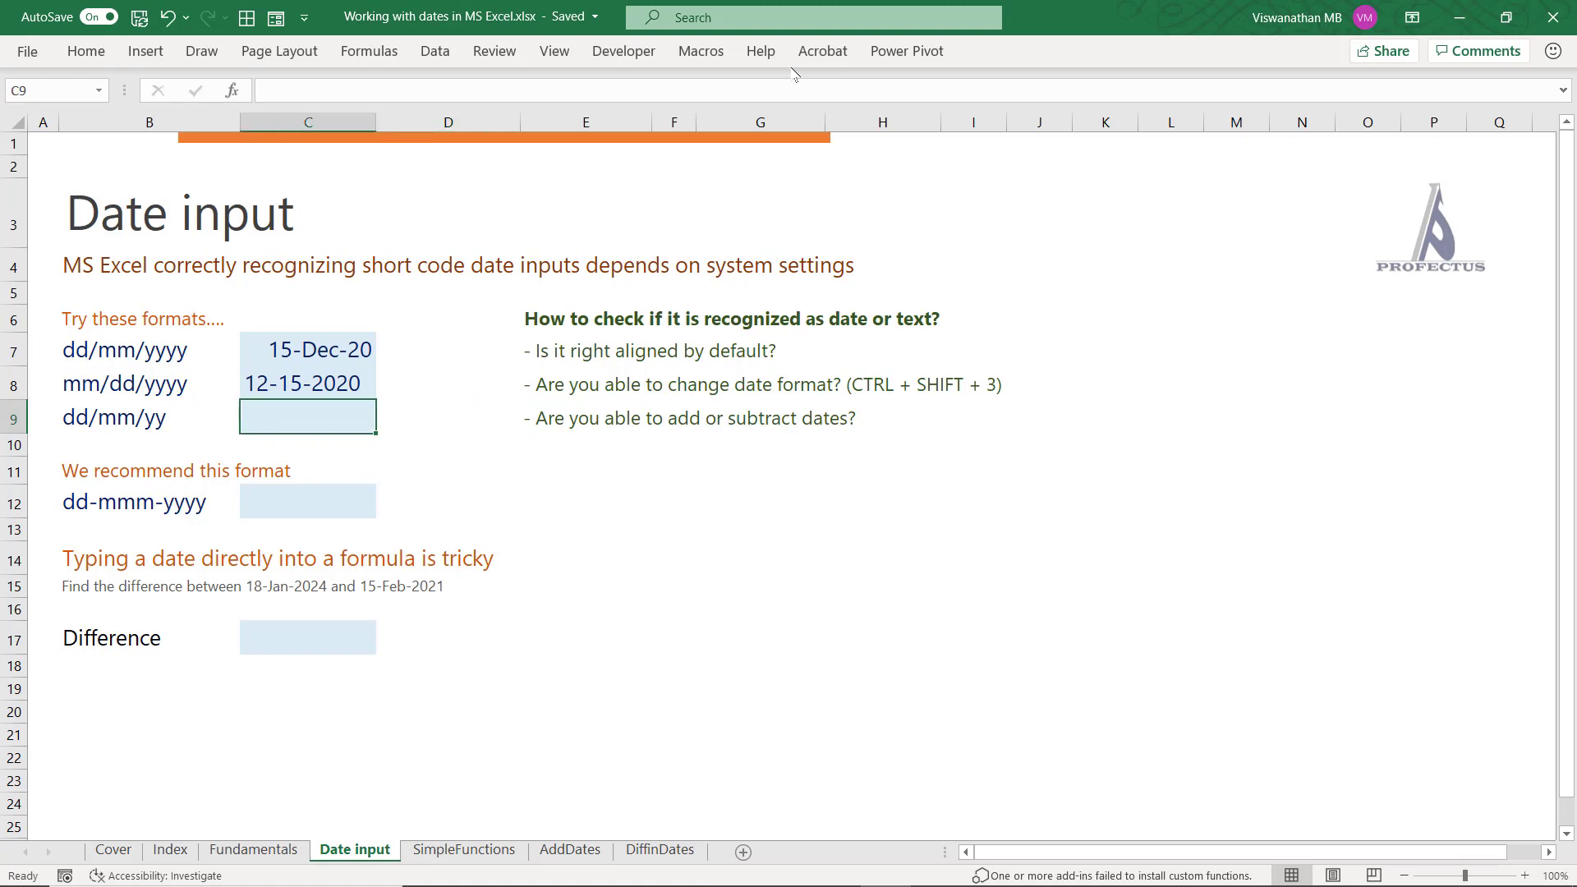
text(15)
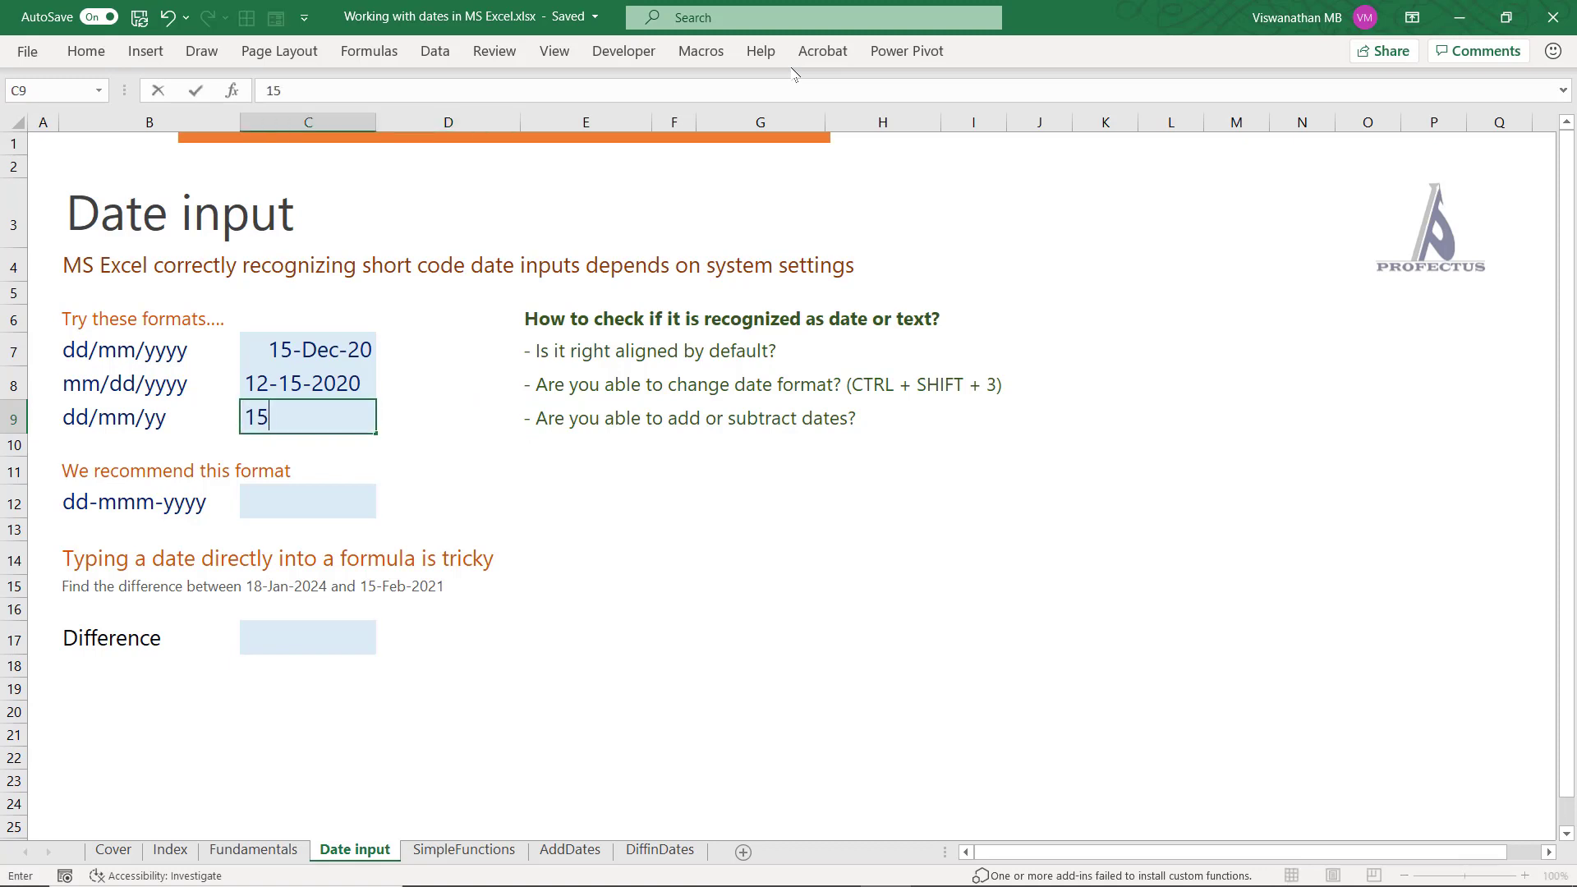
text(-12-20)
key(Return)
key(Up)
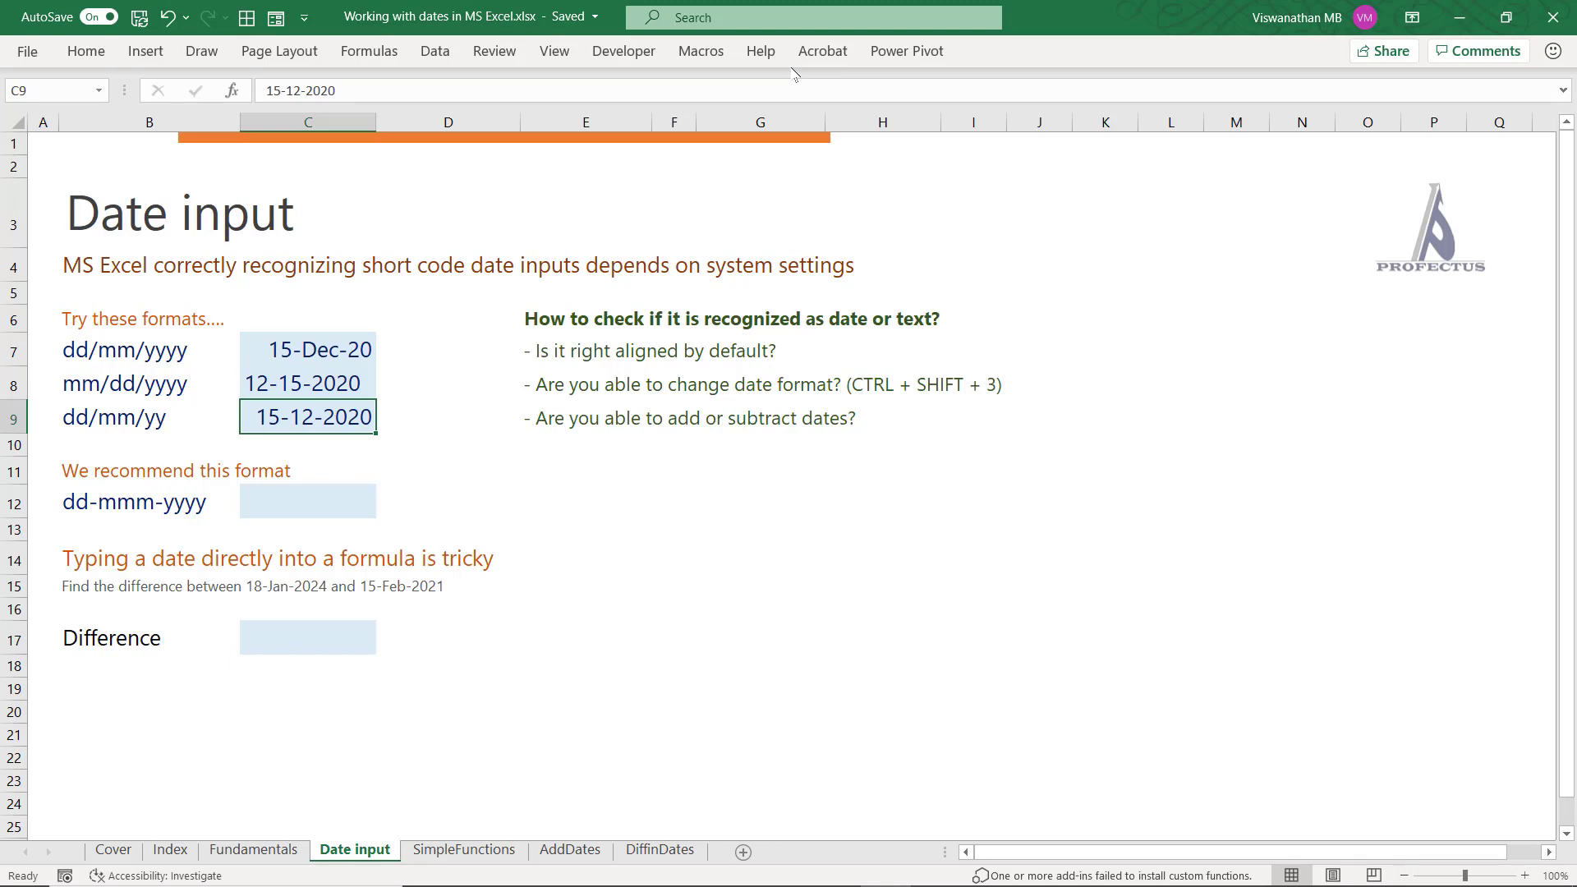
Change the year of the dd/mm/yy date in C9 to the two-digit value 31
key(F2)
key(BackSpace)
key(BackSpace)
key(BackSpace)
key(BackSpace)
text(31)
key(ctrl+Return)
Enter 15-Dec-2055 as the recommended dd-mmm-yyyy example in C12 and check its stored value
key(Down)
key(Down)
key(Down)
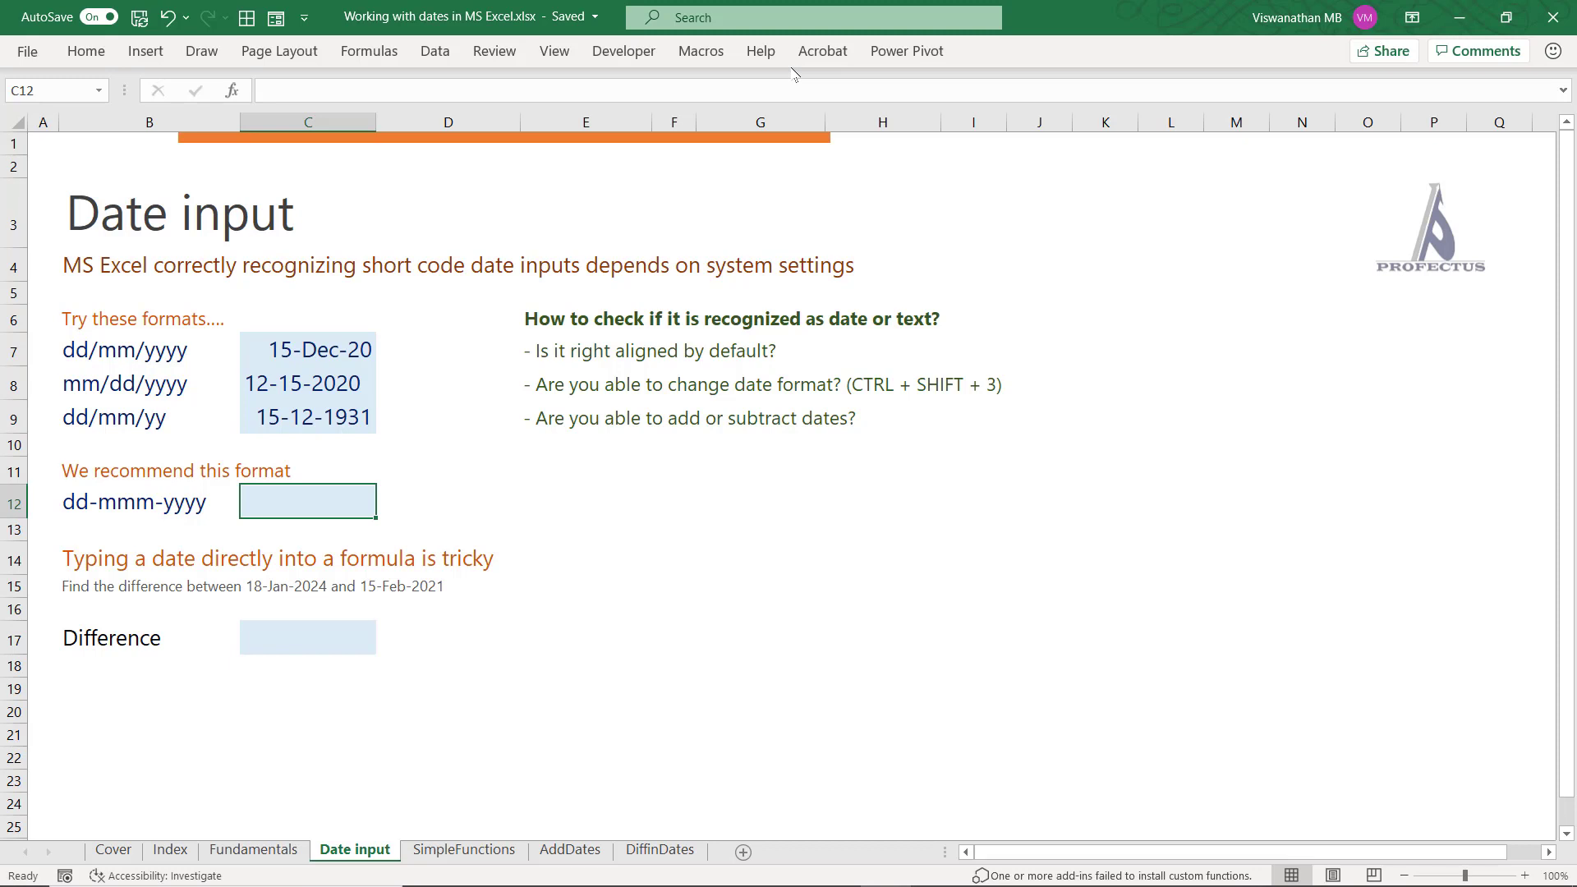
text(15)
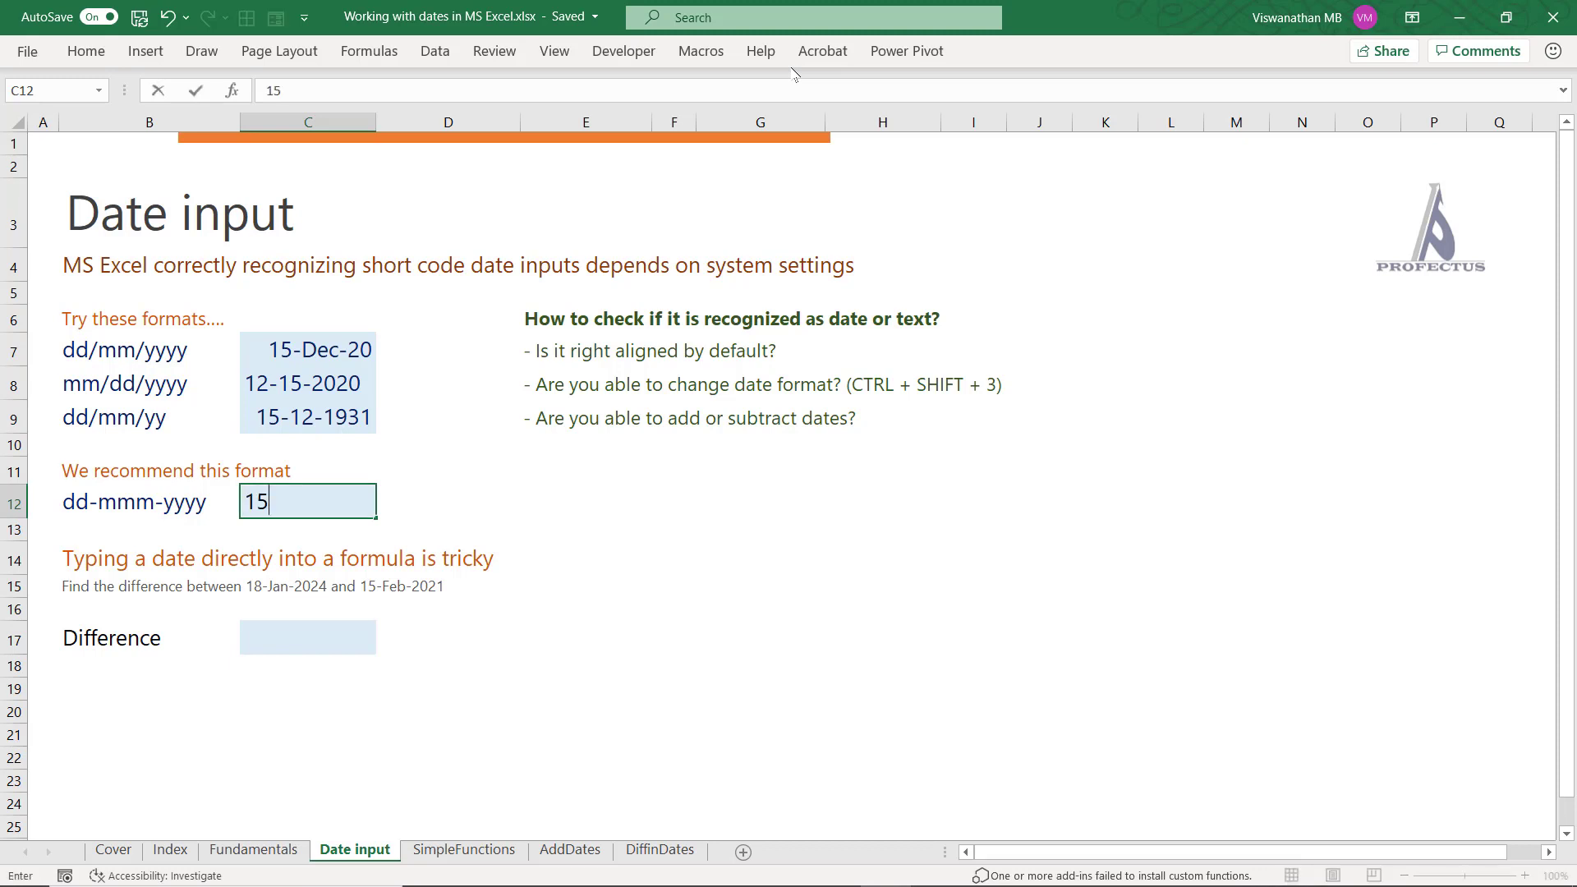
text(-Dec-2055)
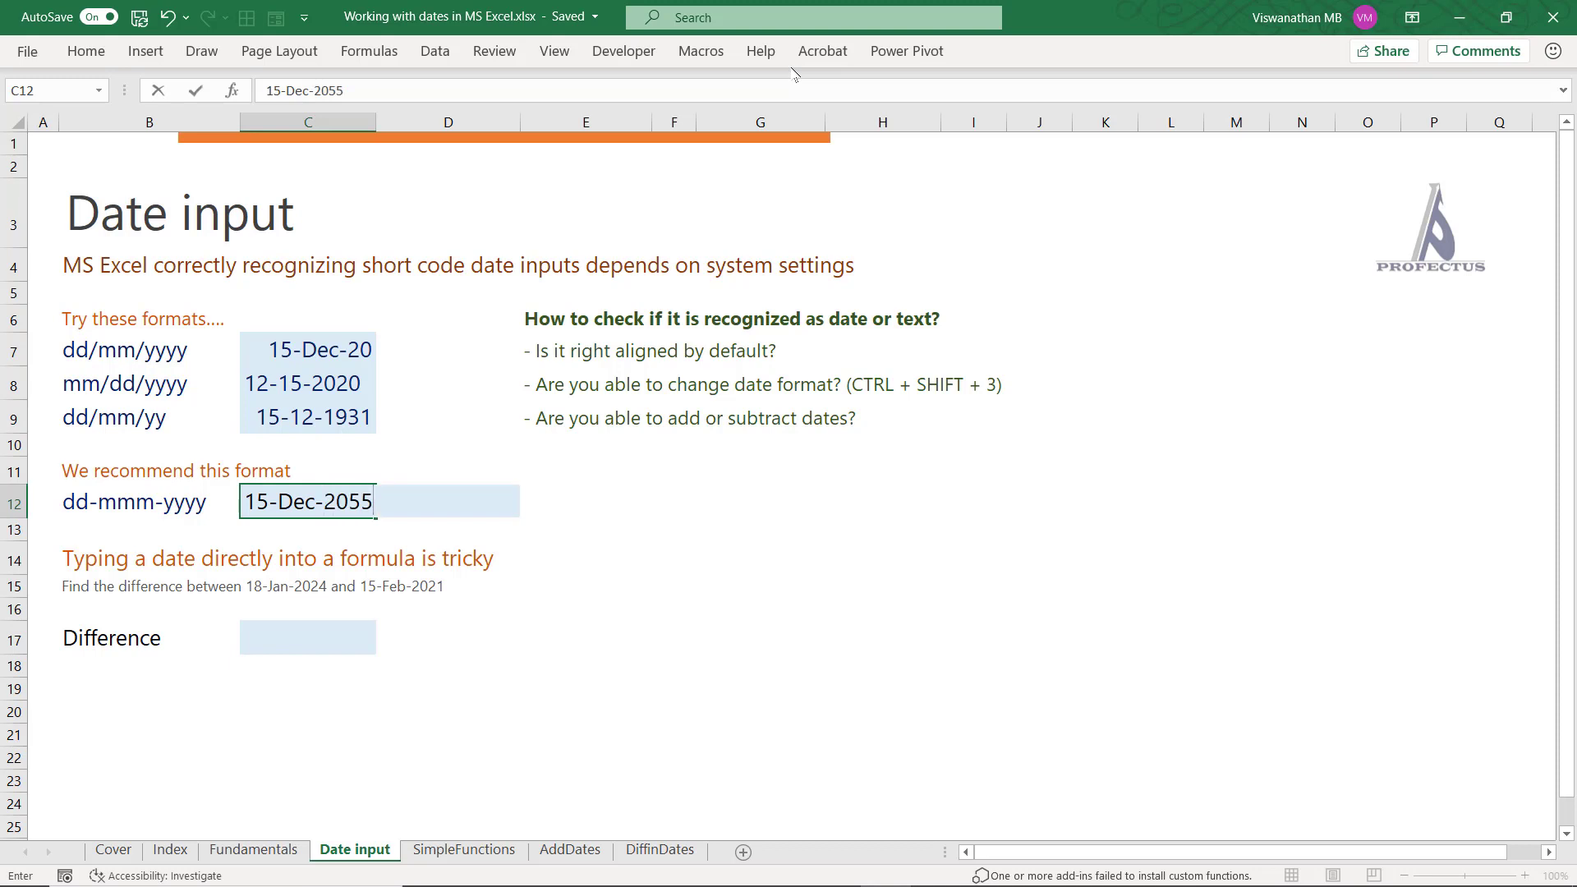
key(Return)
key(Up)
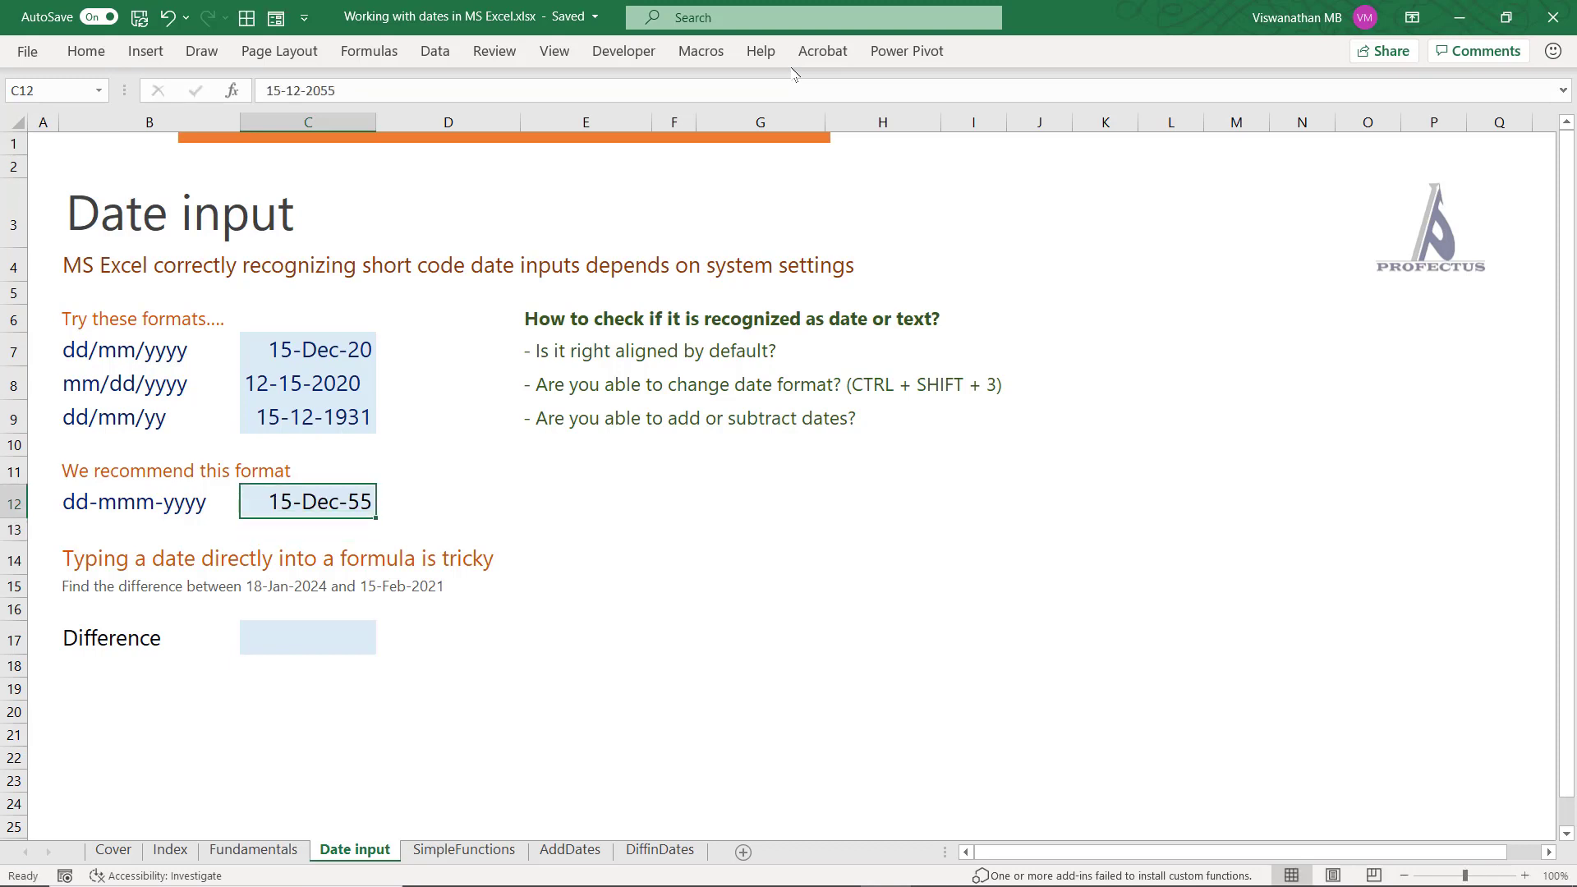
key(F2)
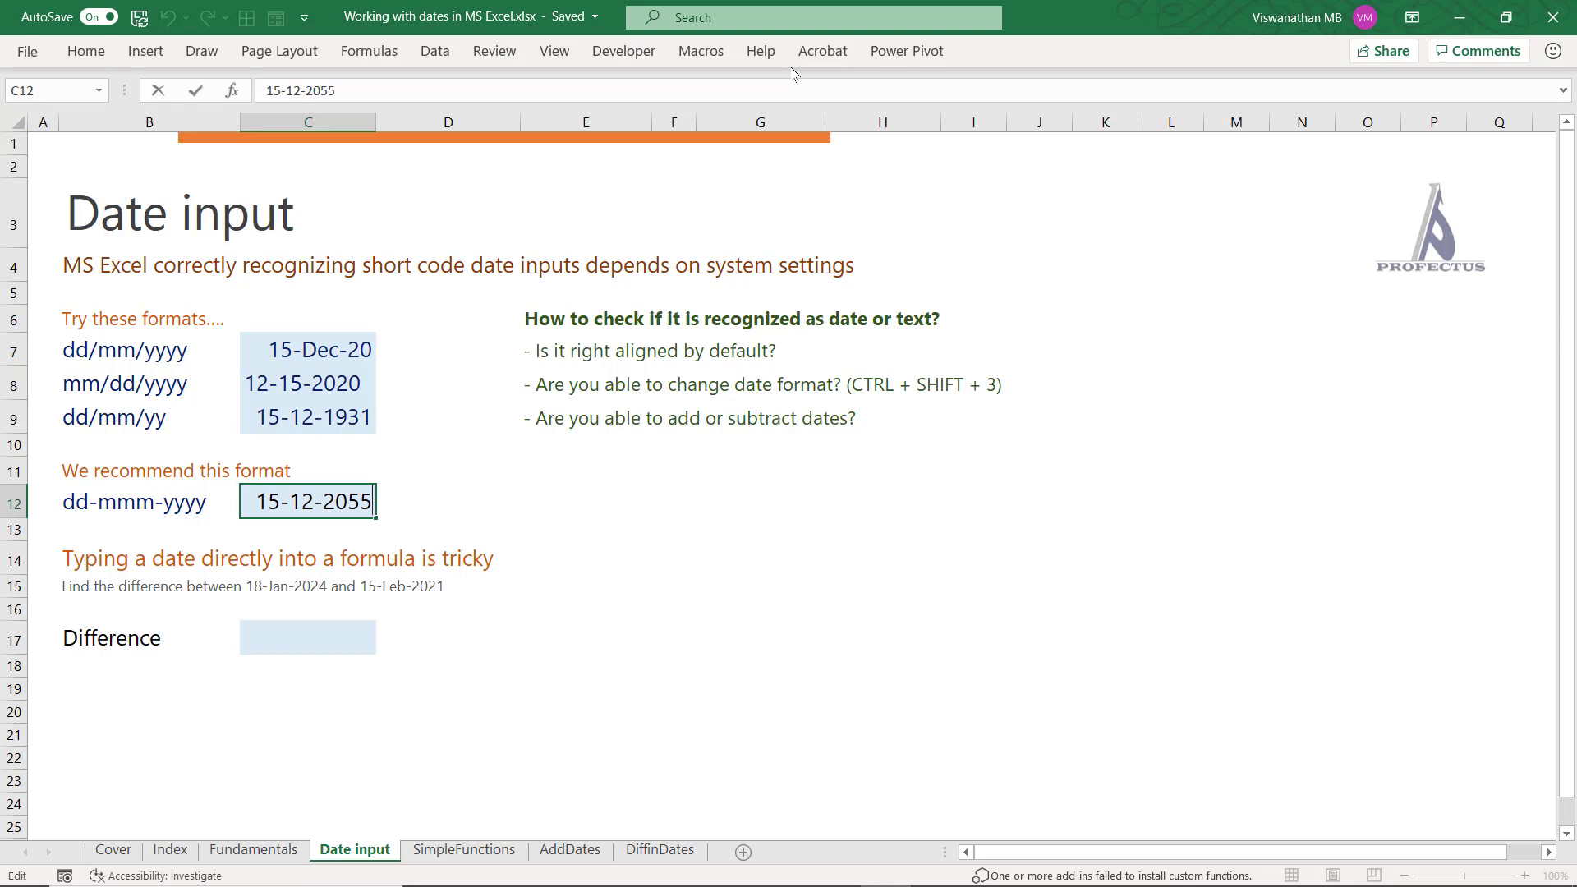
key(Return)
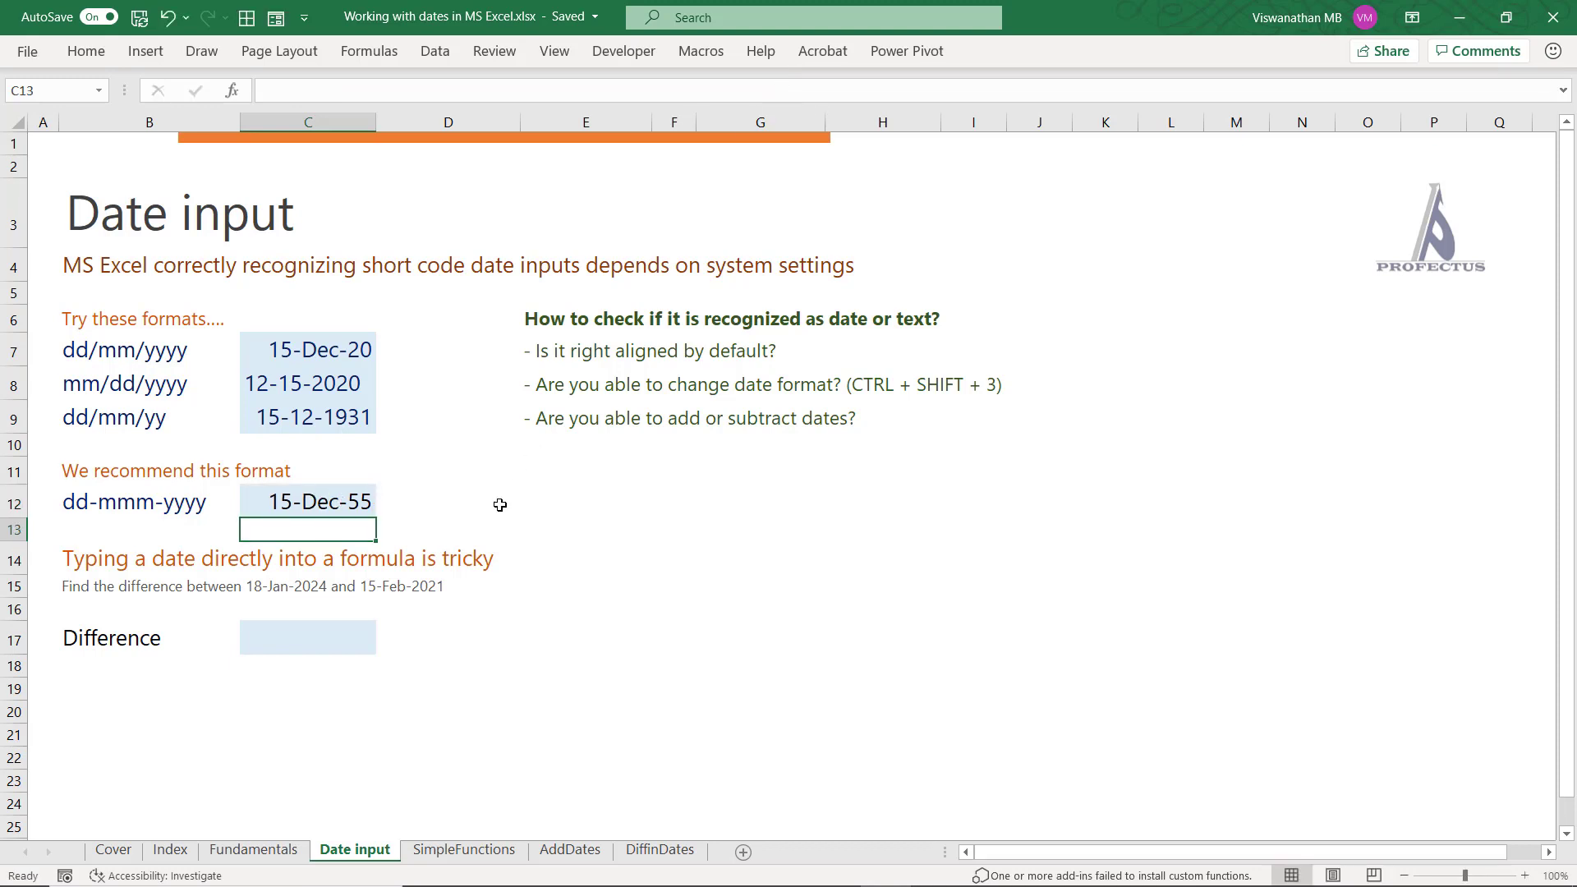
Try subtracting directly written dates in the Difference cell C17 with =(18-Jan-2024)-(15-Feb-2021), and review the formula
click(337, 633)
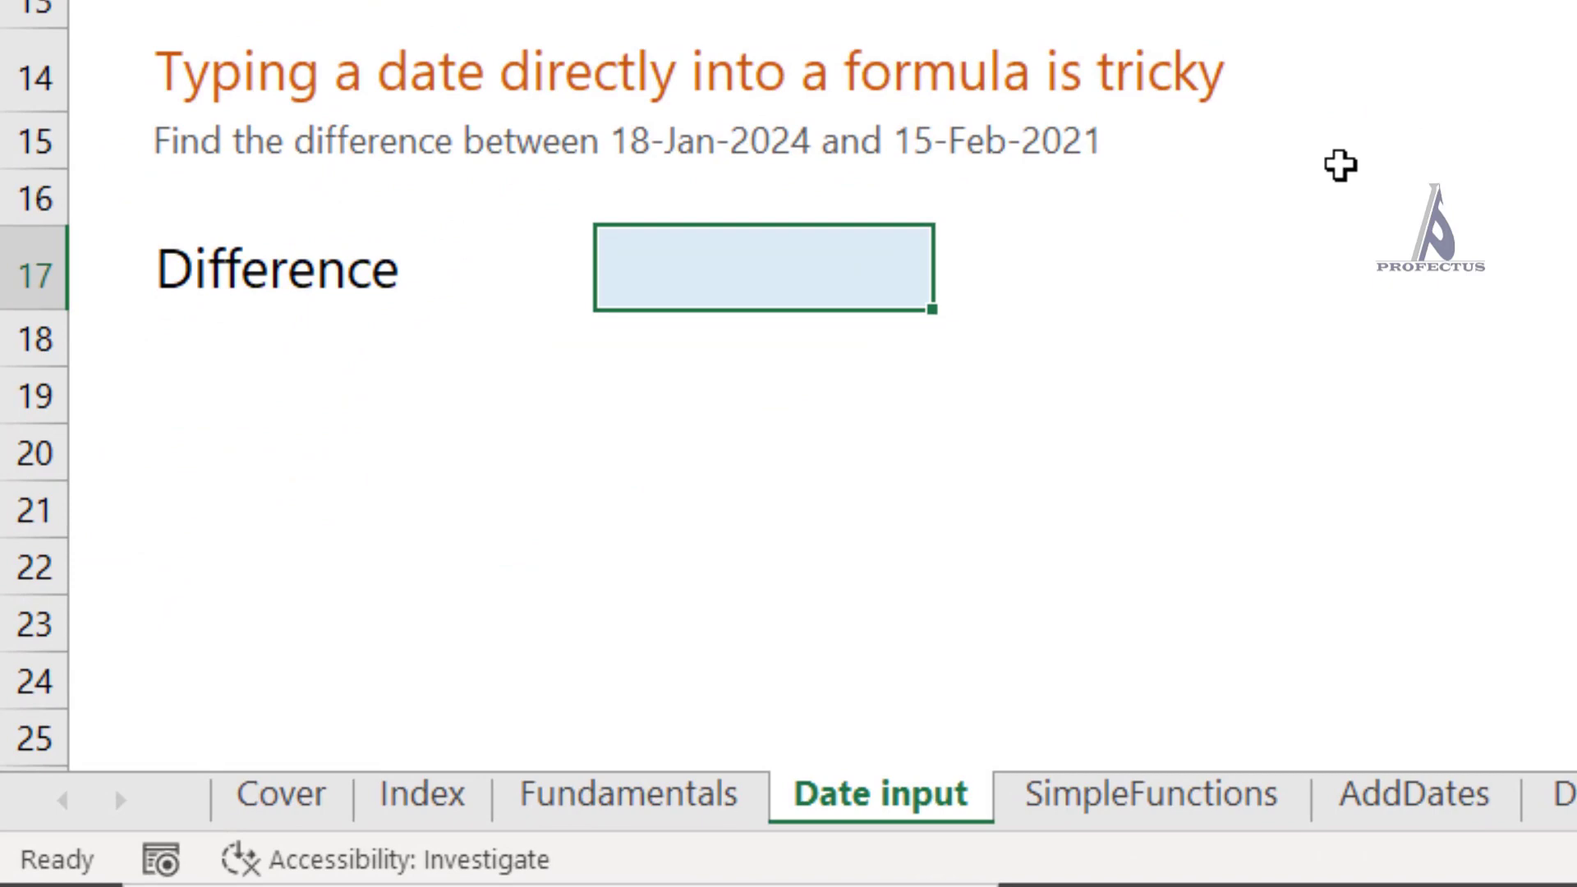
text(=()
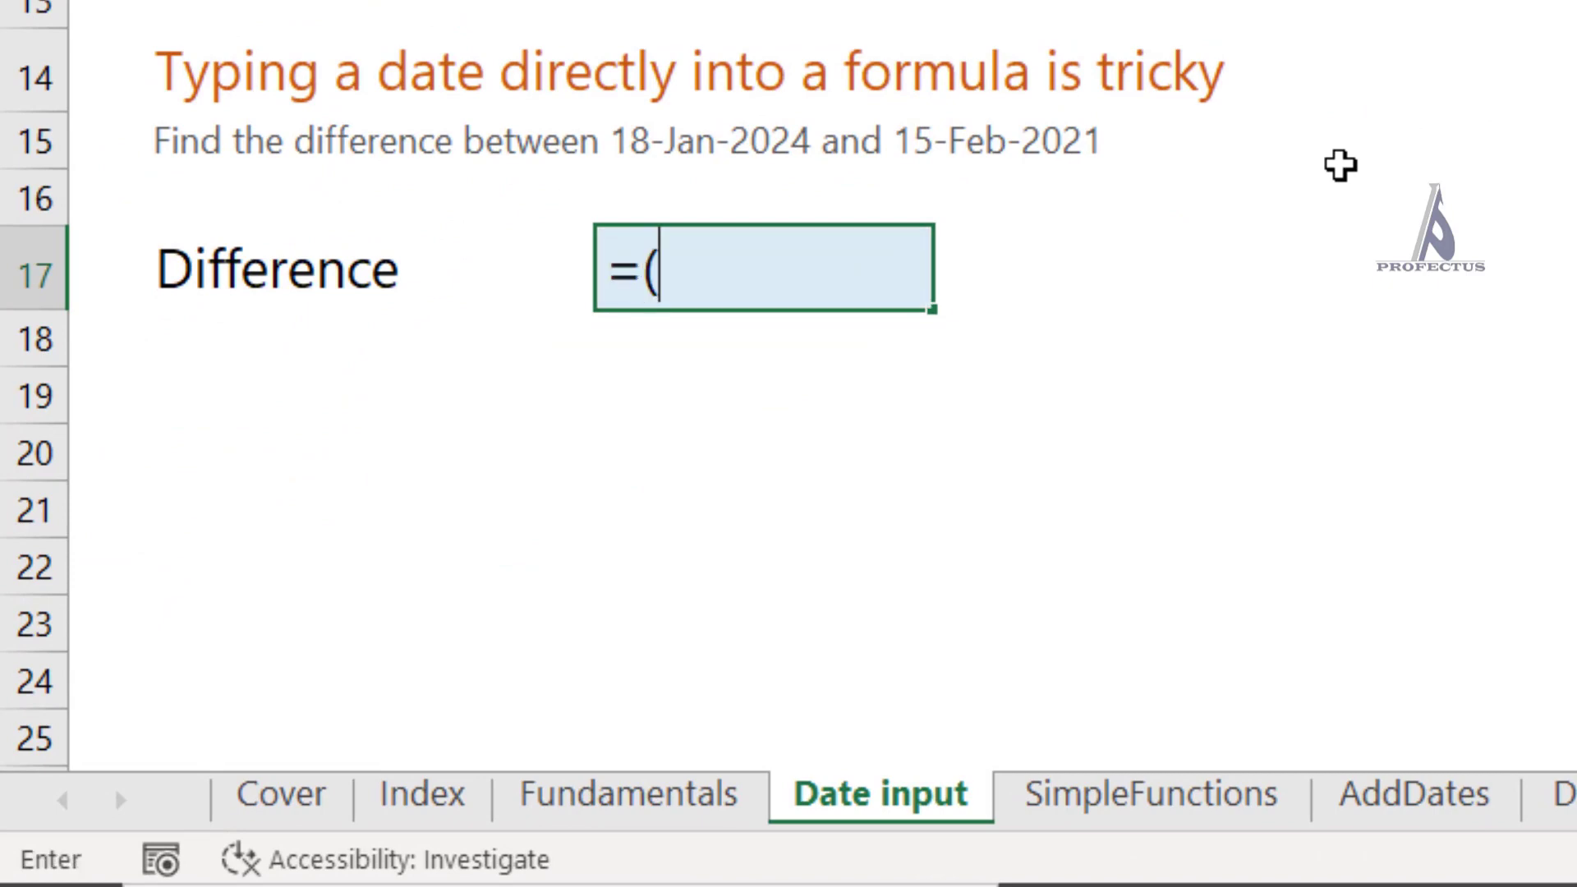
text(18-Jan-)
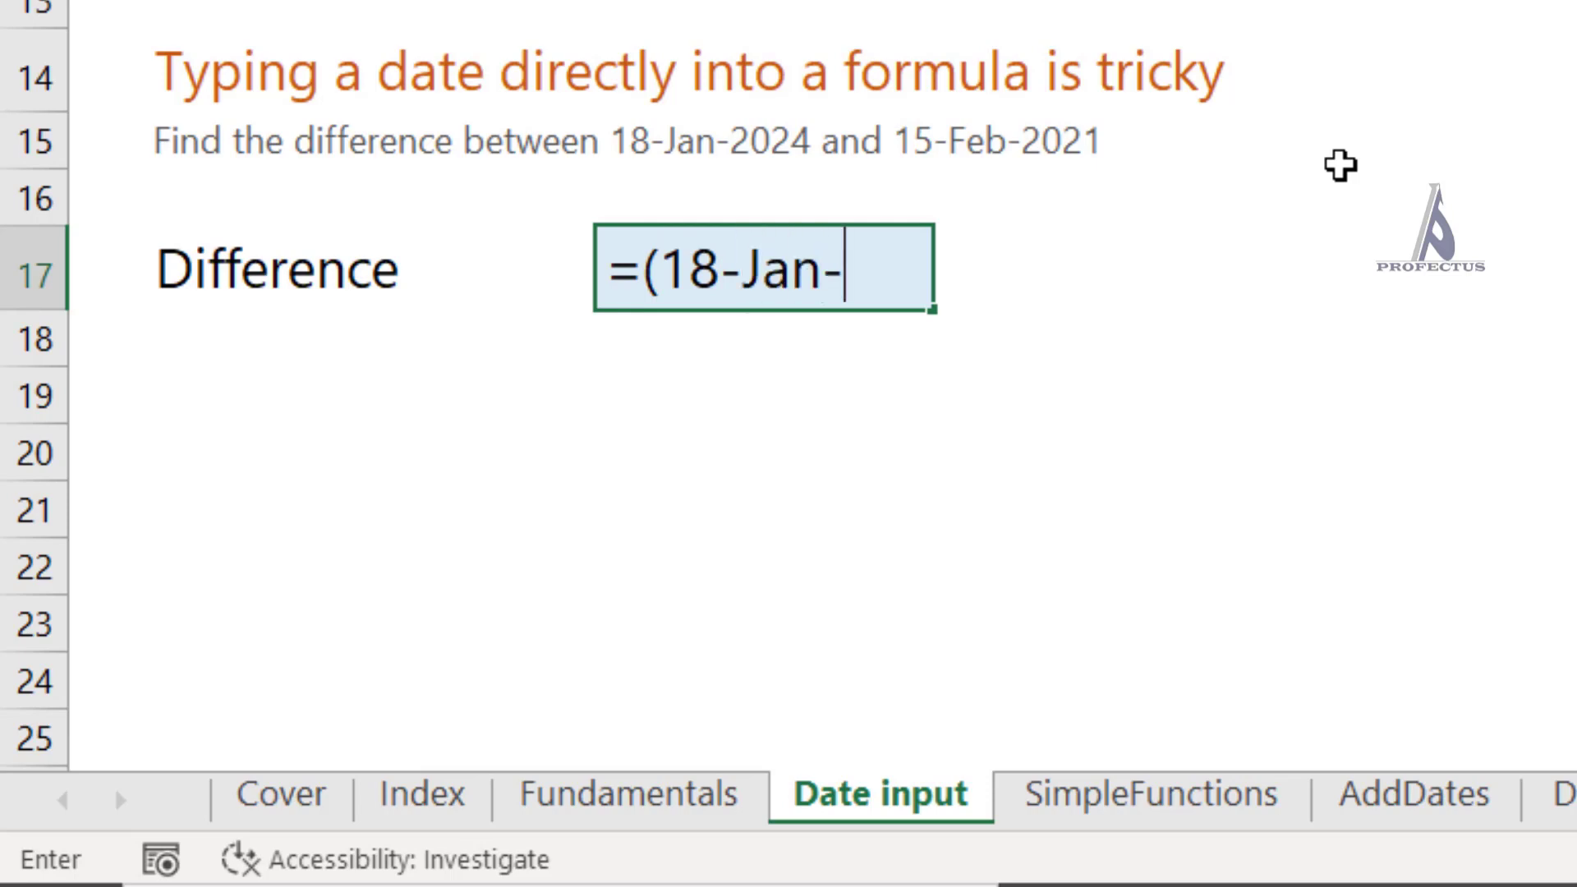
text(2024)-(15-Feb-20)
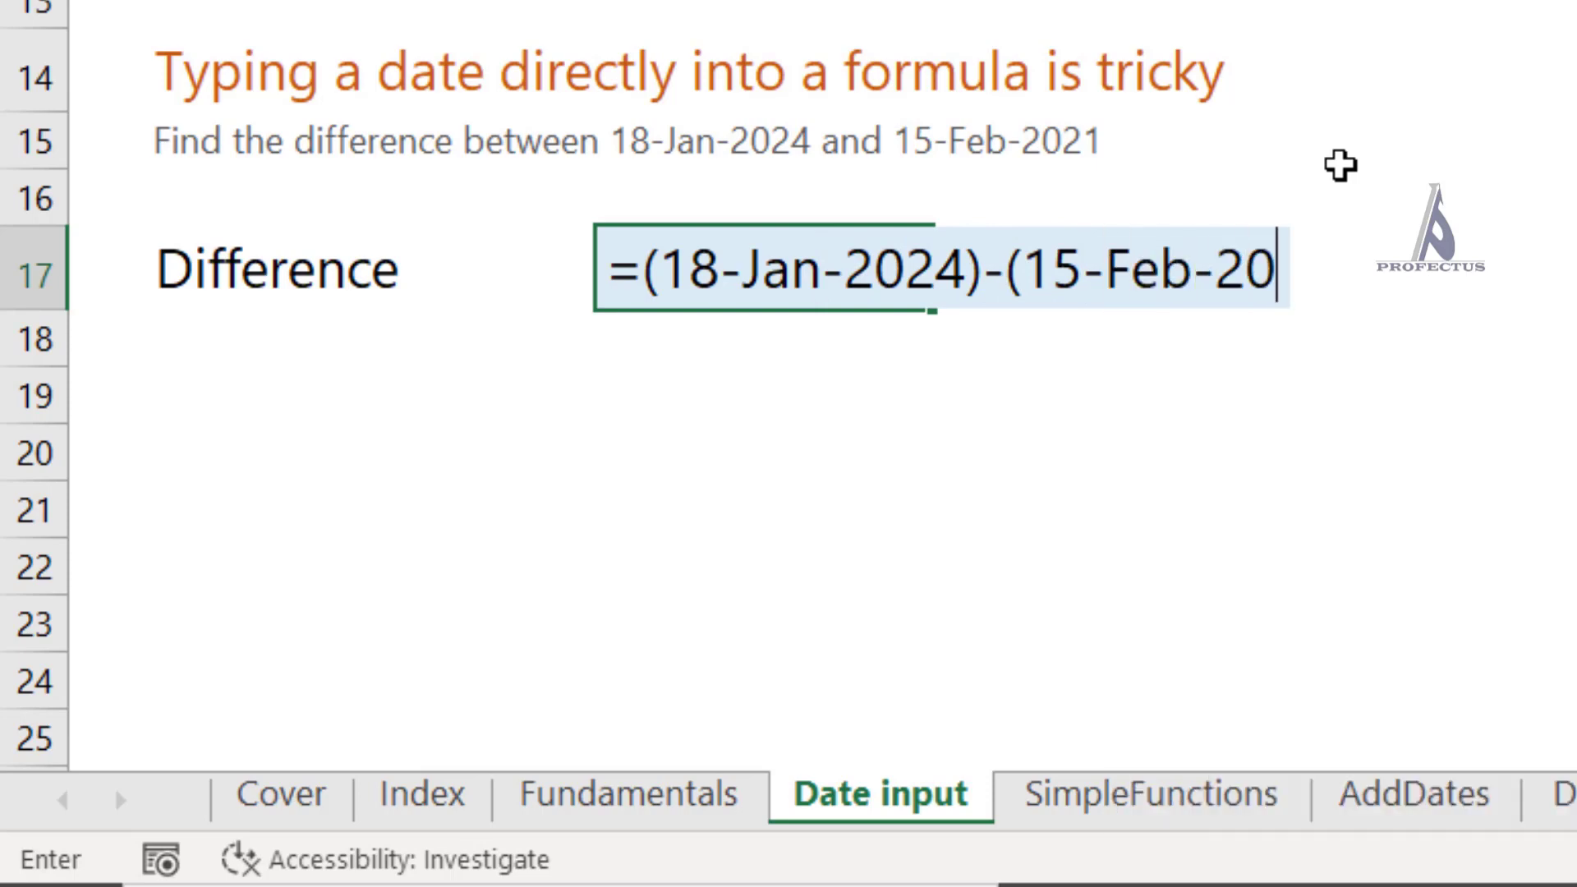
text(21))
key(Return)
key(Up)
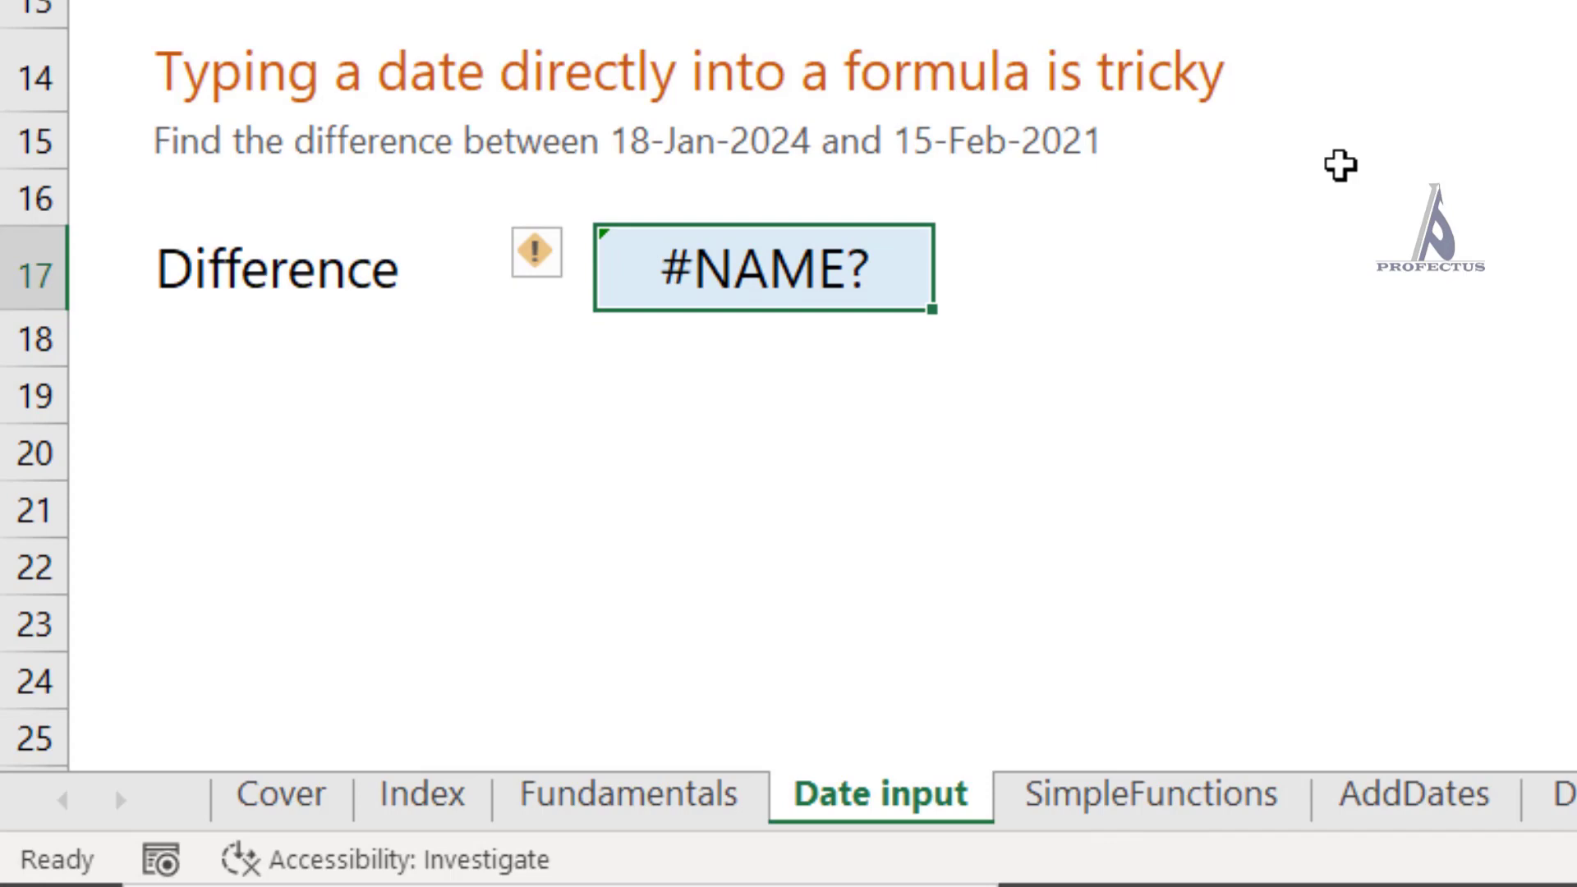
key(F2)
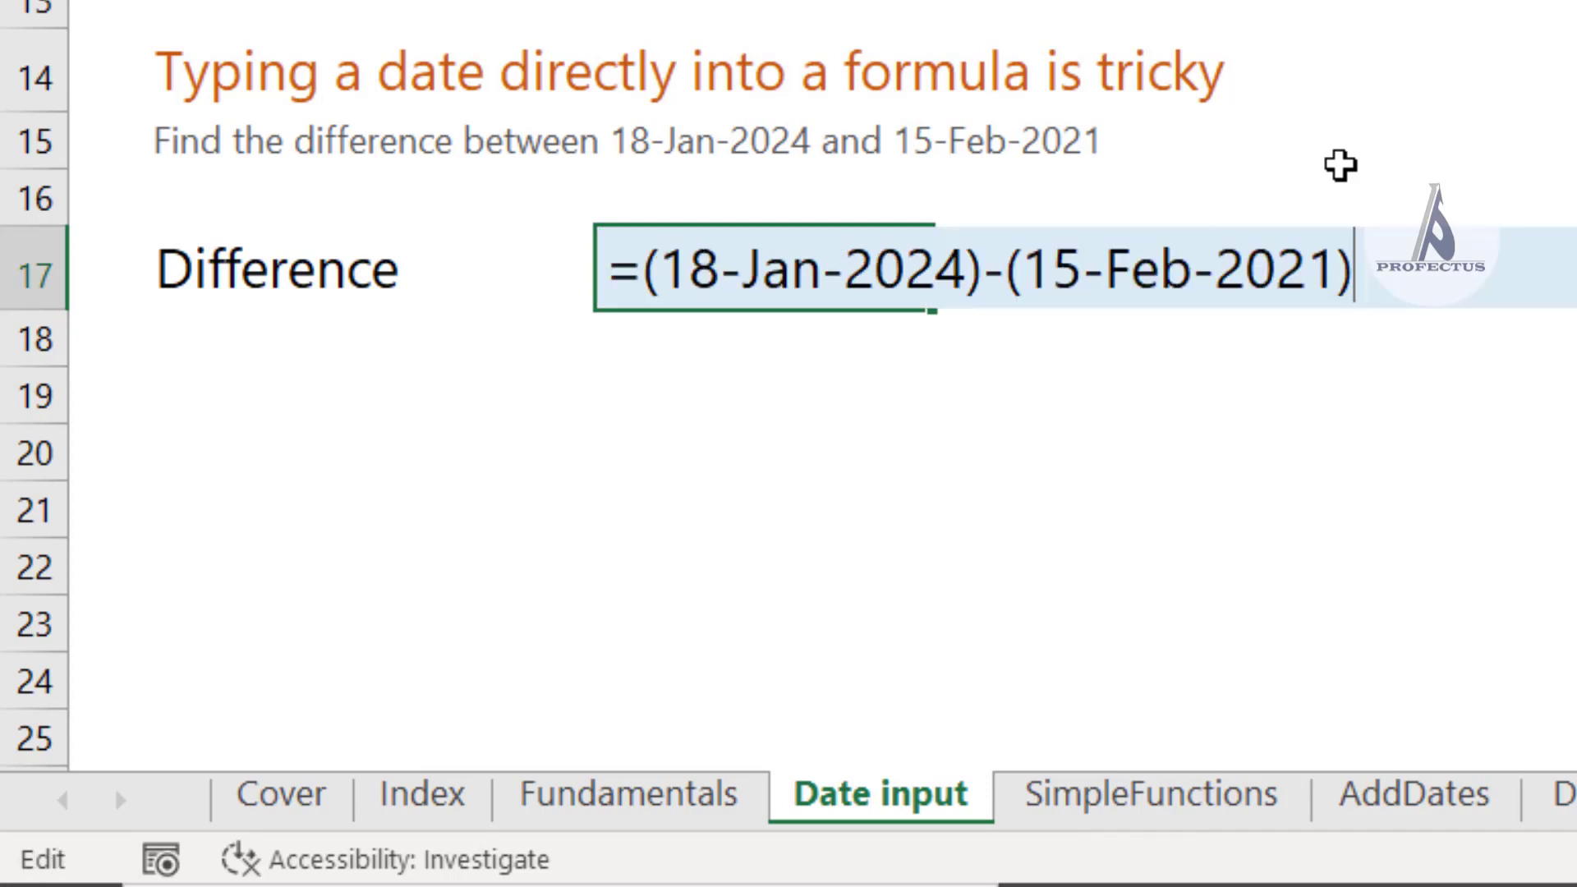
key(Escape)
Calculate the date difference in C17 with the formula =DATE(2024,01,18) - DATE(2021,02,15)
text(=)
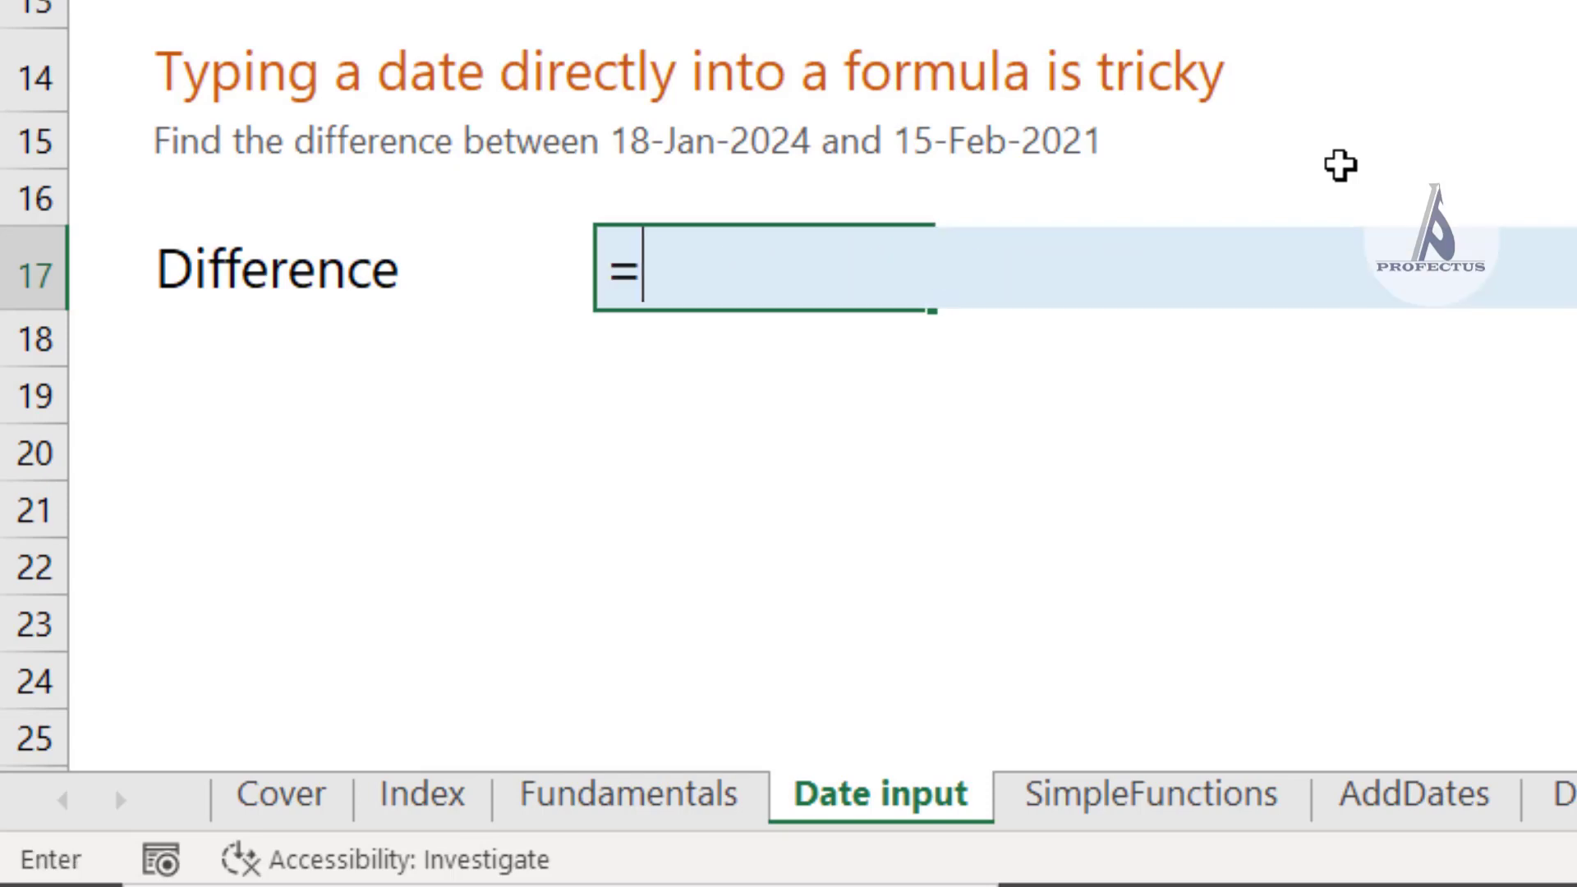
text(Date)
key(Tab)
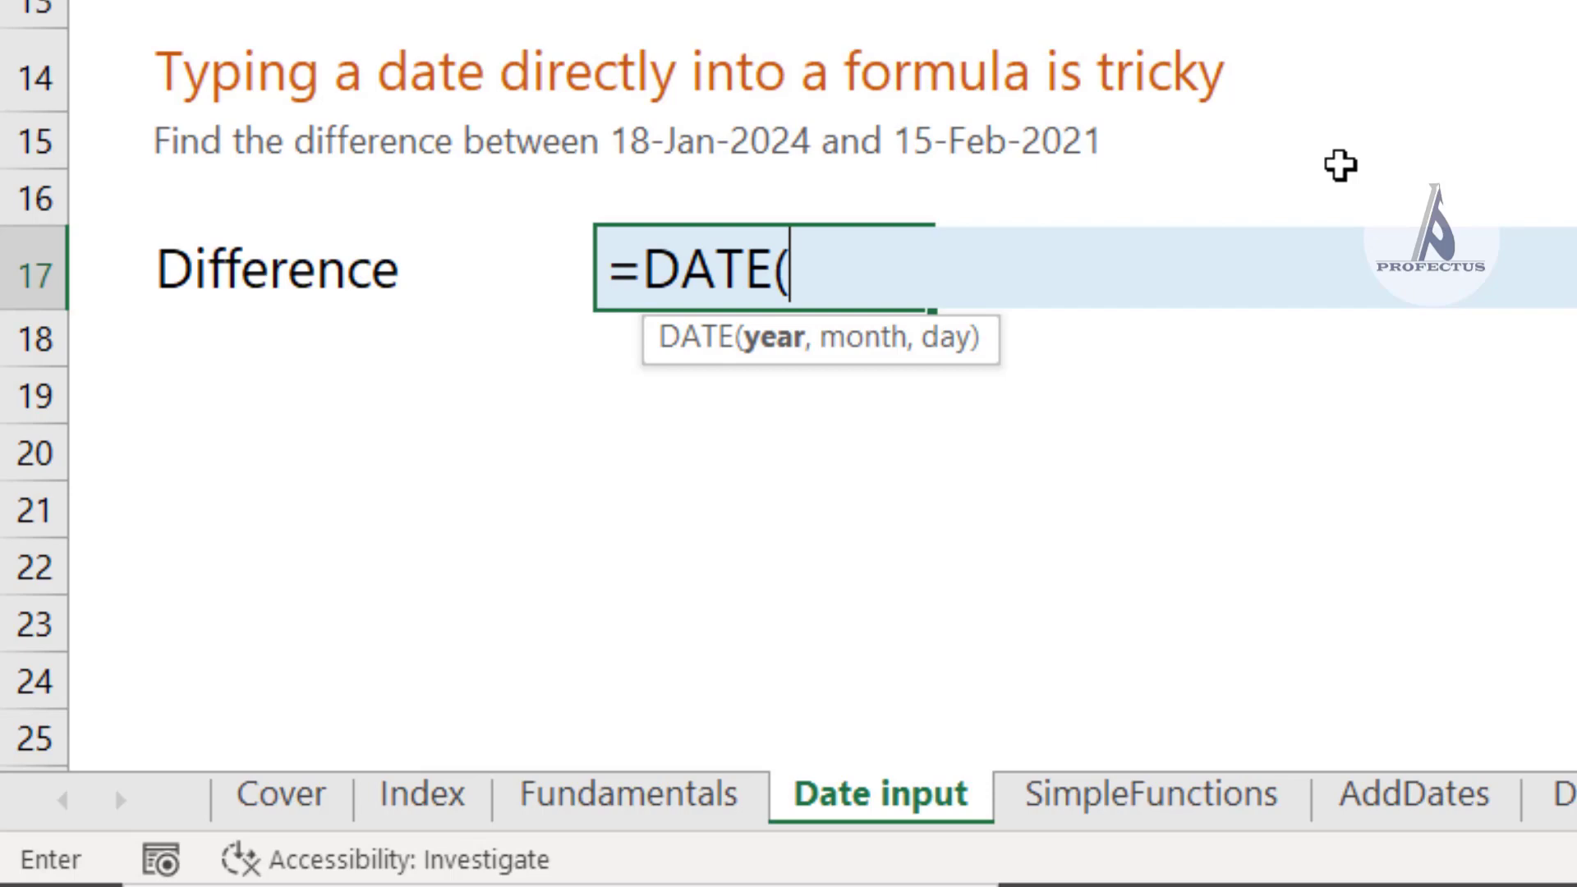
text(2024)
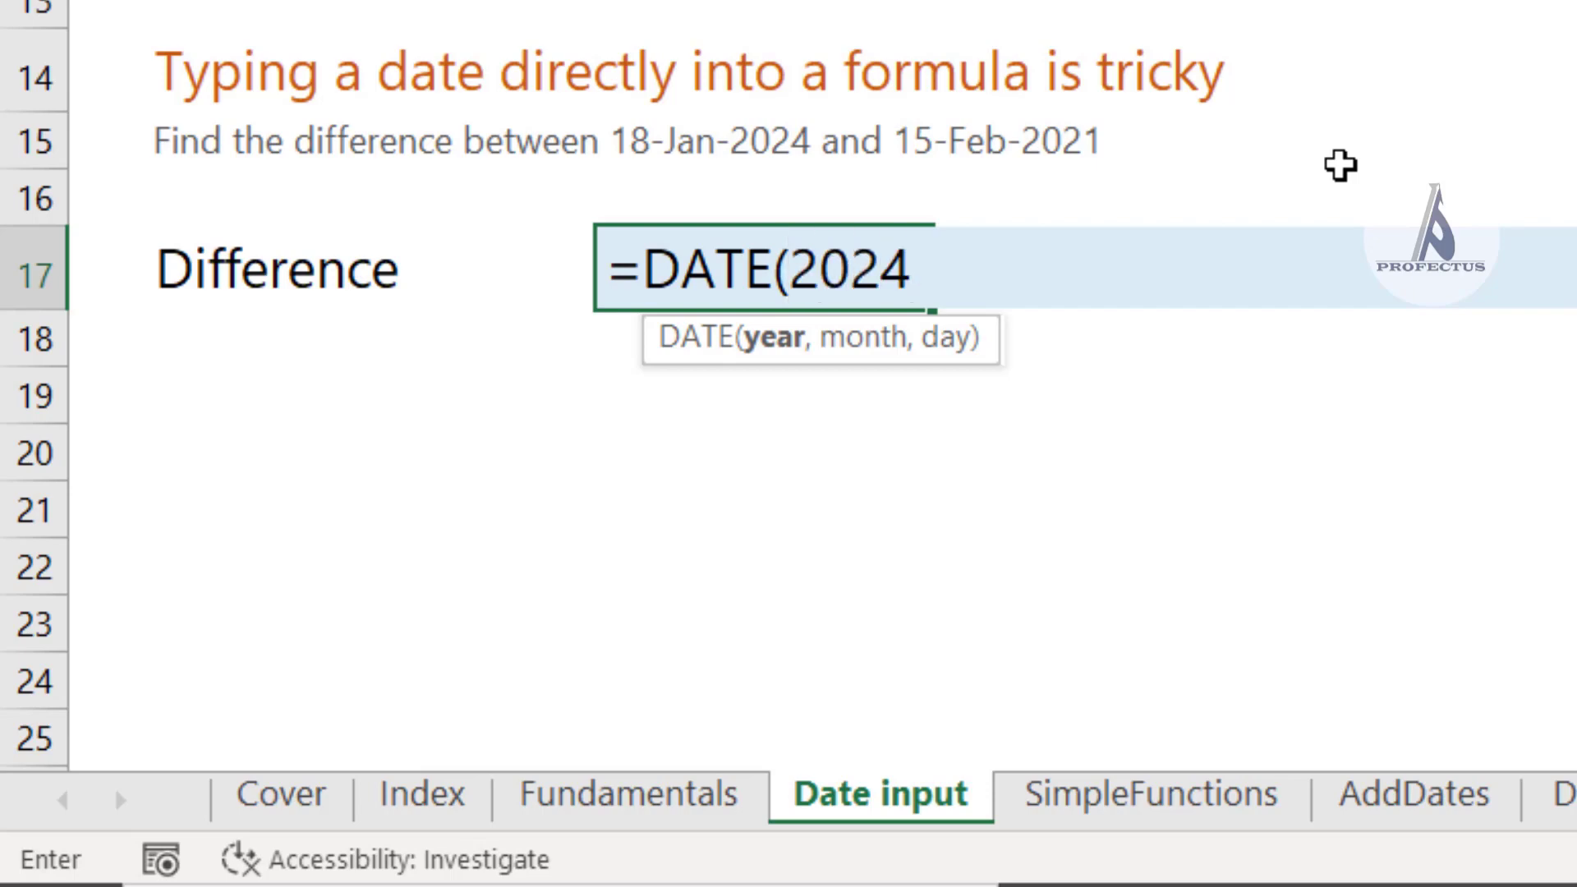
text(,)
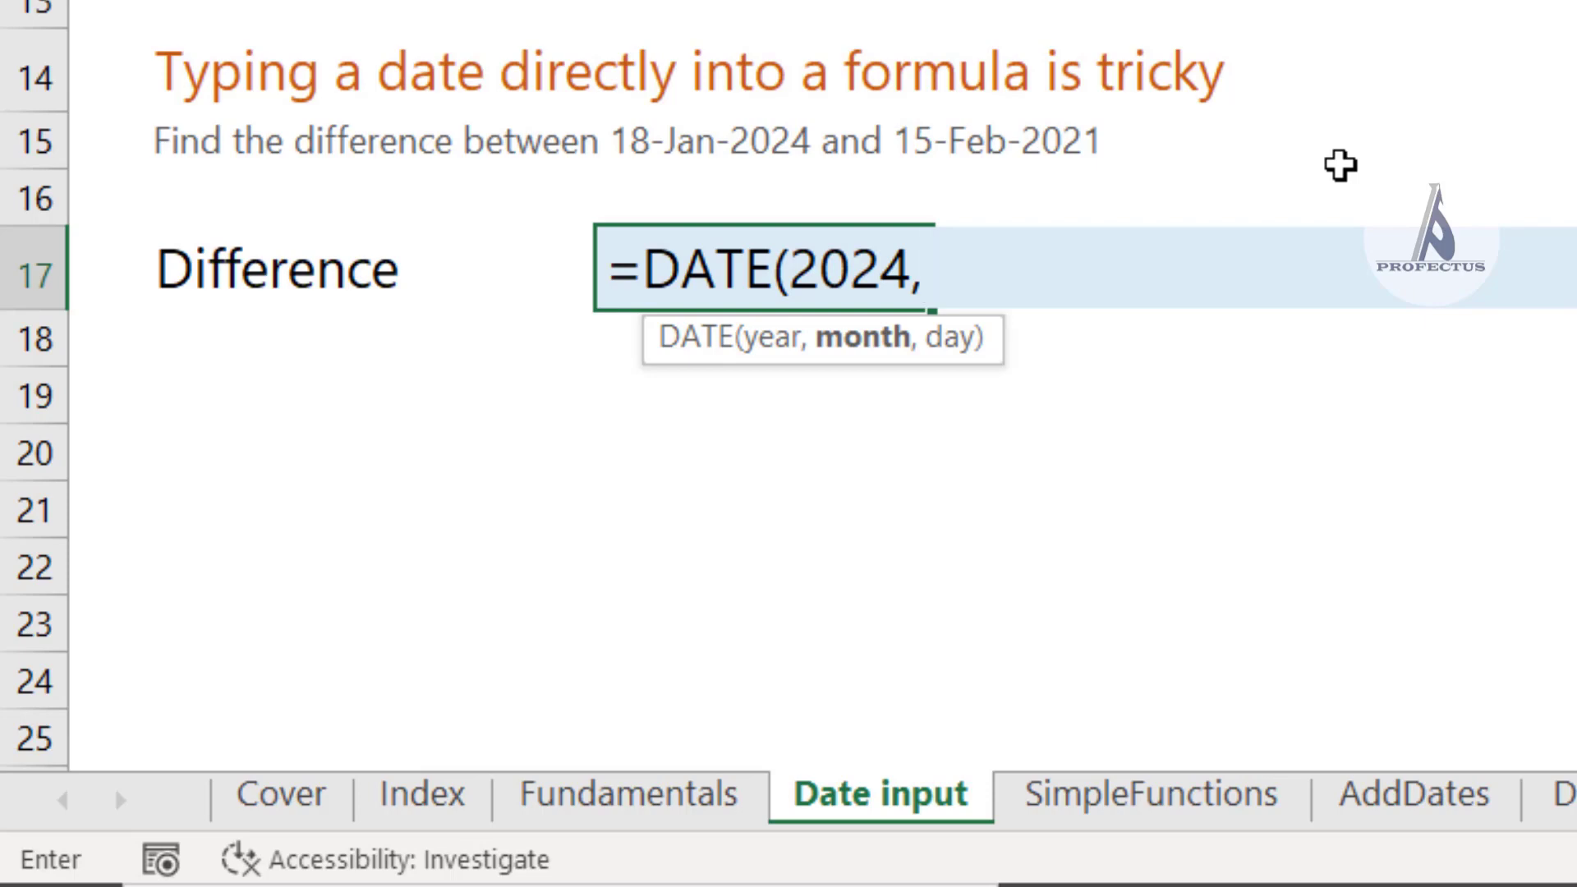
text(01,)
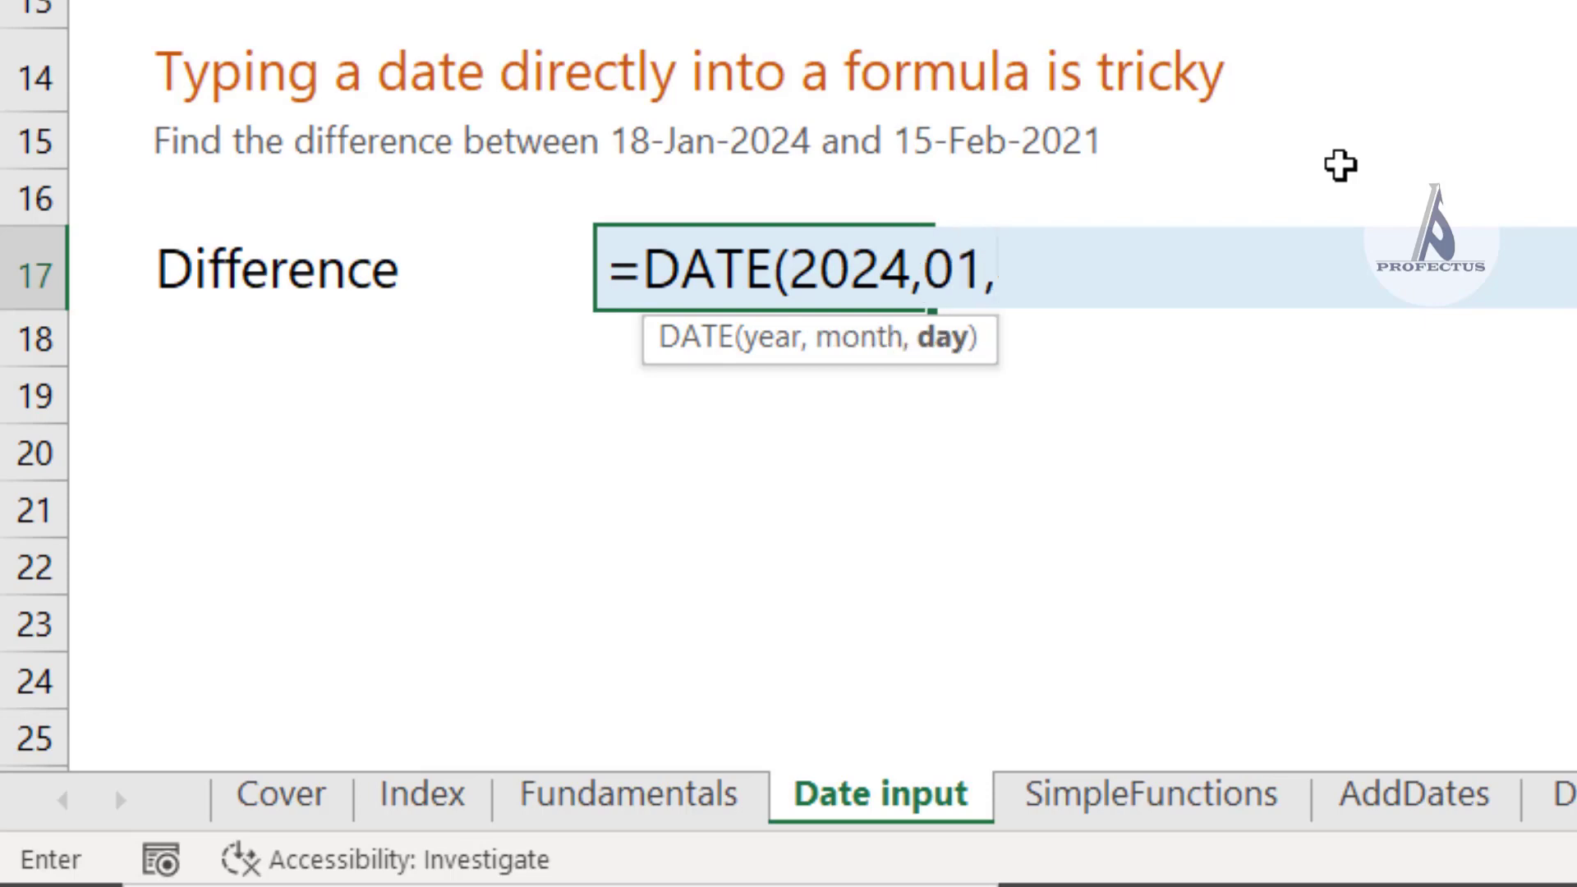
text(18))
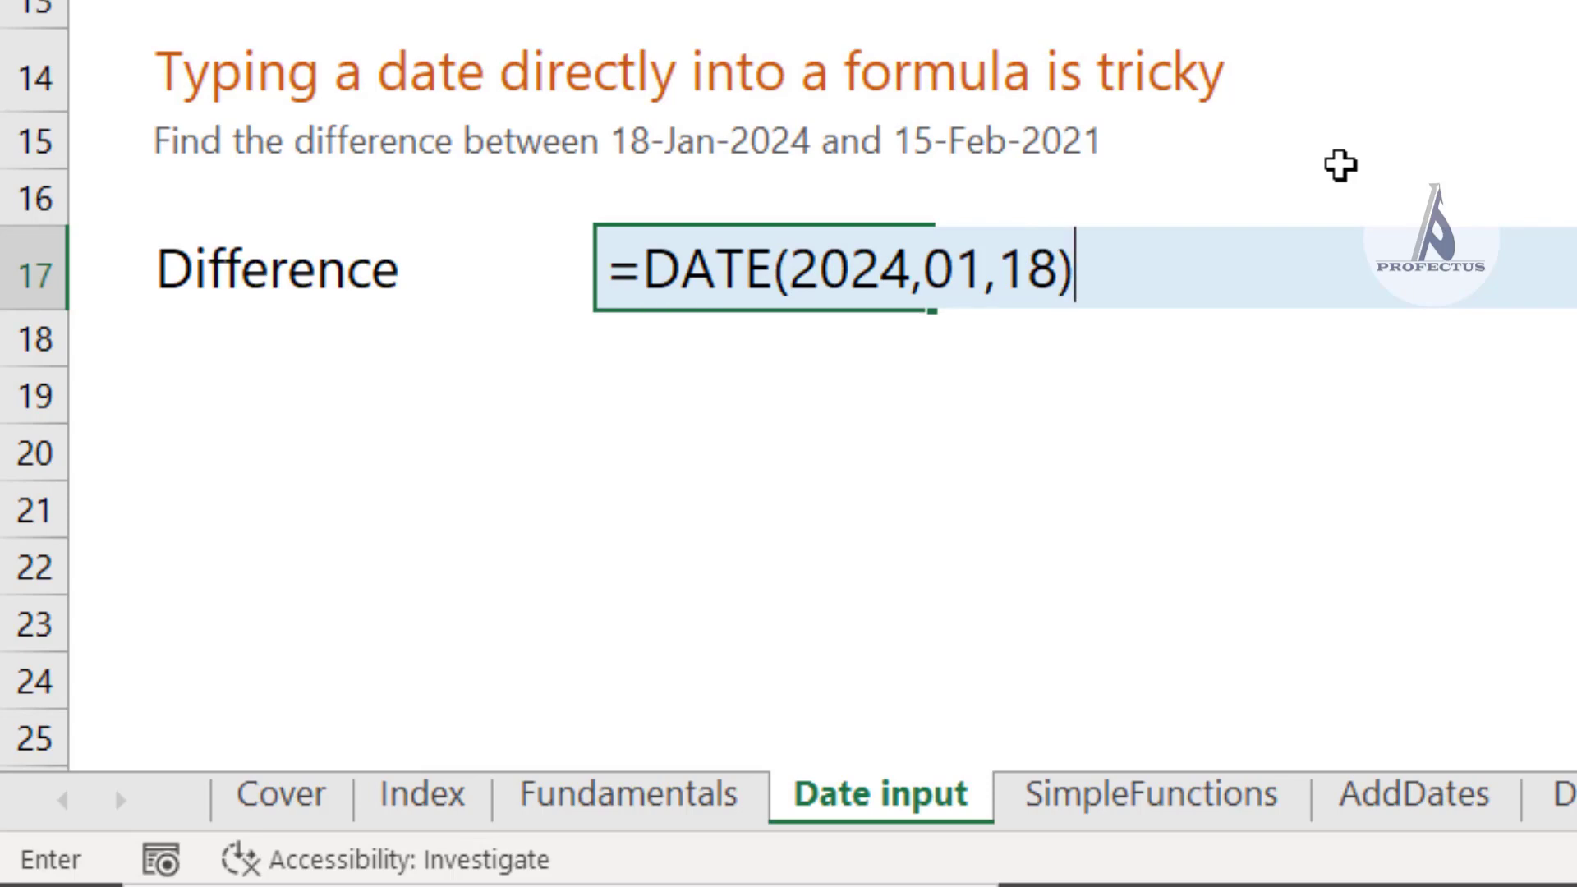
text( - D)
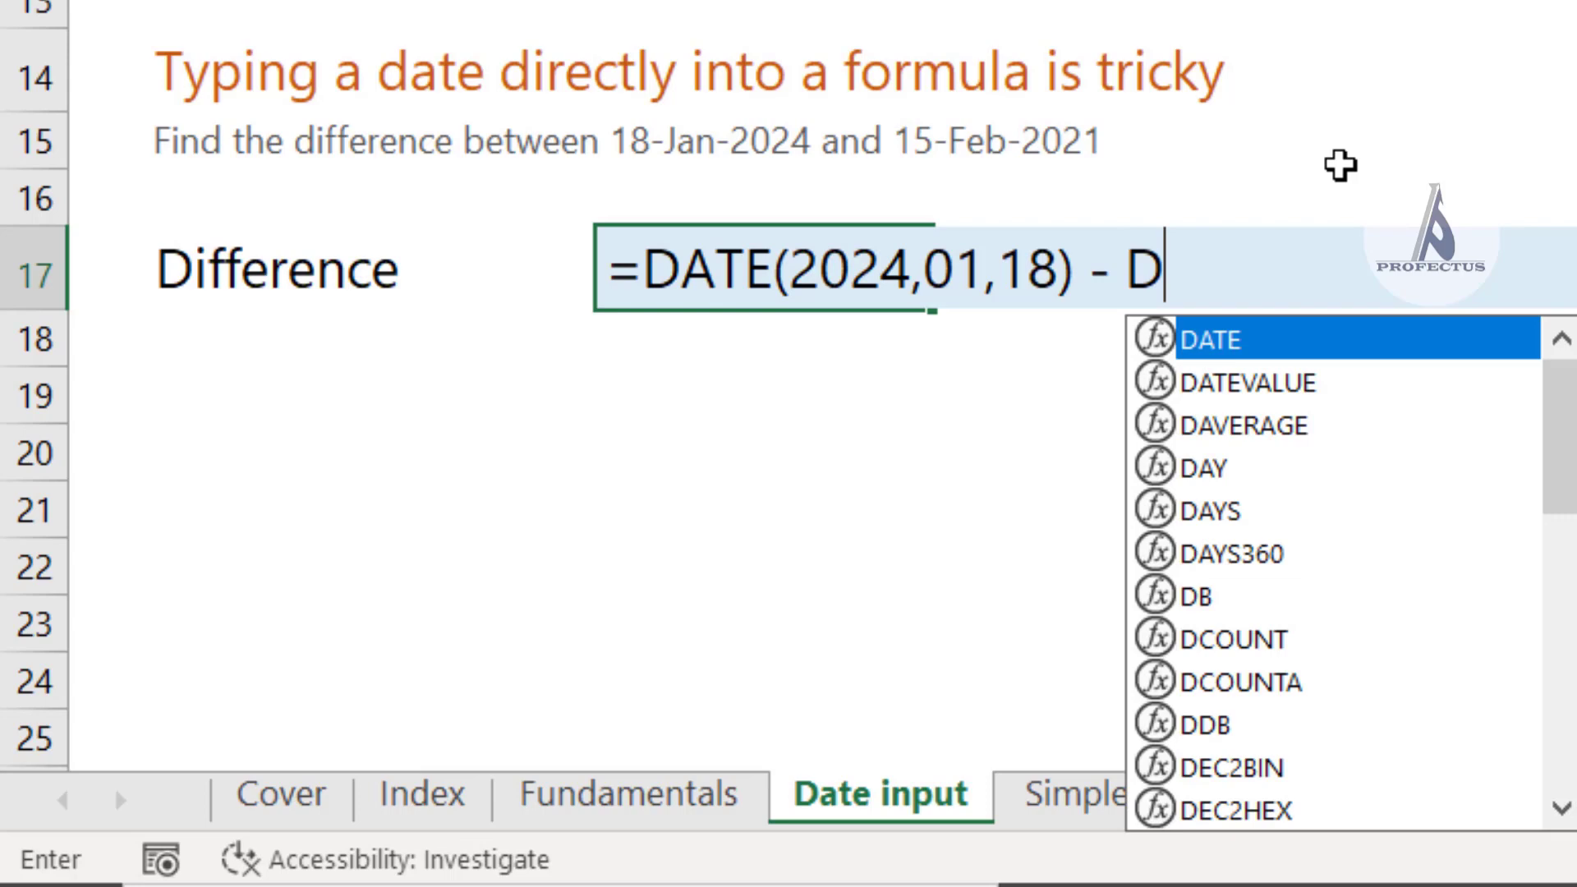
text(ate)
key(Tab)
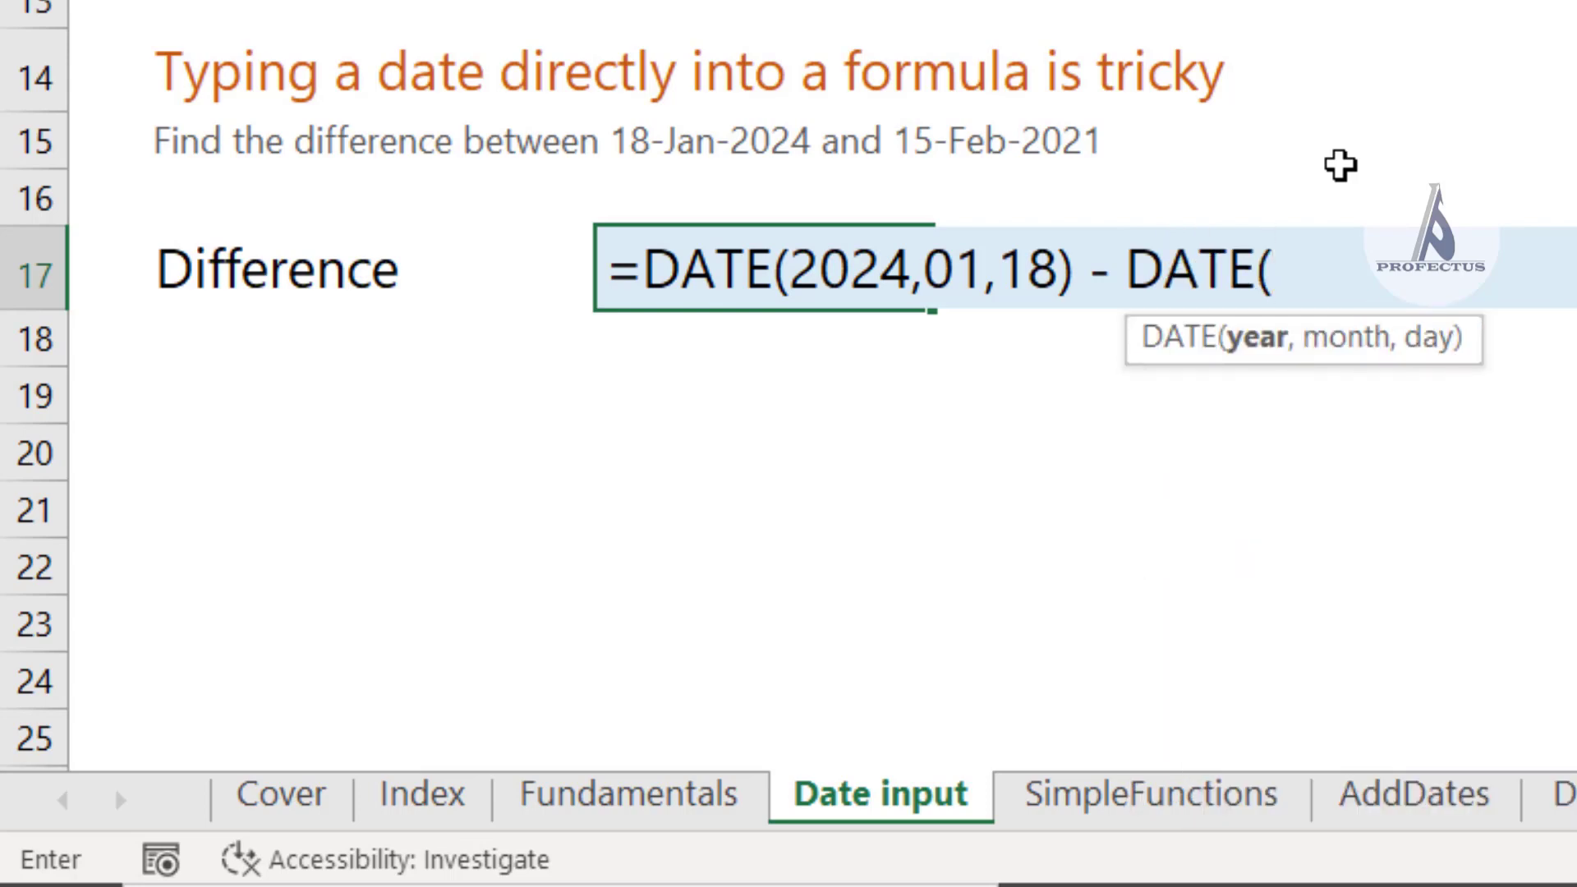
text(2021)
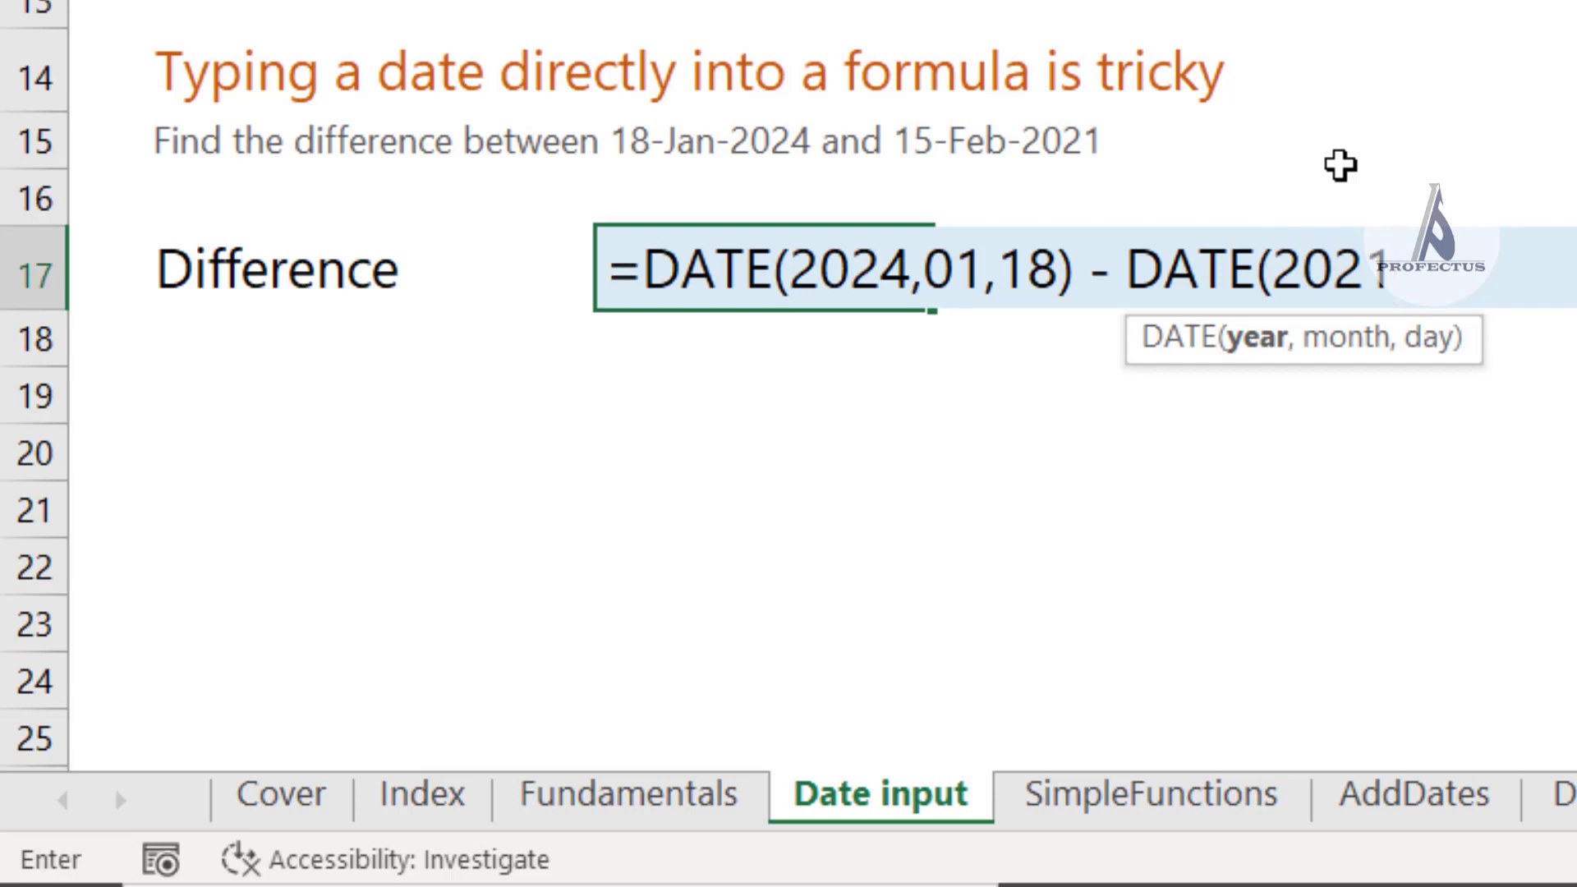
text(,02)
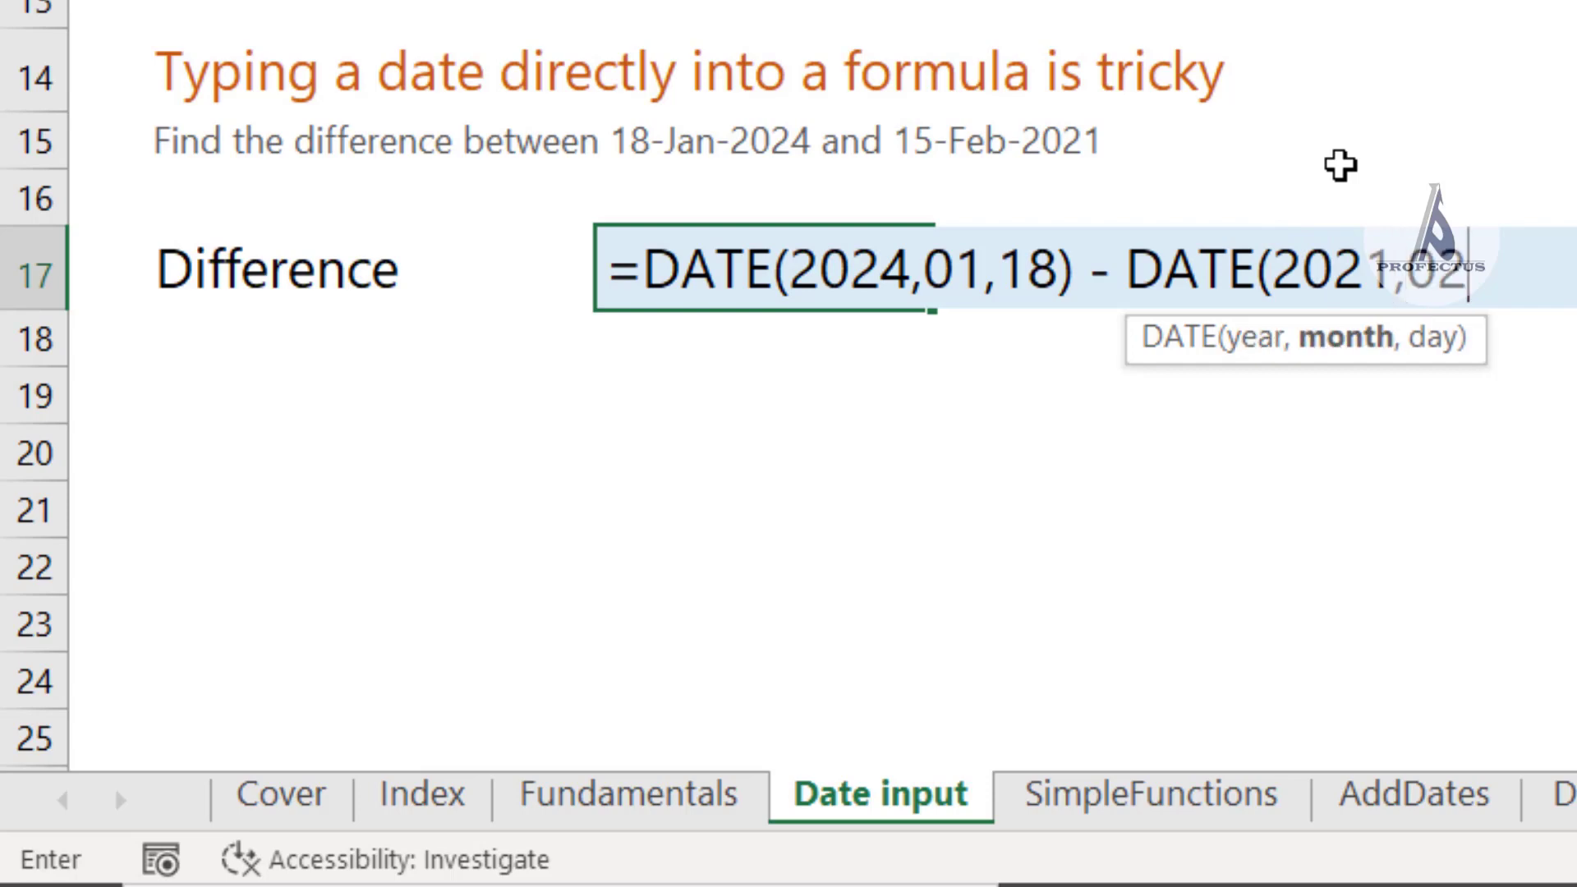
text(,15))
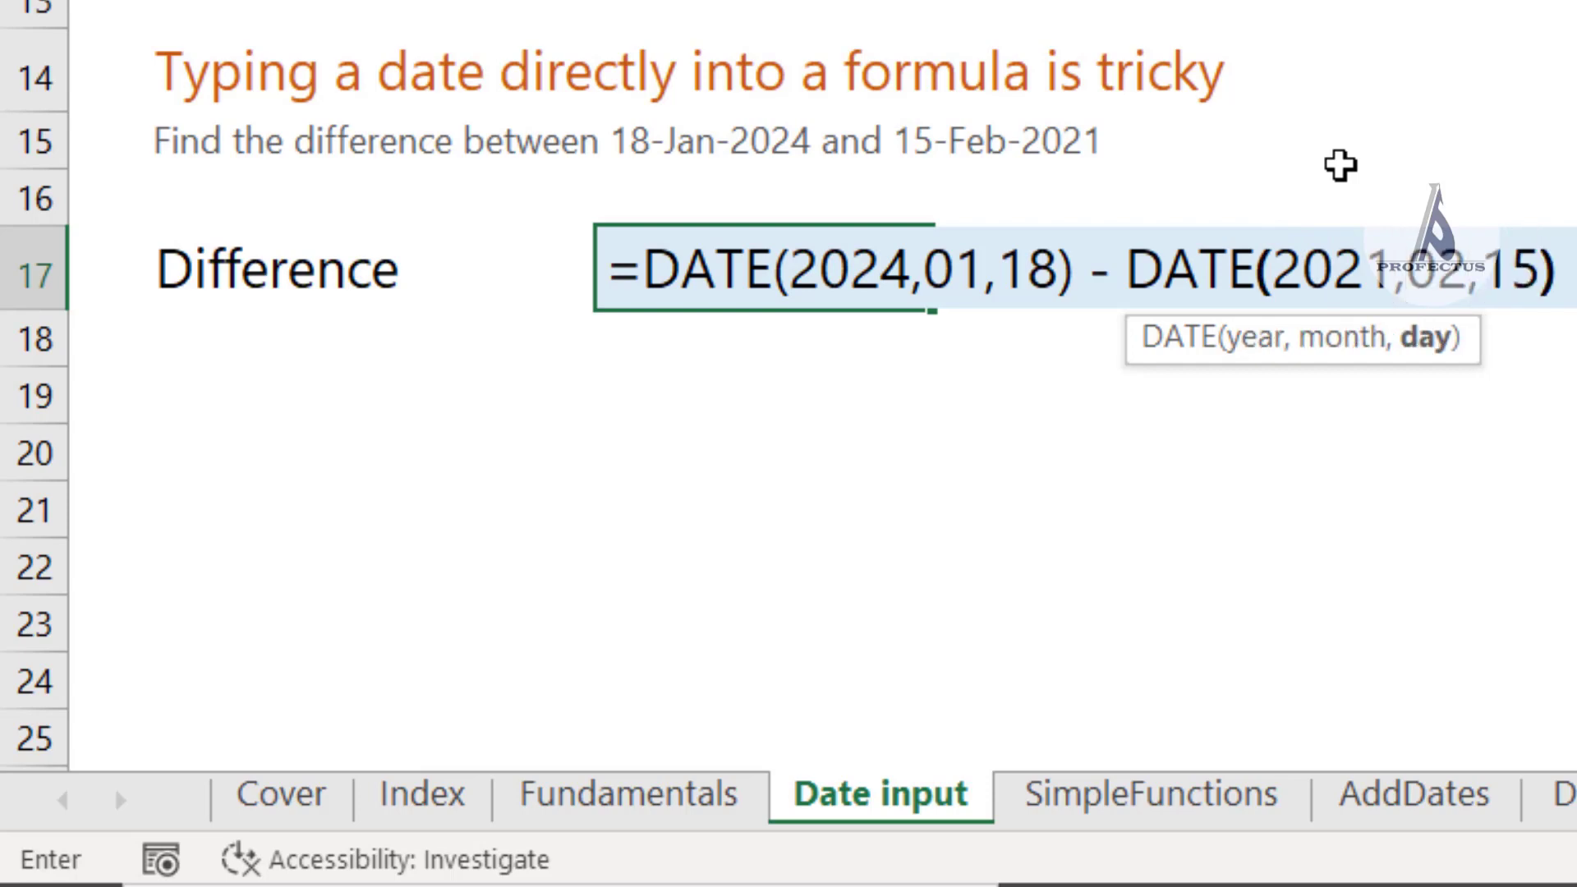
key(Return)
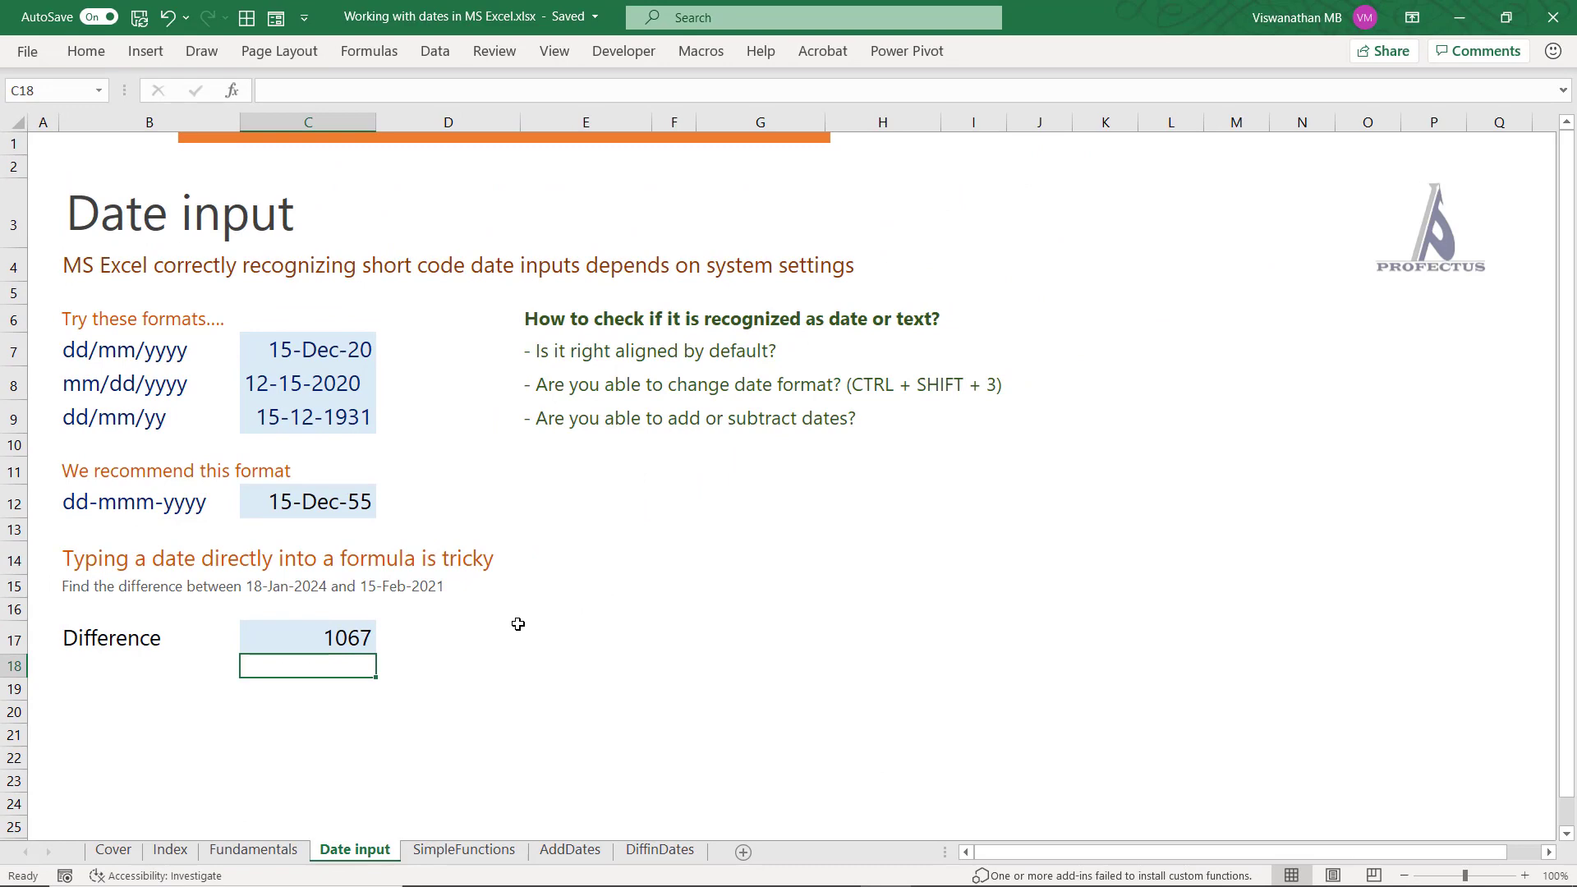
On the SimpleFunctions sheet, return today's date in D8 with the formula =TODAY()
key(ctrl+Page_Down)
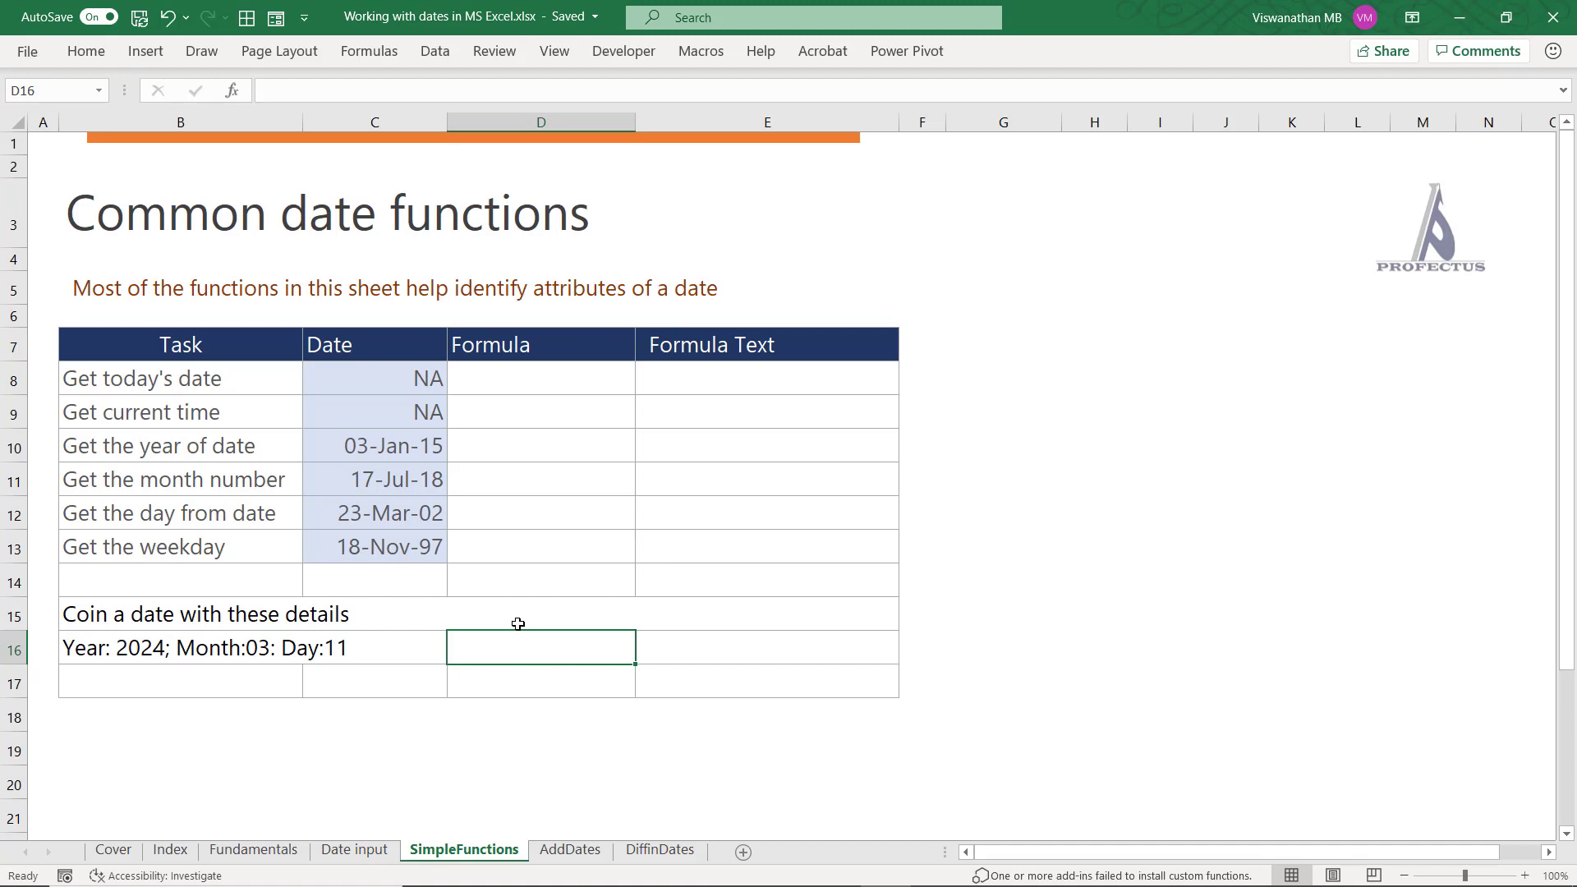
click(562, 388)
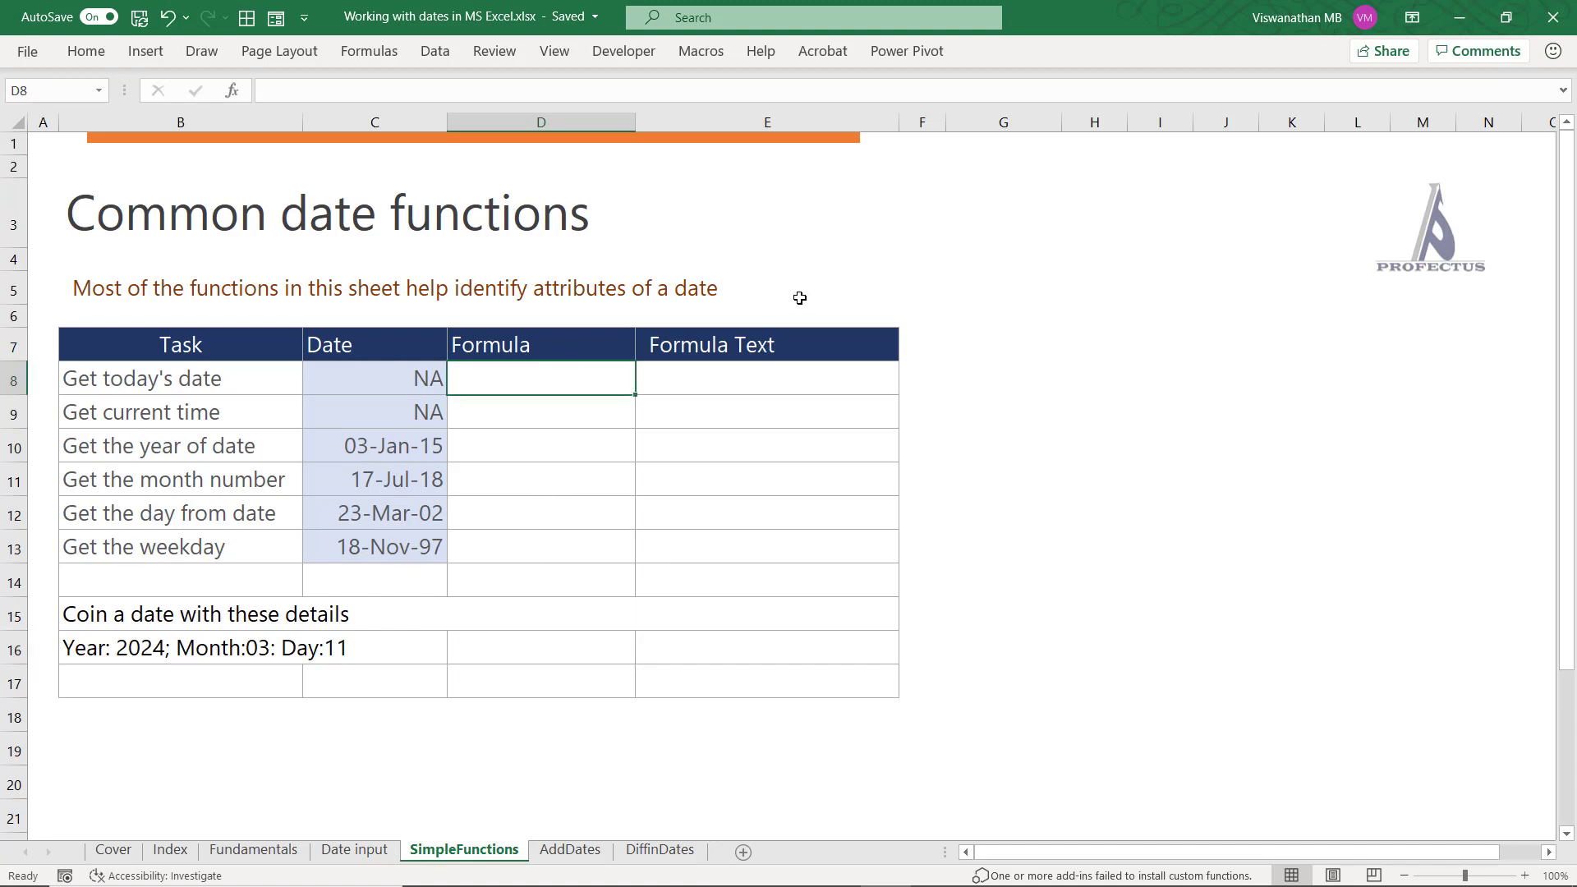
text(=tod)
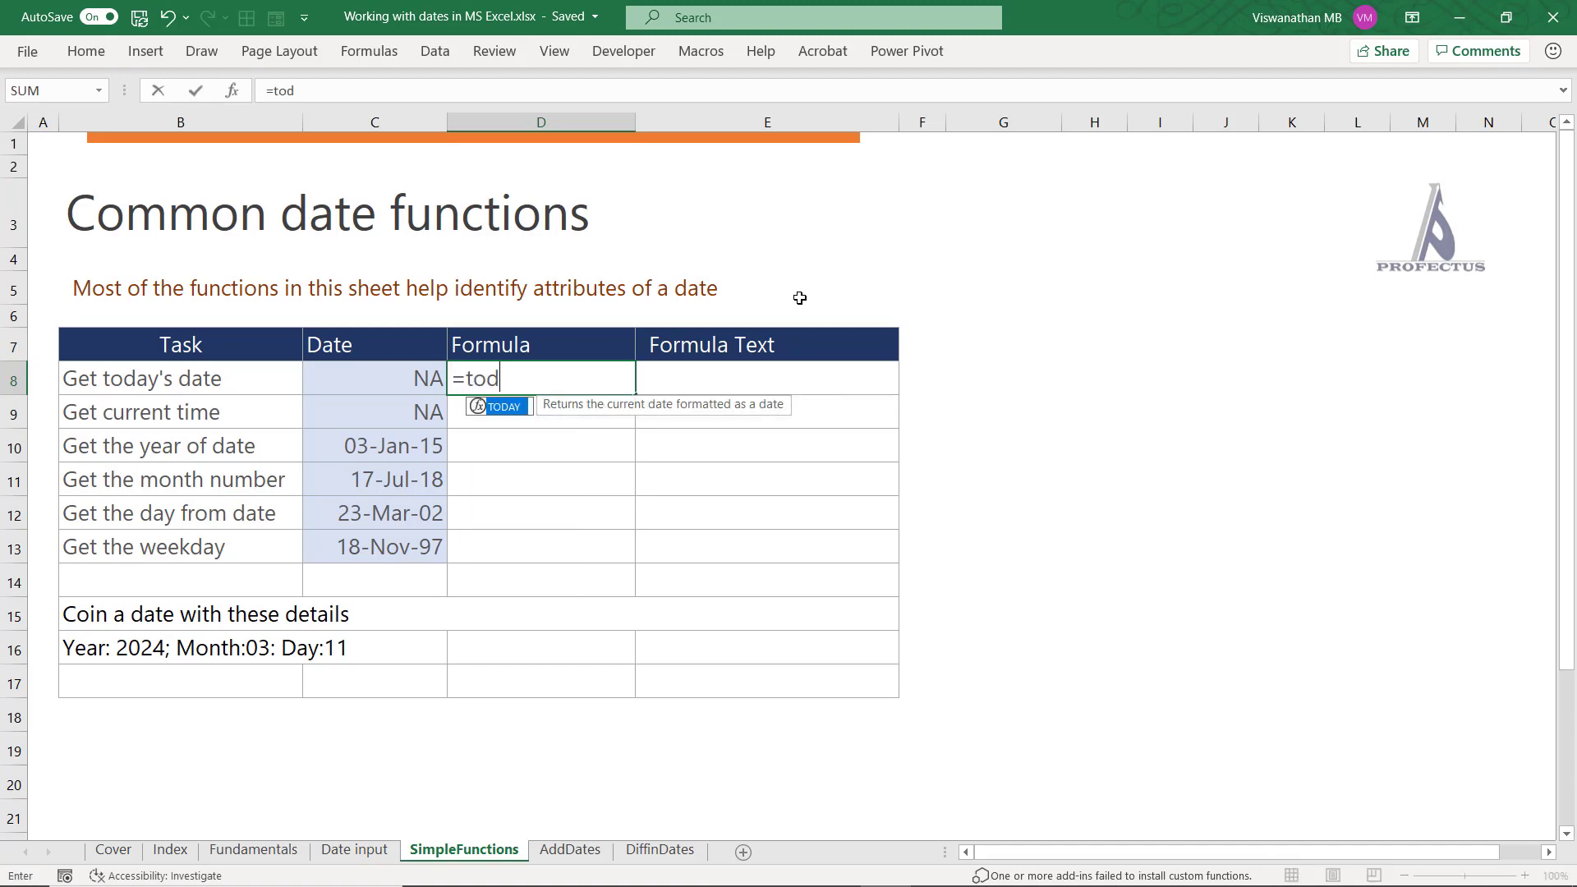
text(a)
key(Tab)
text())
key(Return)
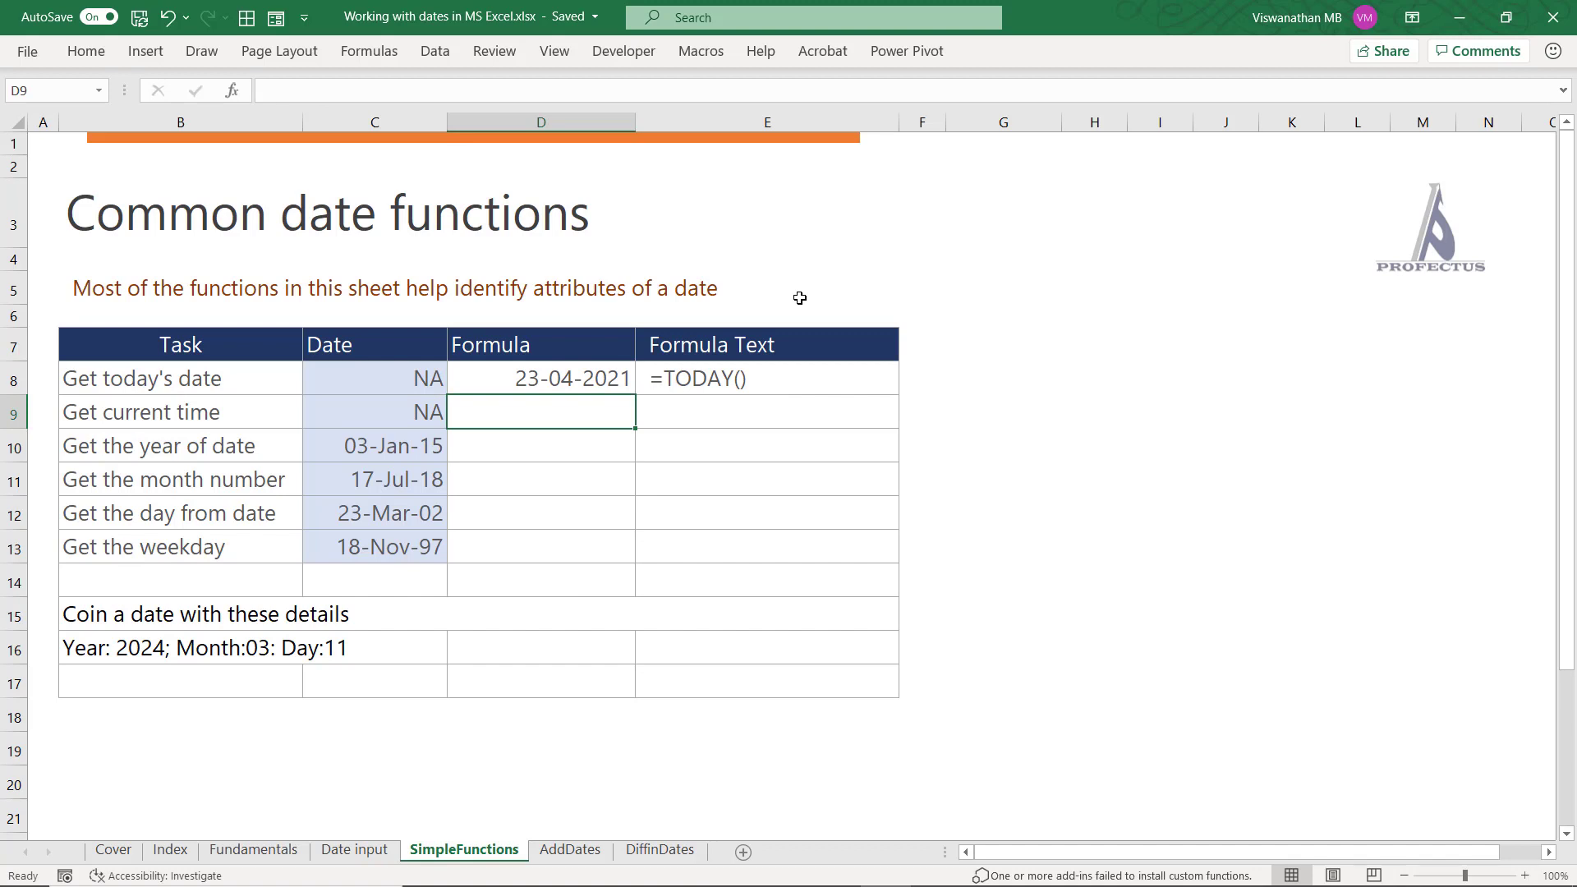
Return the current date and time in D9 with the formula =NOW()
text(=)
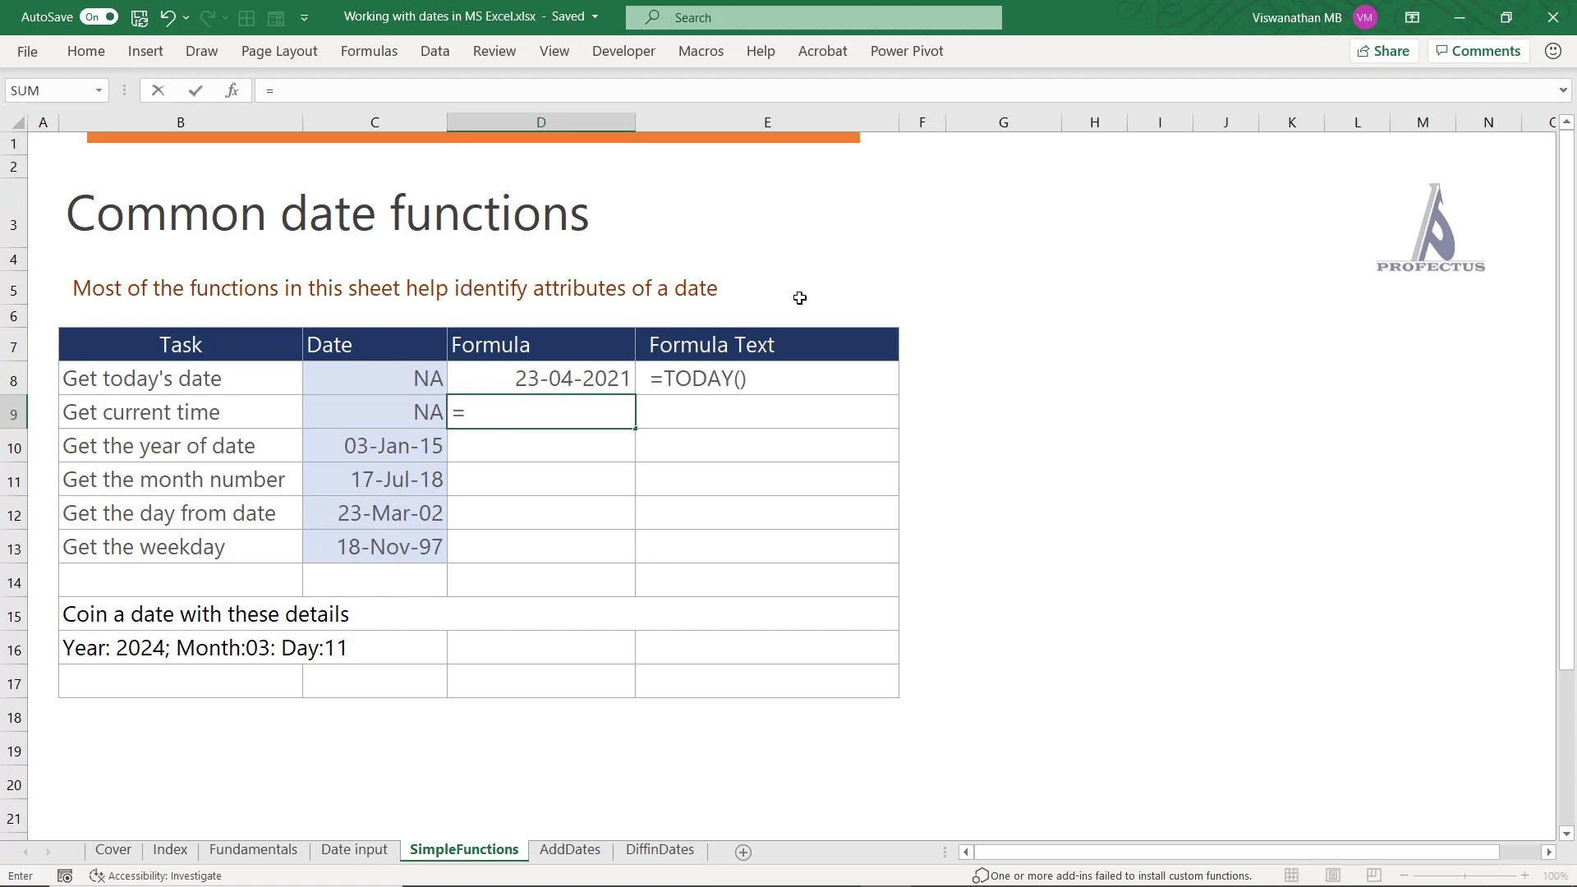
text(now())
key(Return)
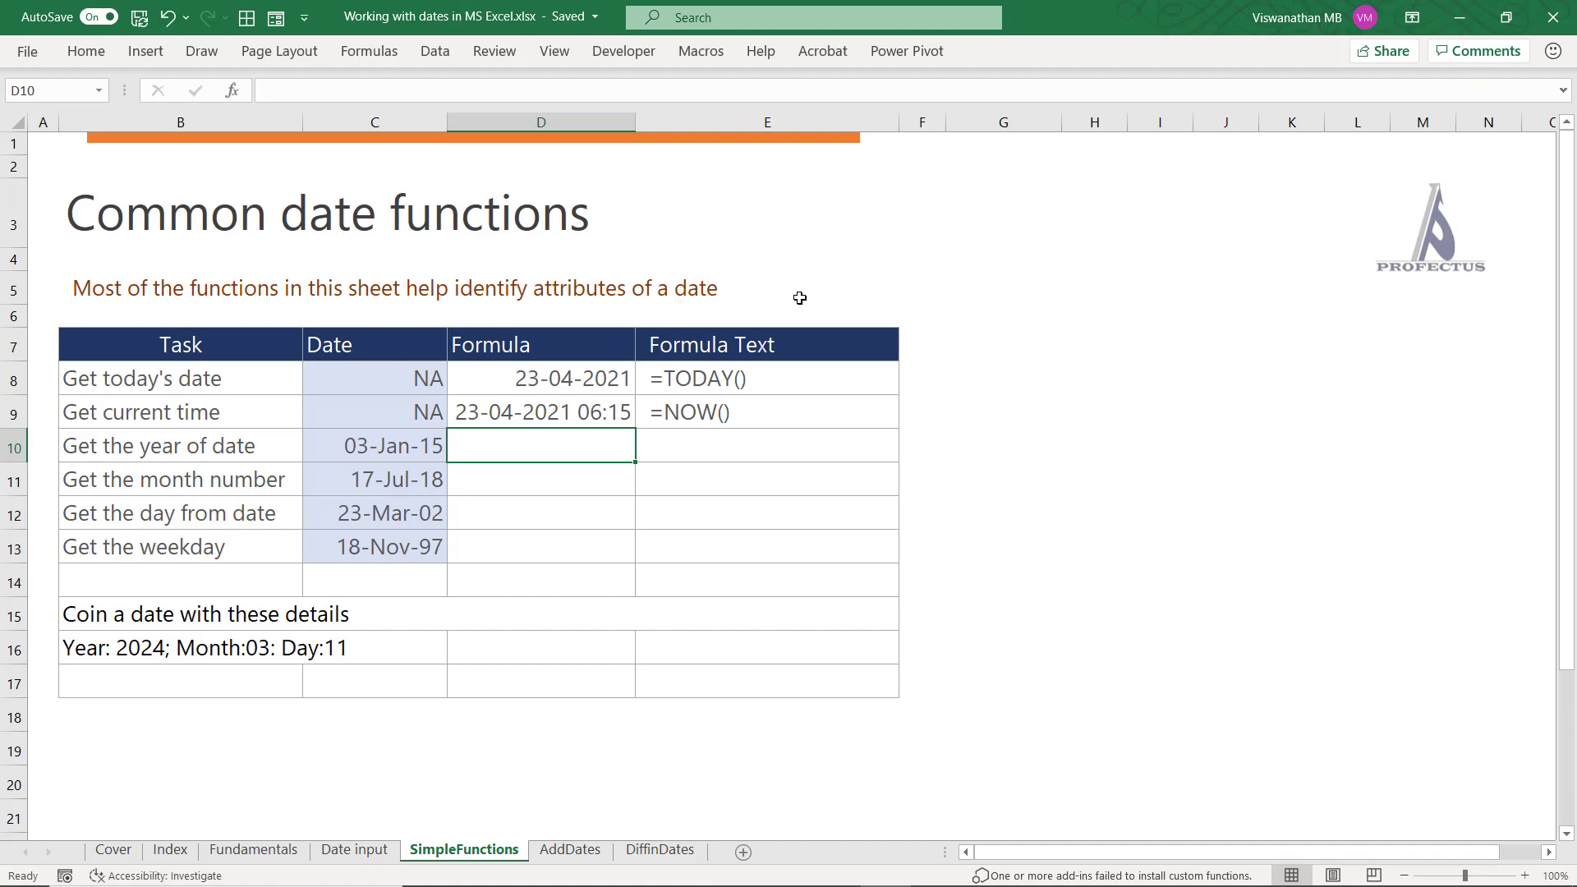
Extract the year of the date in C10 into D10 with =YEAR(C10)
text(=Year)
key(Tab)
text(C10))
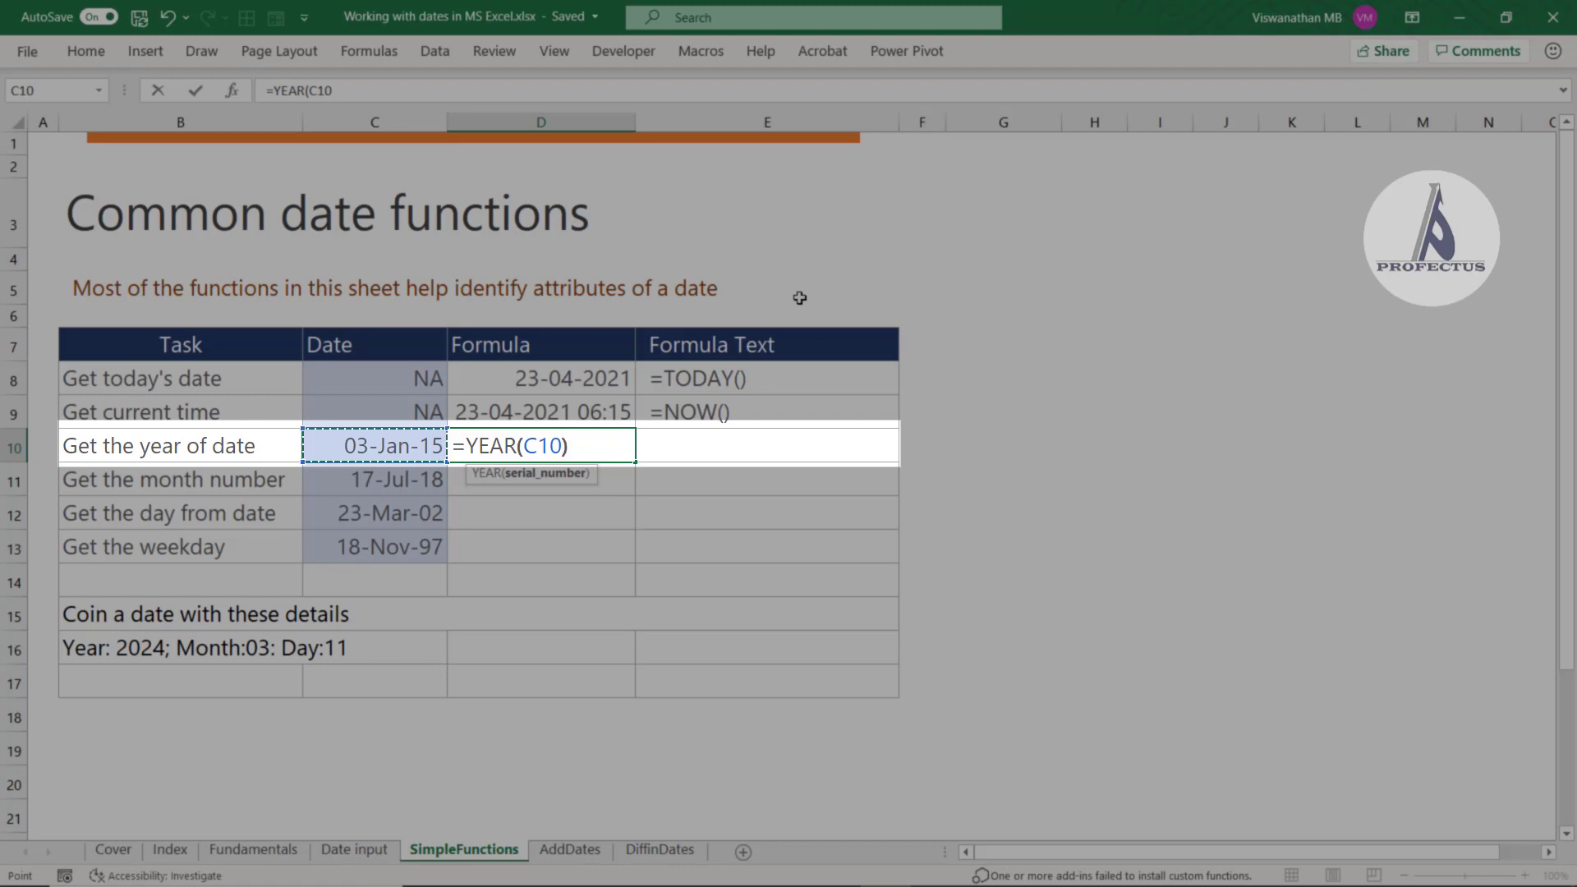
key(Return)
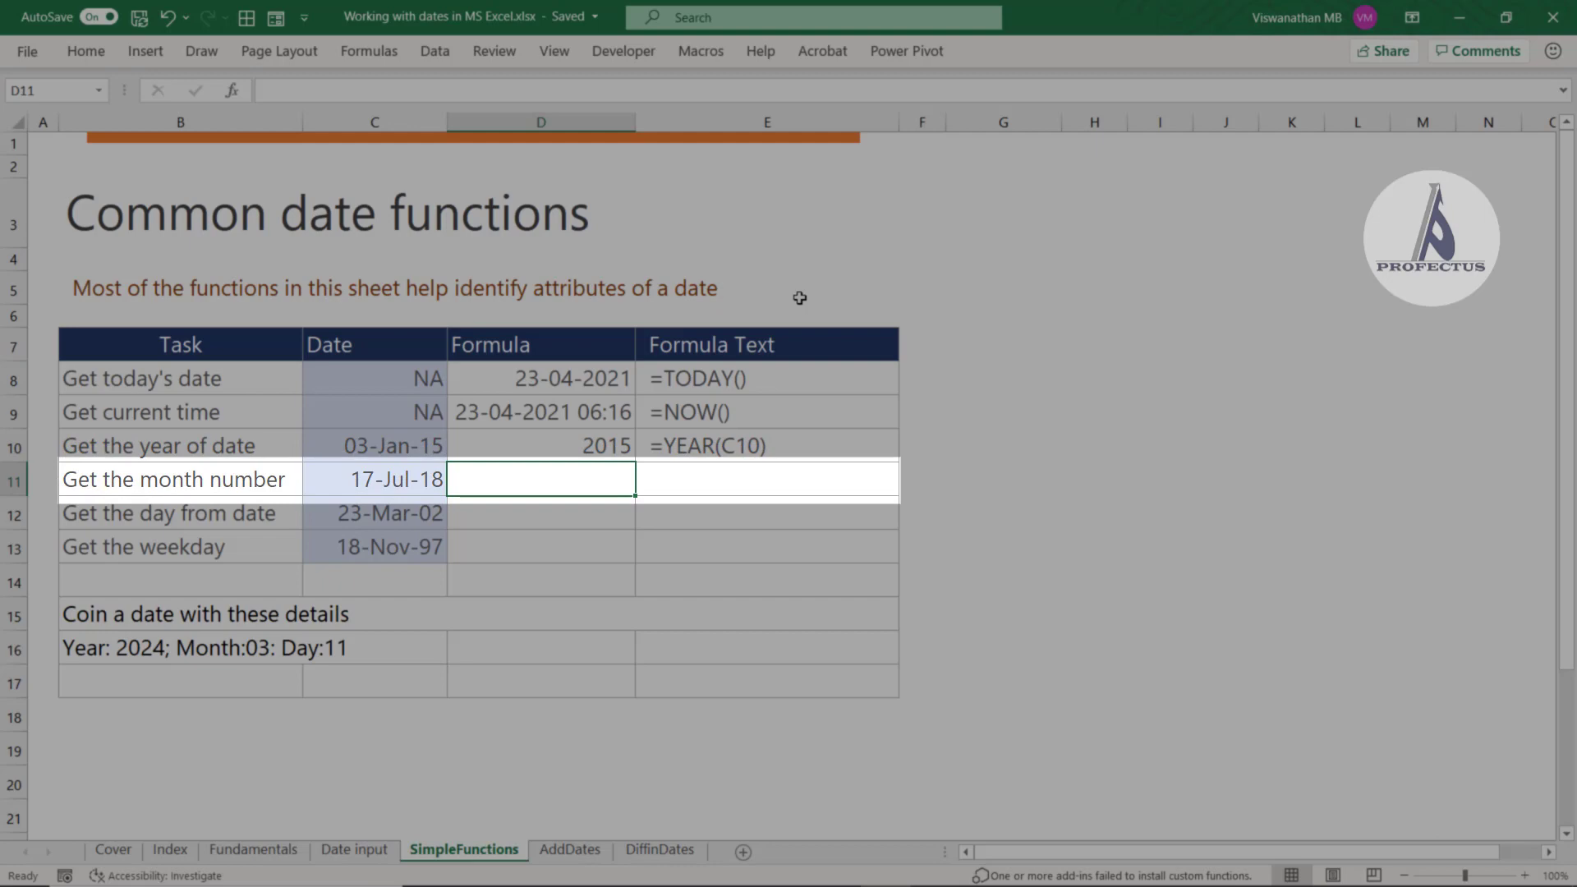
Extract the month number of the date in C11 into D11 with =MONTH(C11)
text(=Mon)
key(Tab)
key(Left)
text())
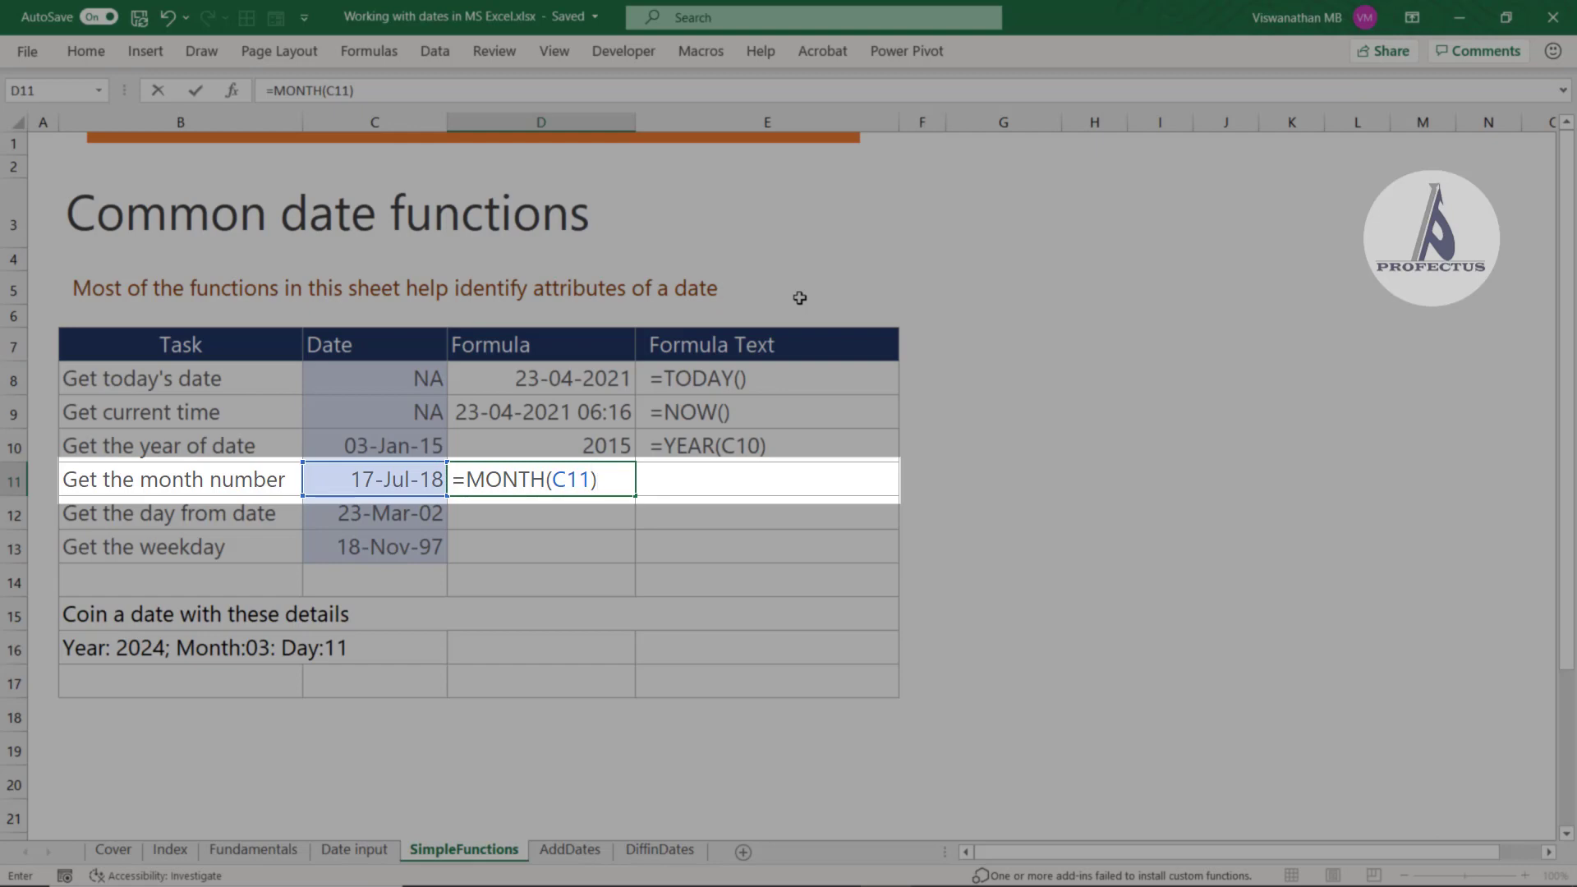
key(ctrl+Return)
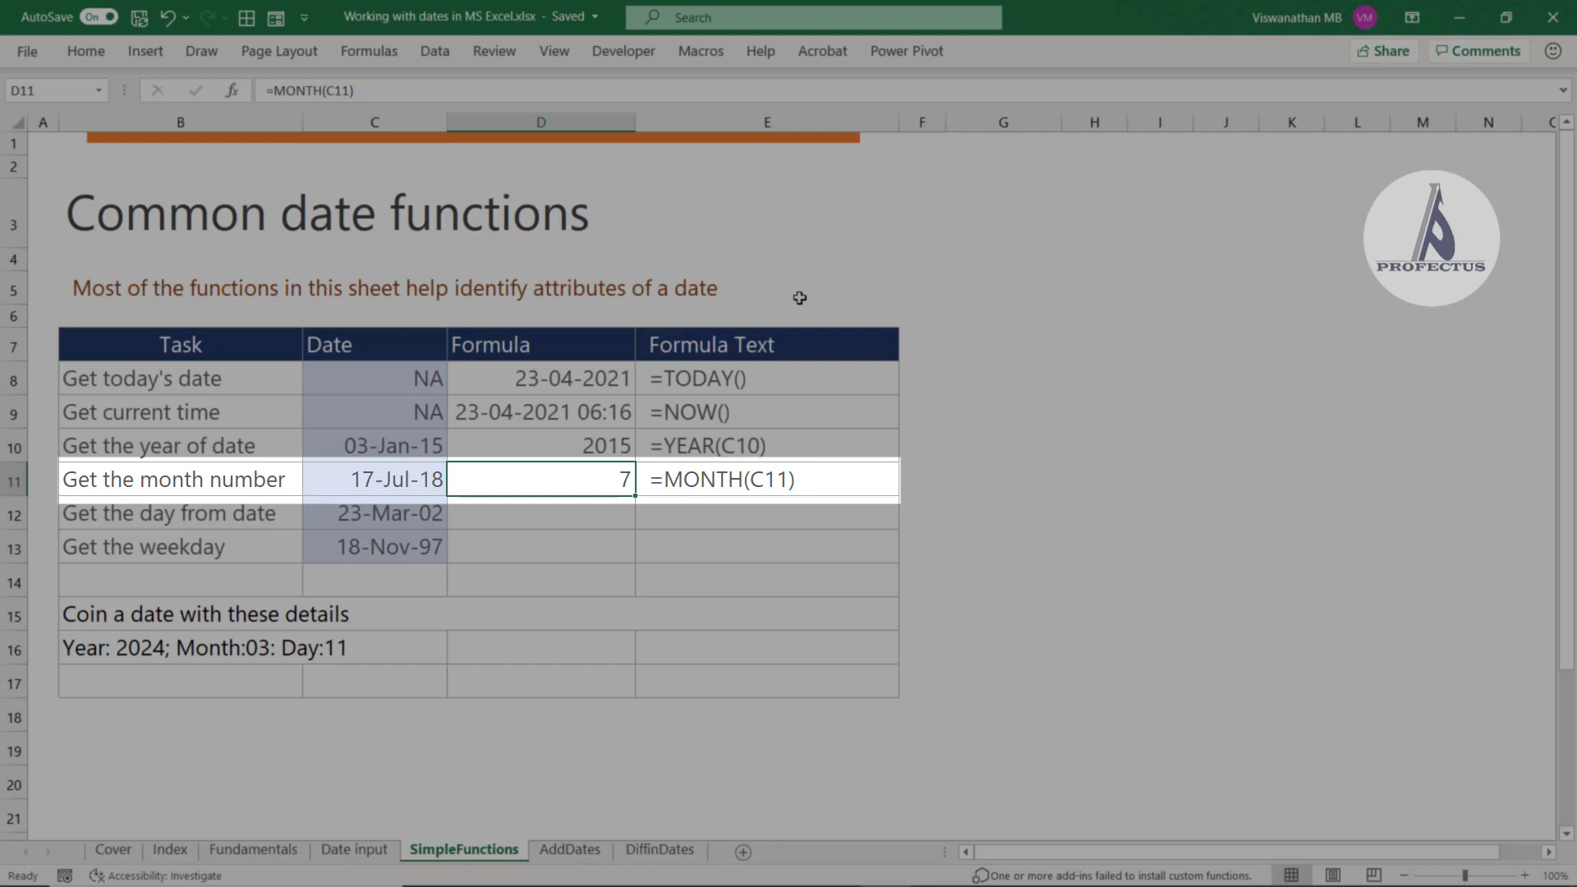
Extract the day from the date in C12 into D12 with =DAY(C12)
key(Down)
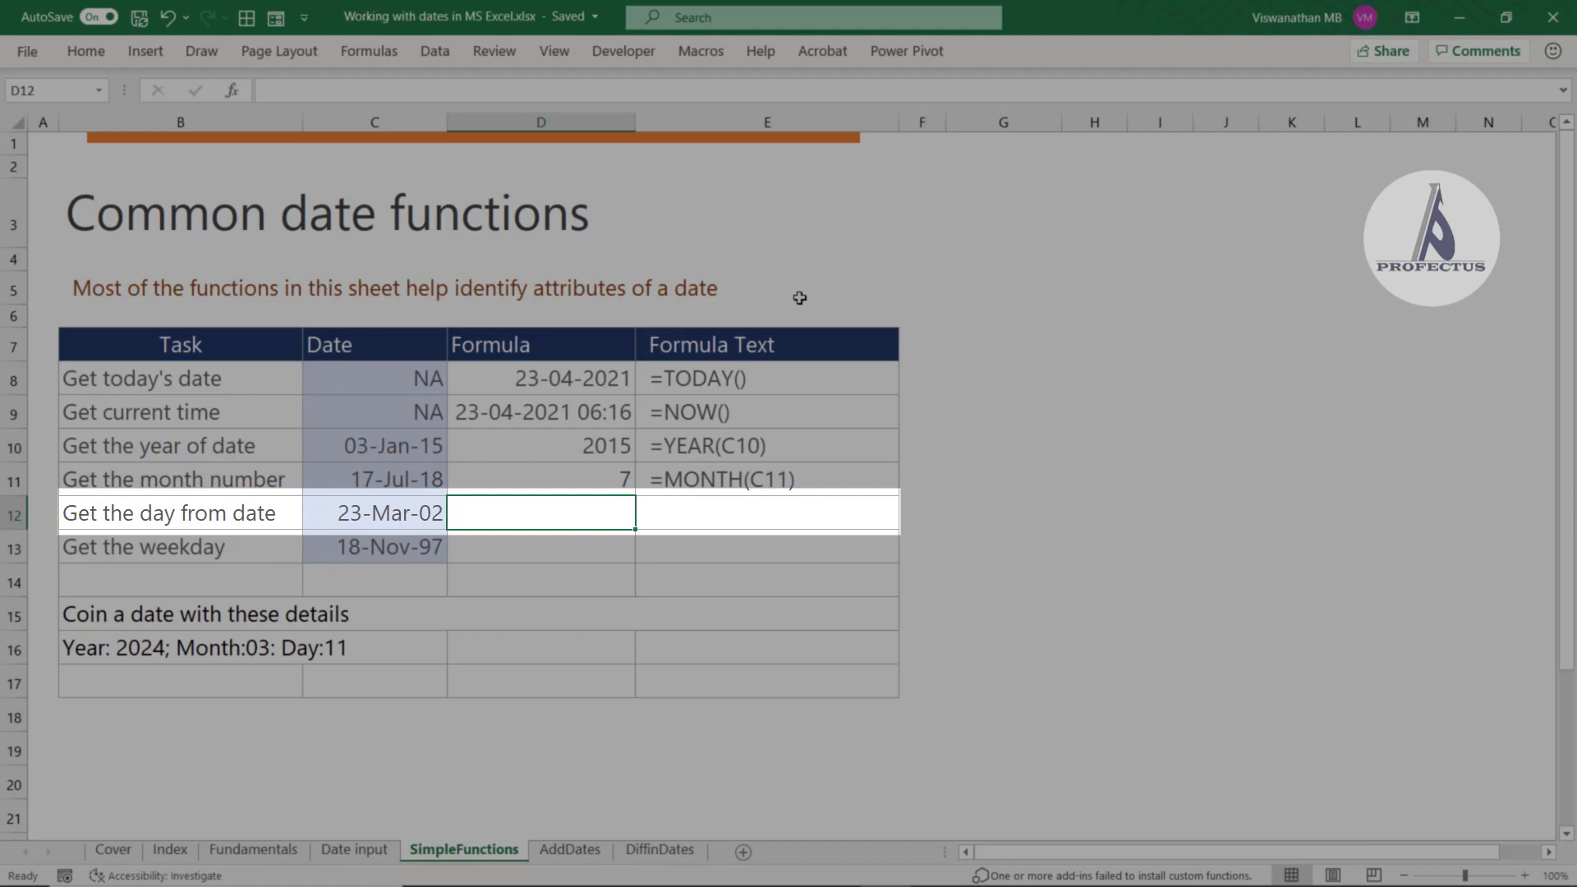
text(=)
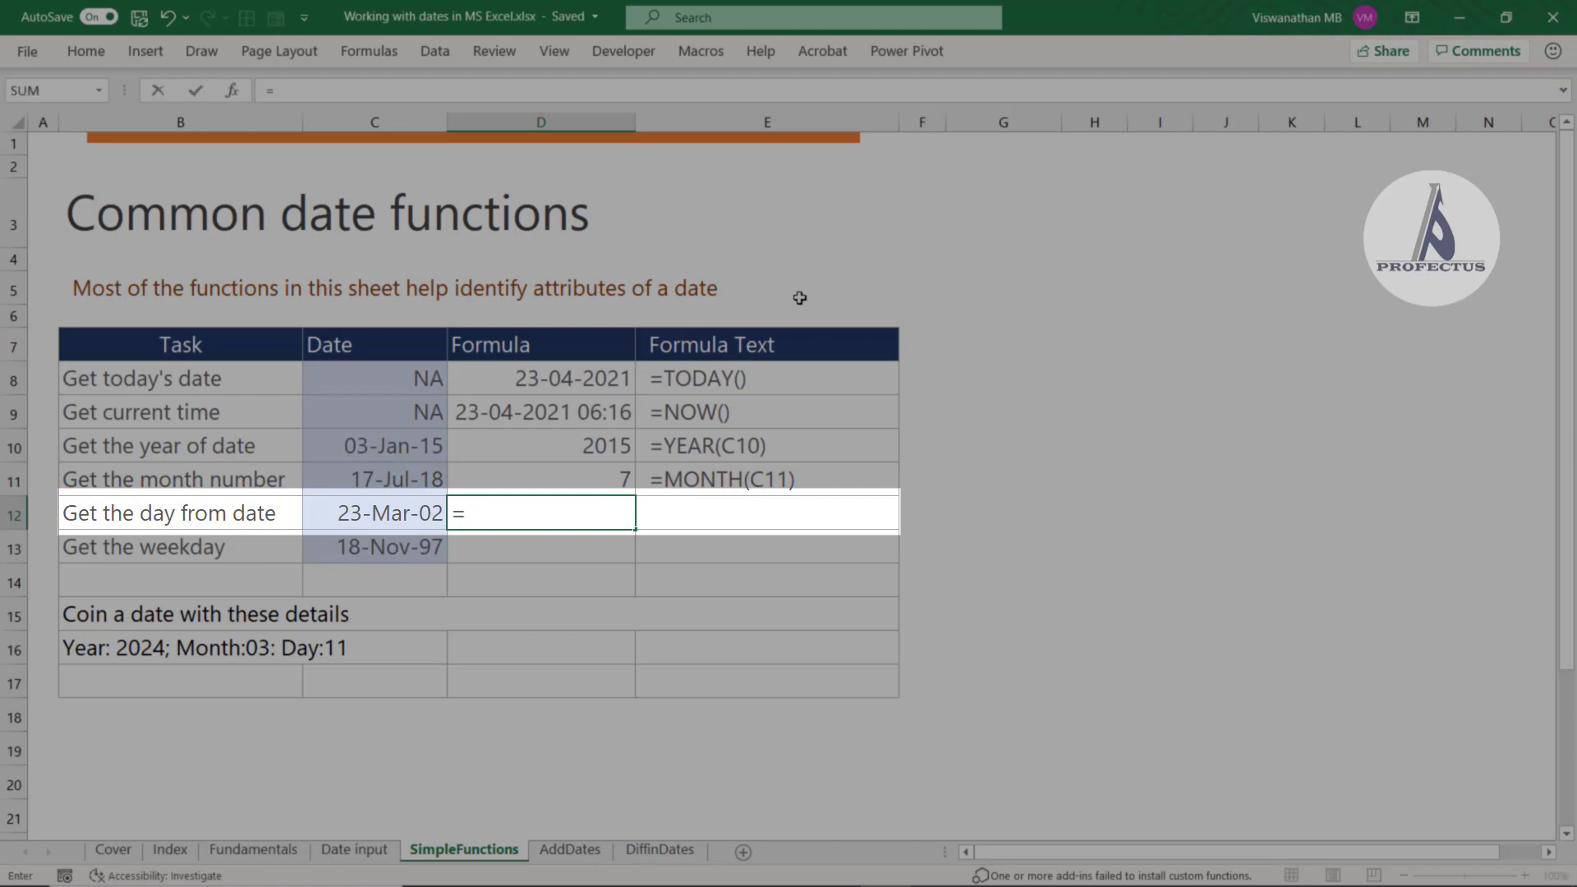
text(day)
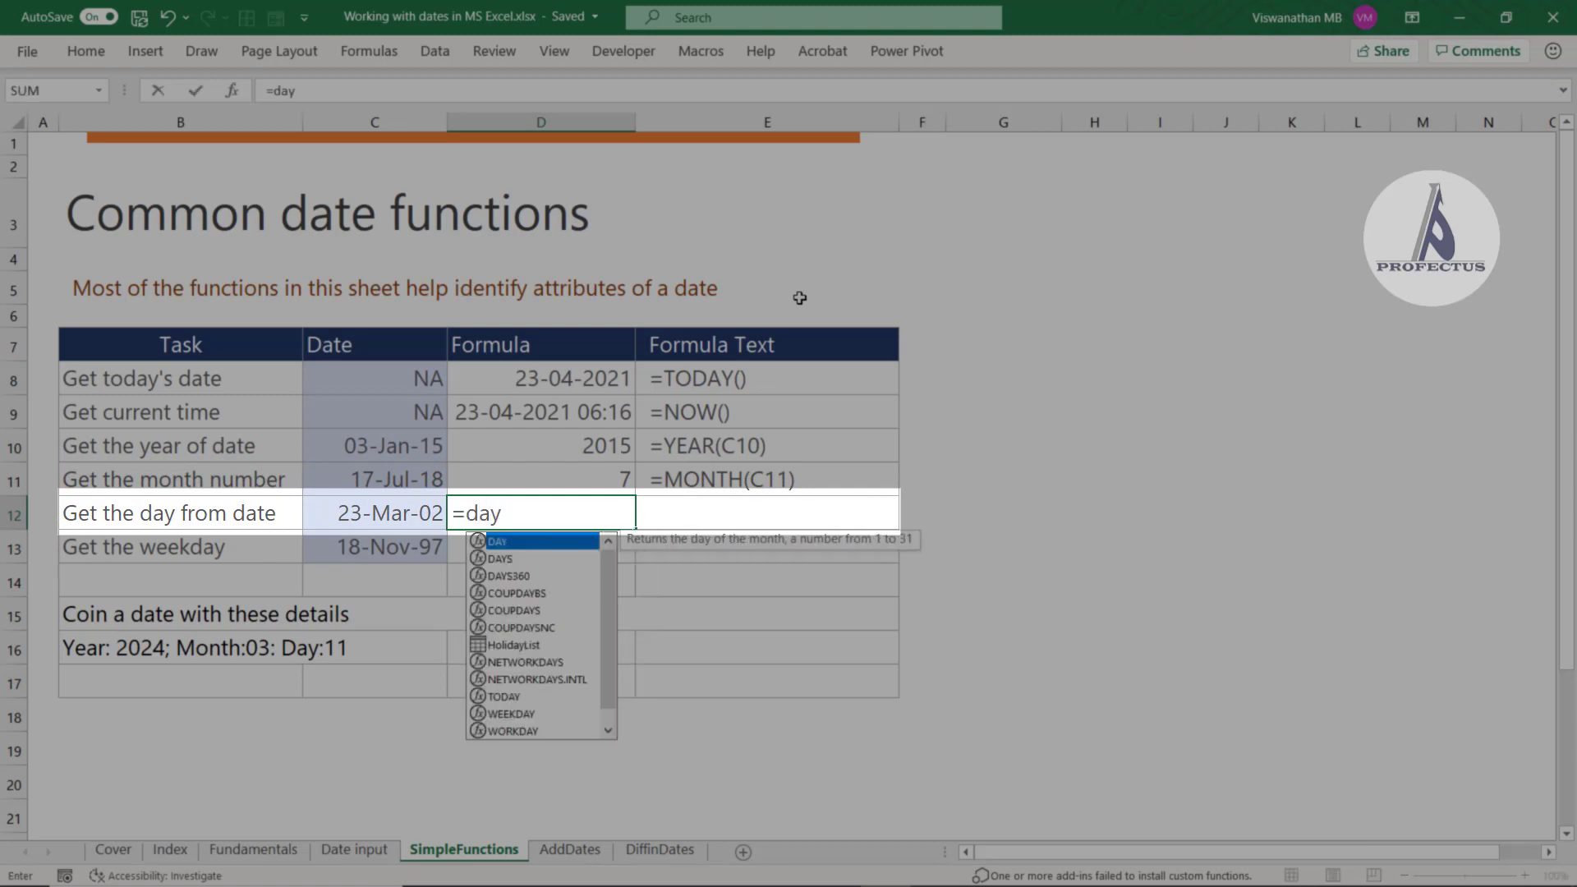
key(Tab)
key(Left)
text())
key(Return)
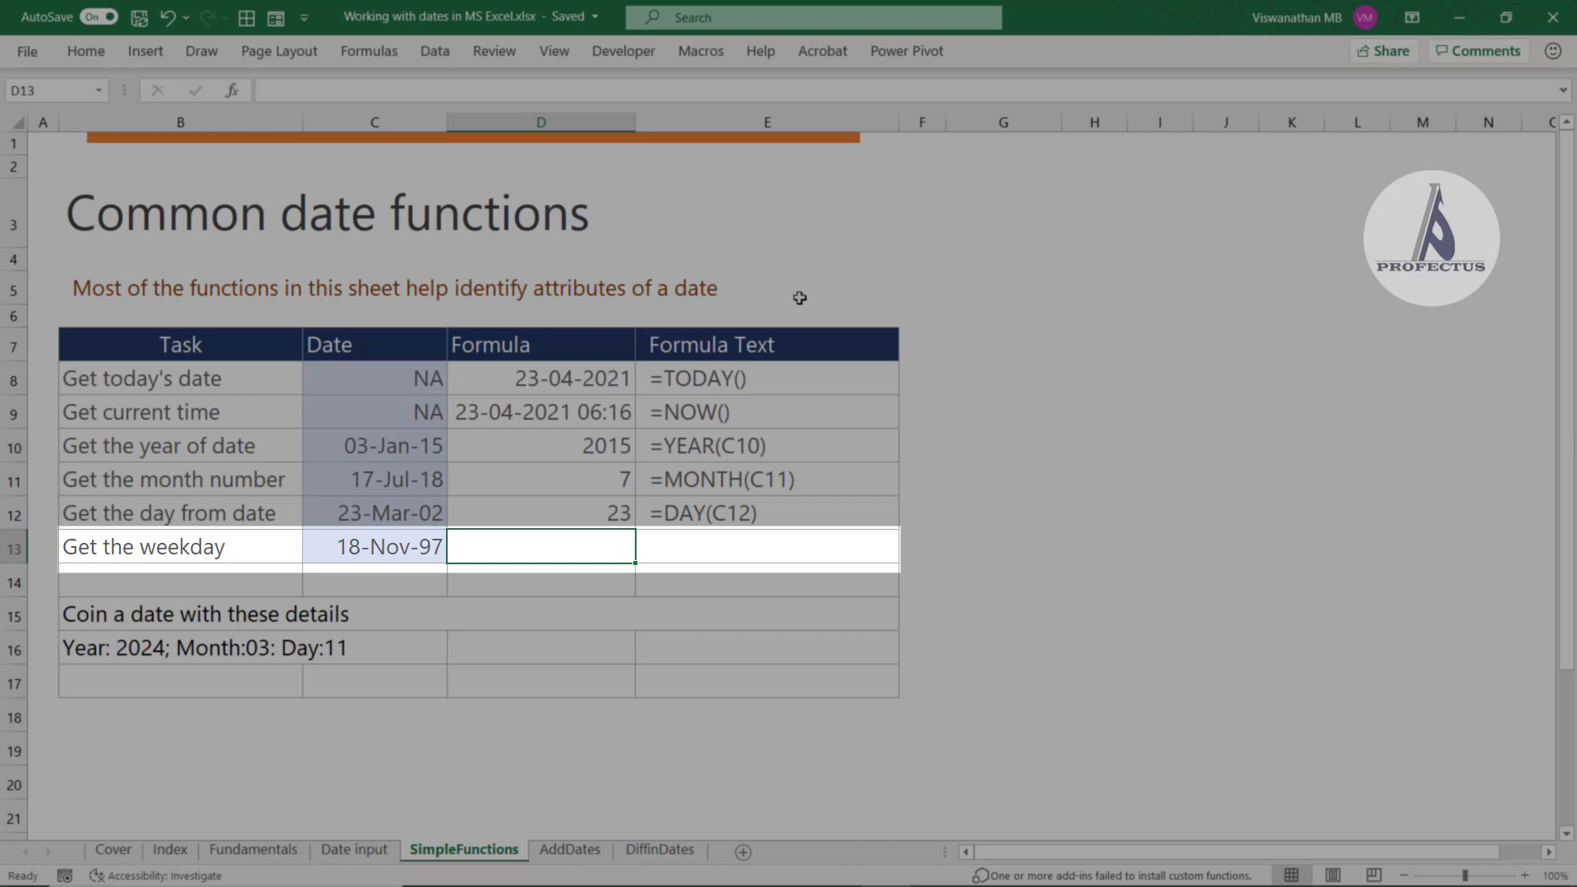
Get the weekday number of the date in C13 in D13 with =WEEKDAY(C13), and review the MONTH and WEEKDAY formulas
text(=wee)
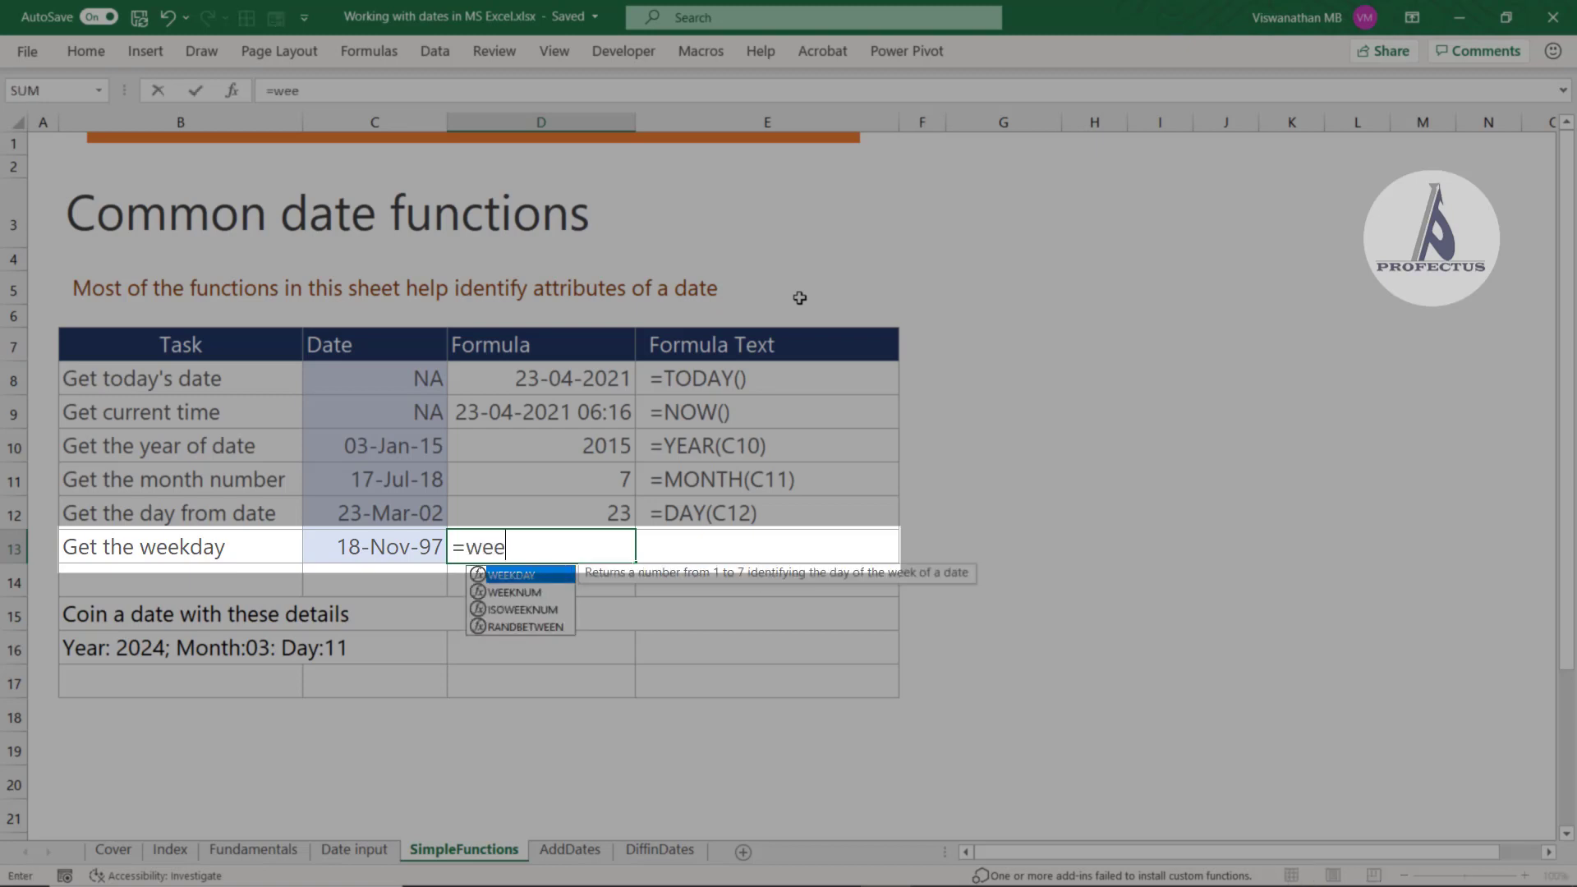
key(Tab)
key(Left)
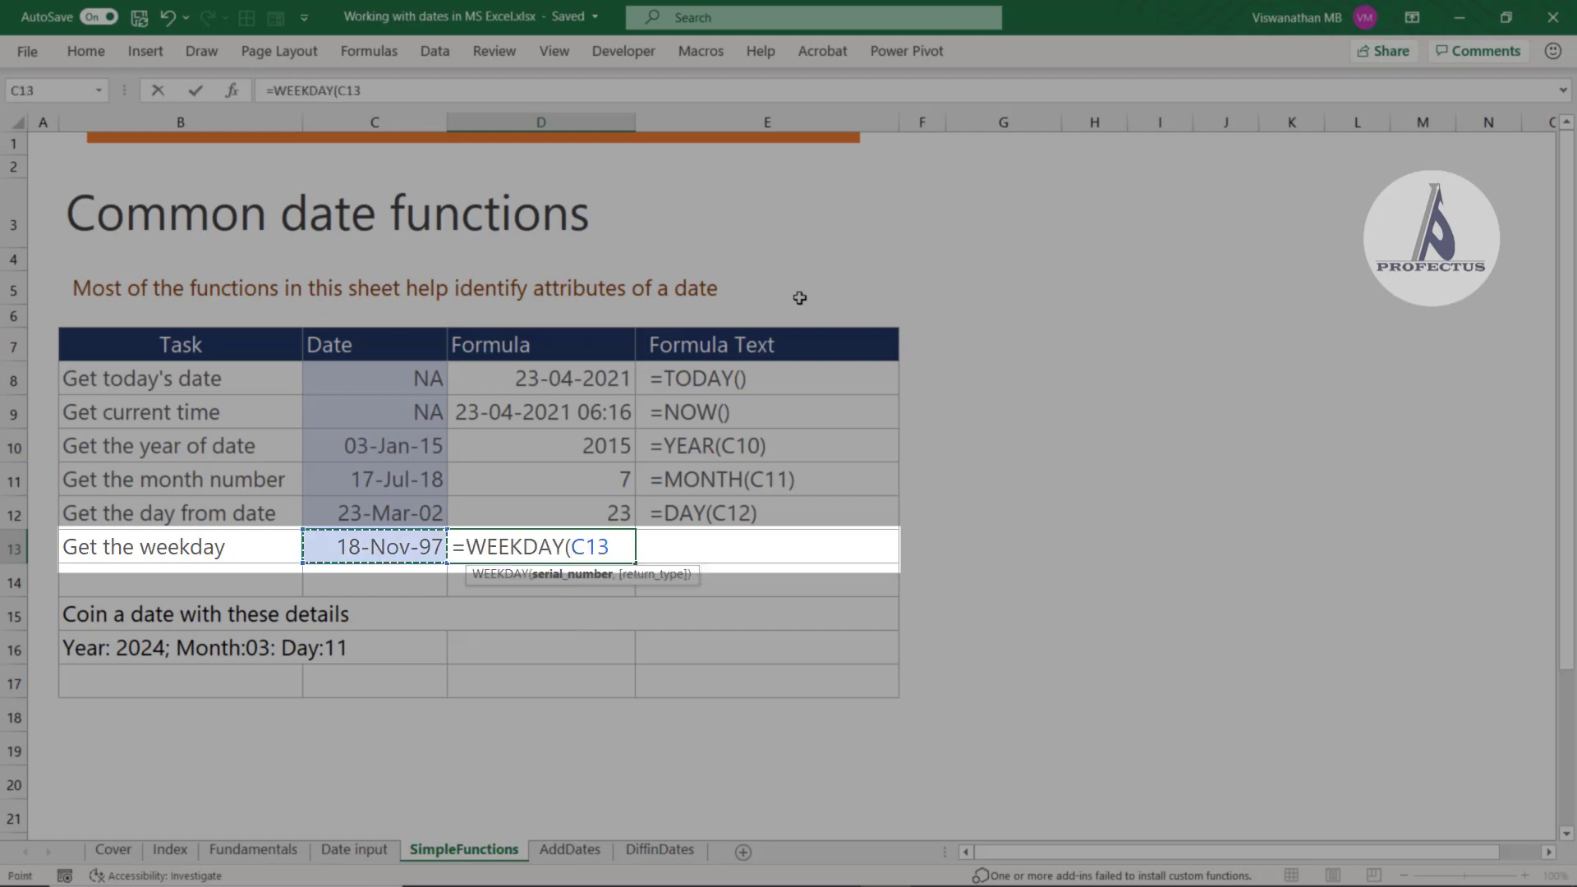
text())
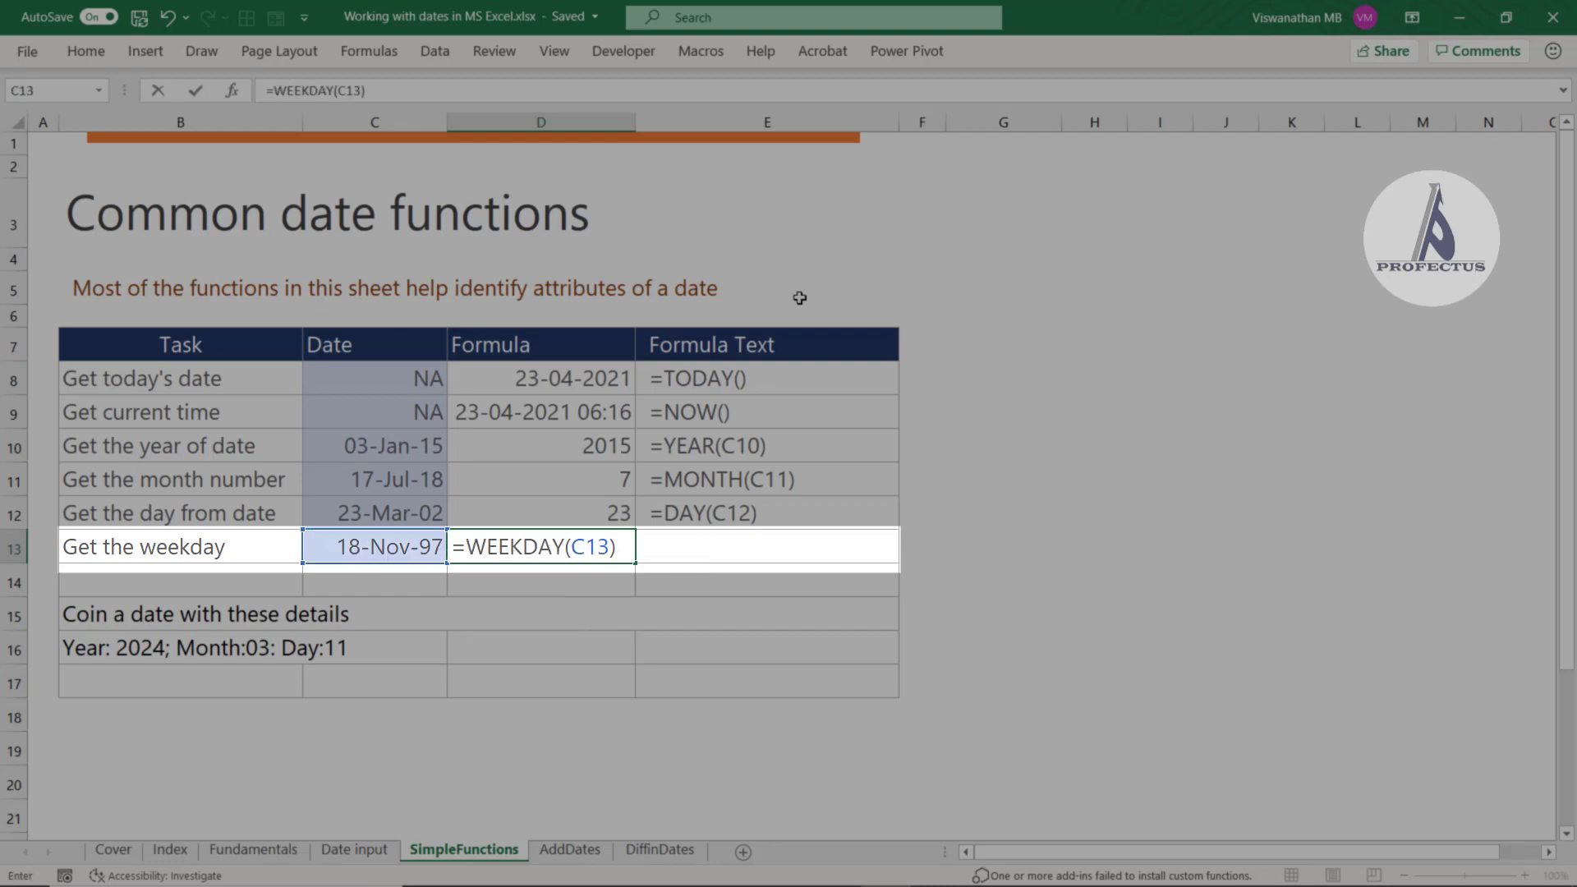
key(Return)
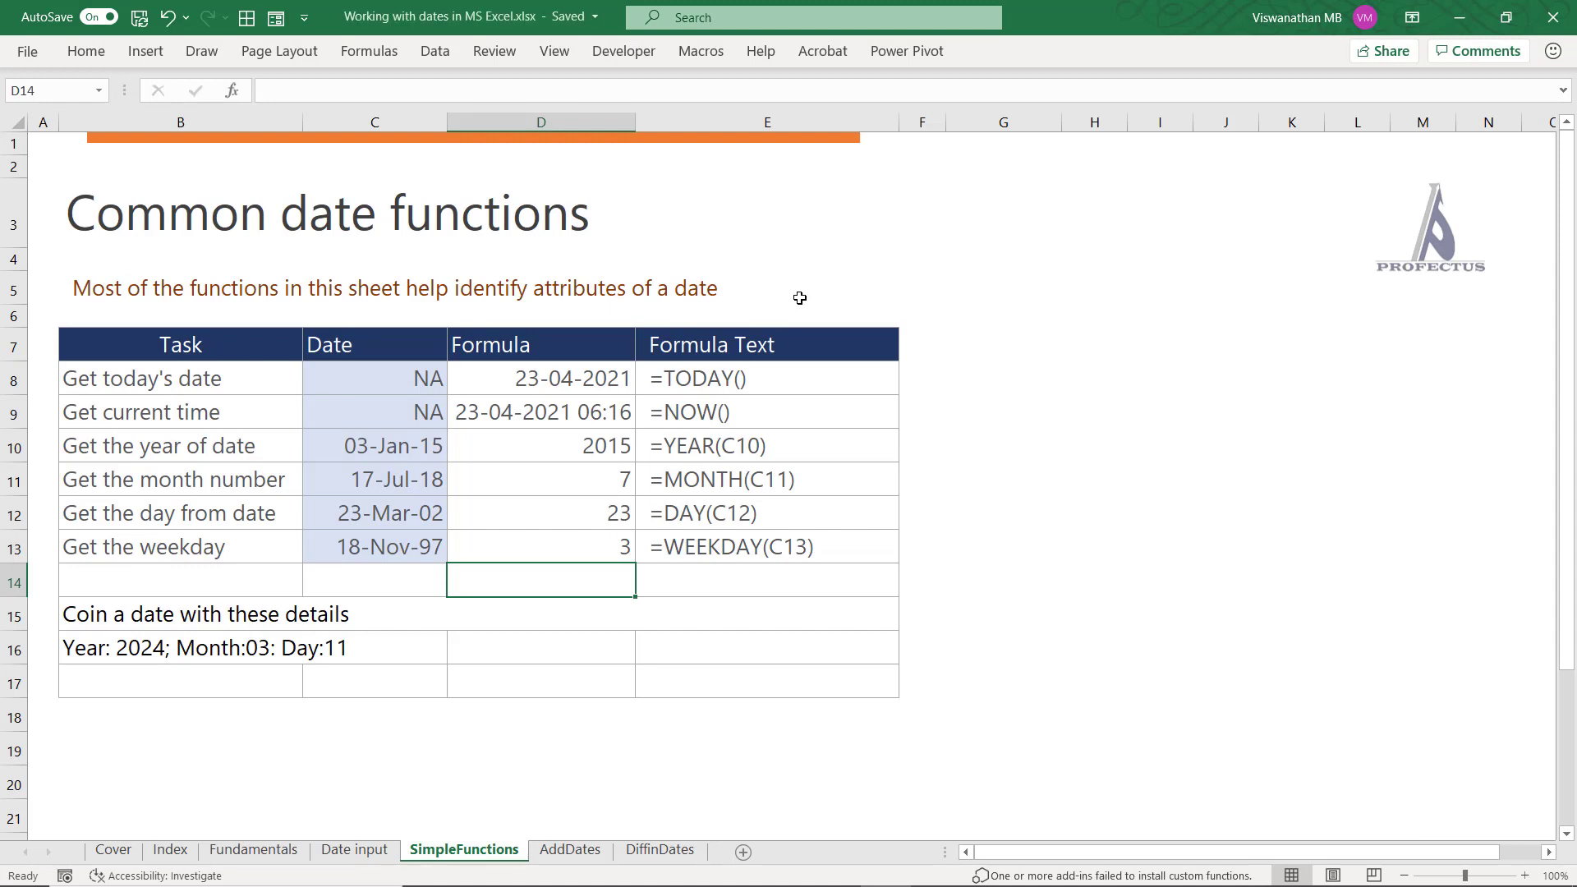
click(561, 472)
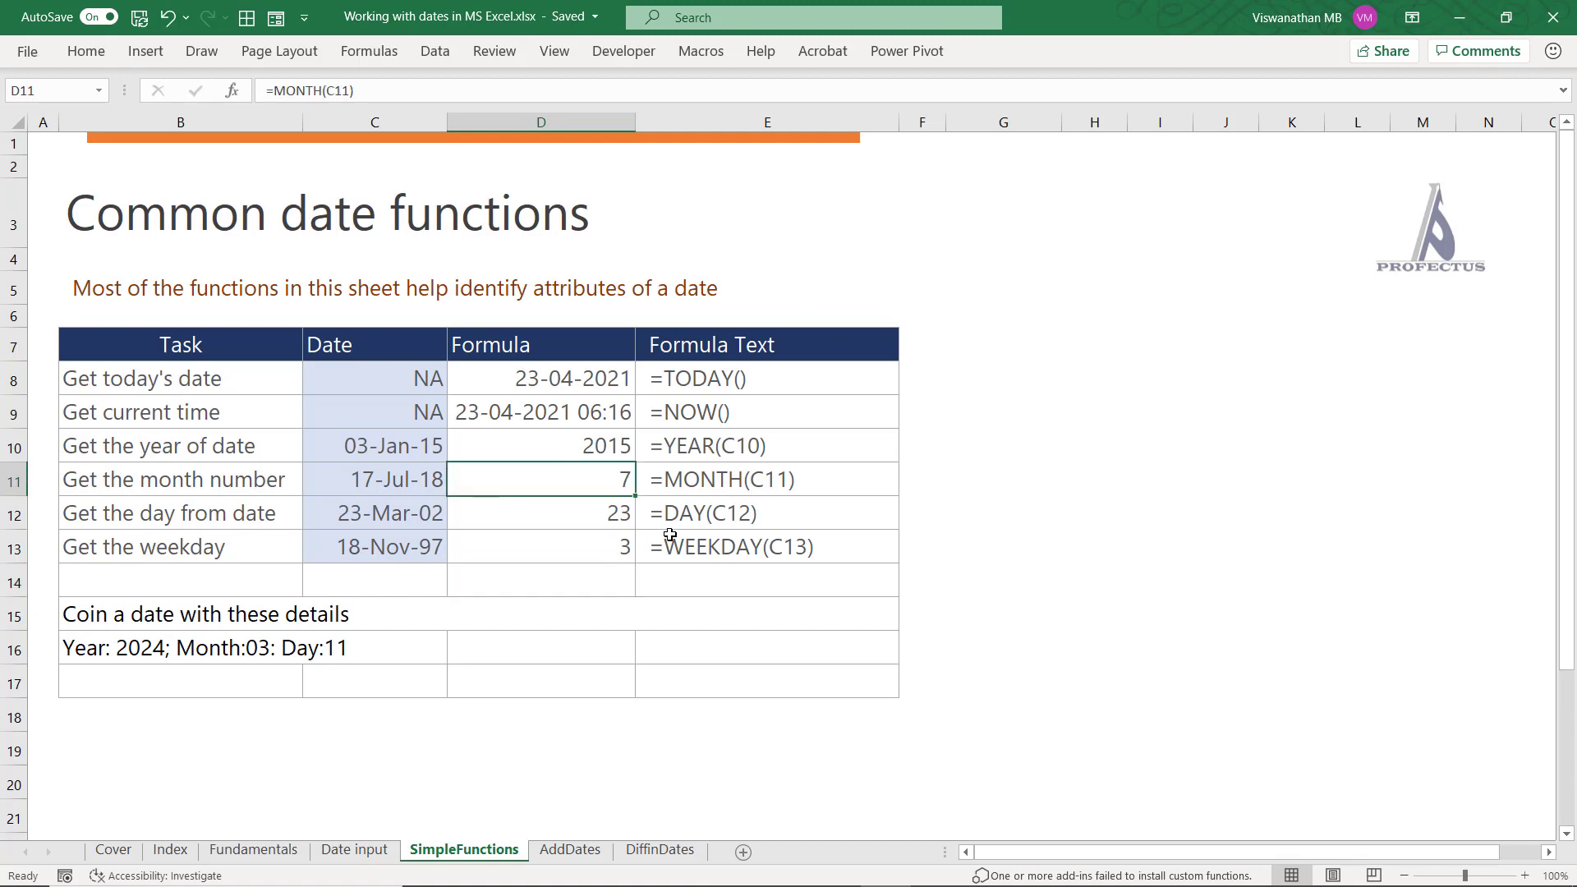
click(619, 549)
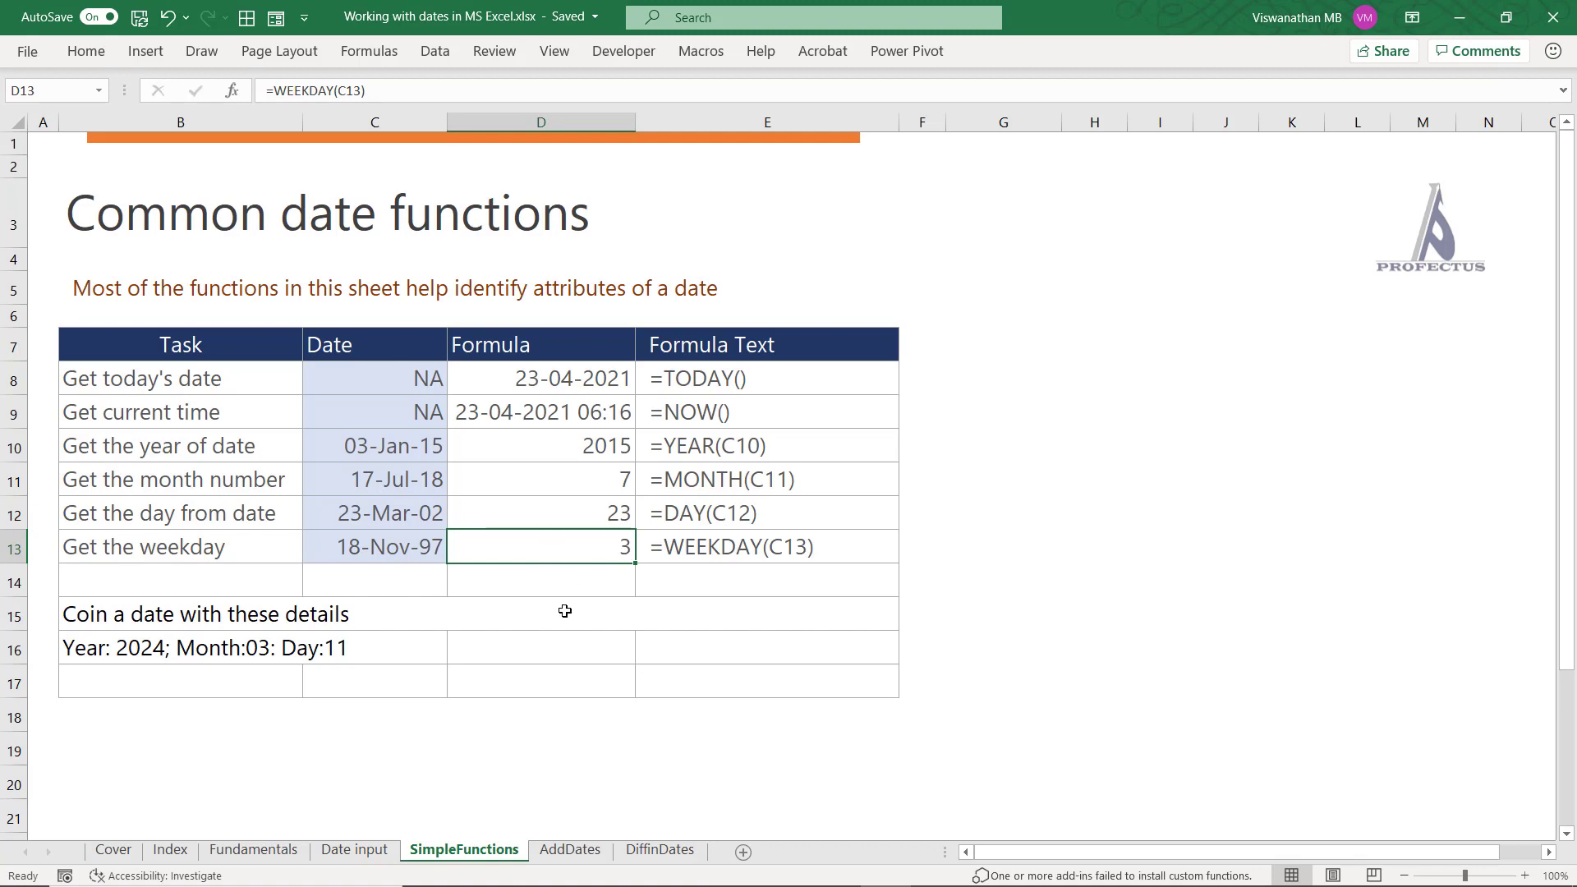
Build a date in D16 from the listed year, month and day with =DATE(2024,03,11)
click(556, 648)
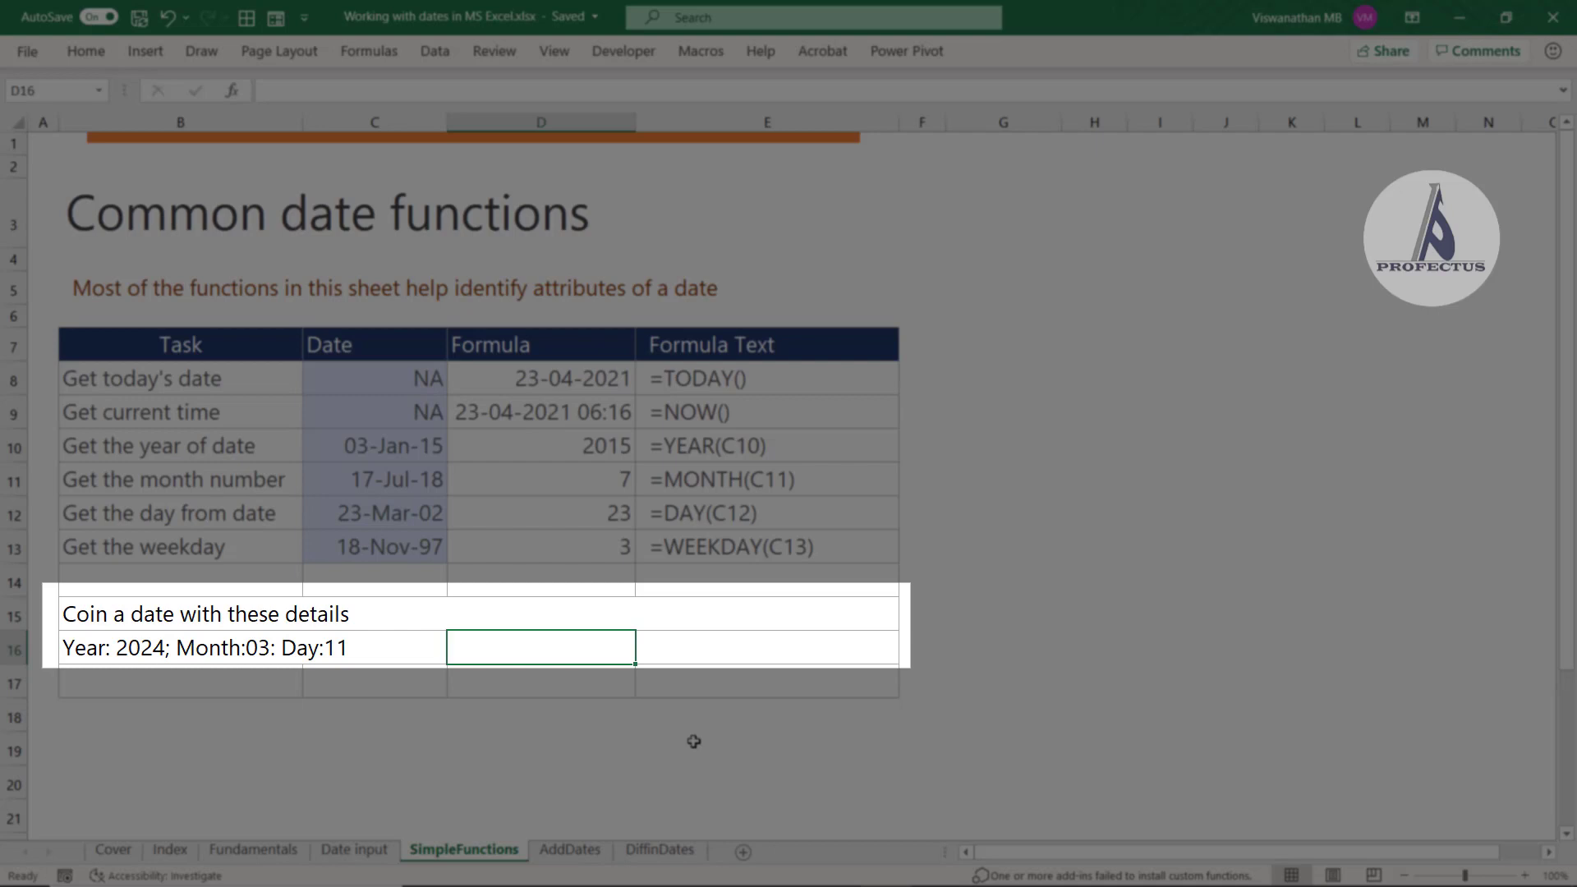
text(=DATE()
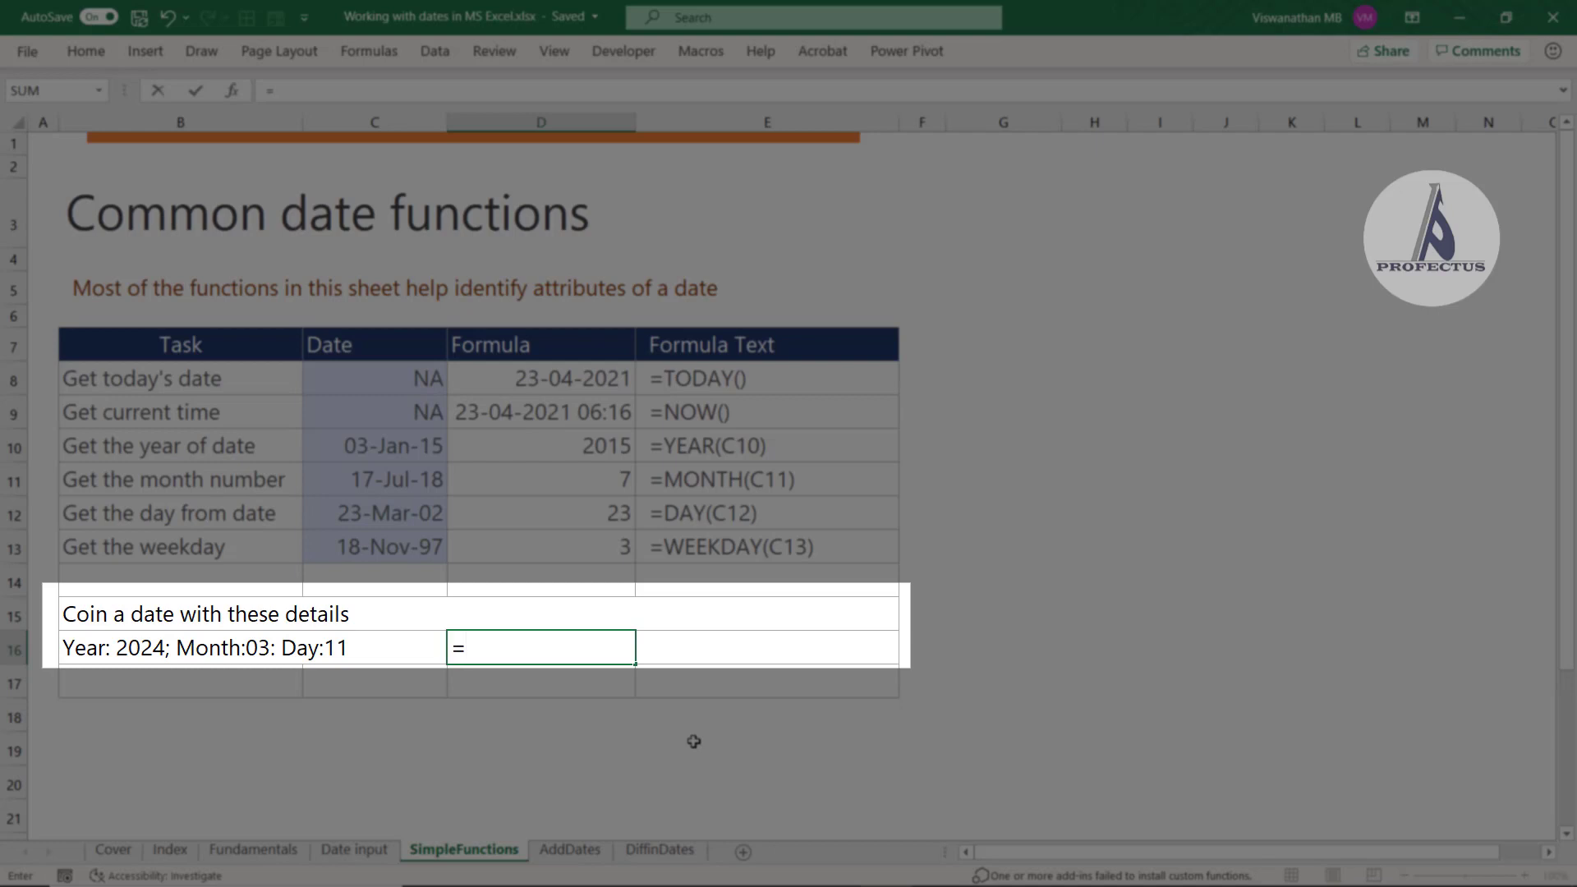
key(Down)
key(BackSpace)
key(BackSpace)
key(BackSpace)
text(20)
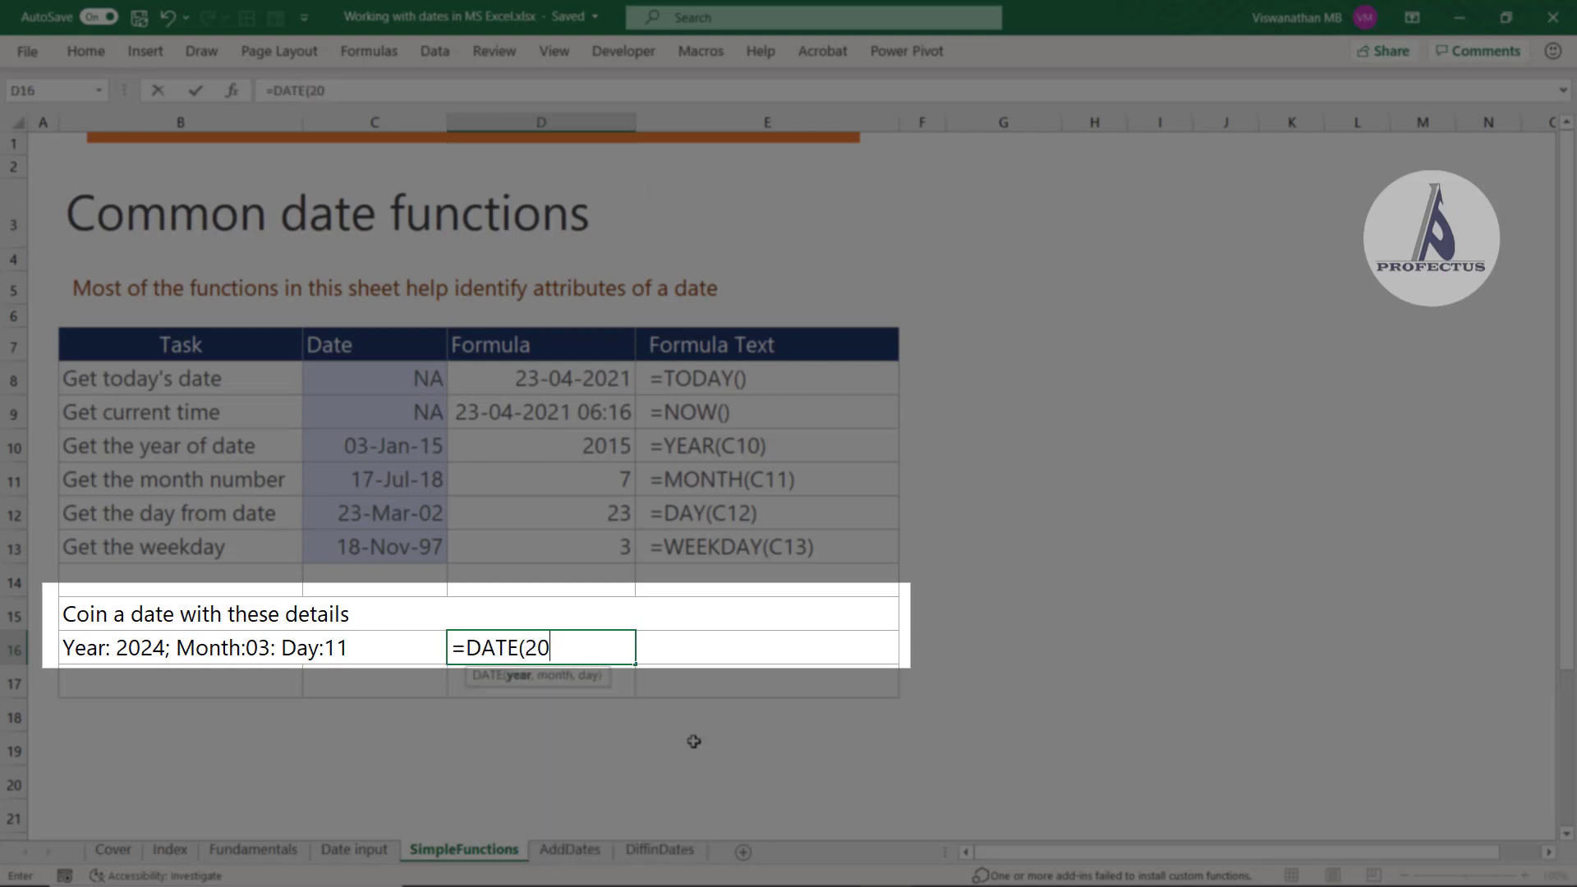
text(24,03)
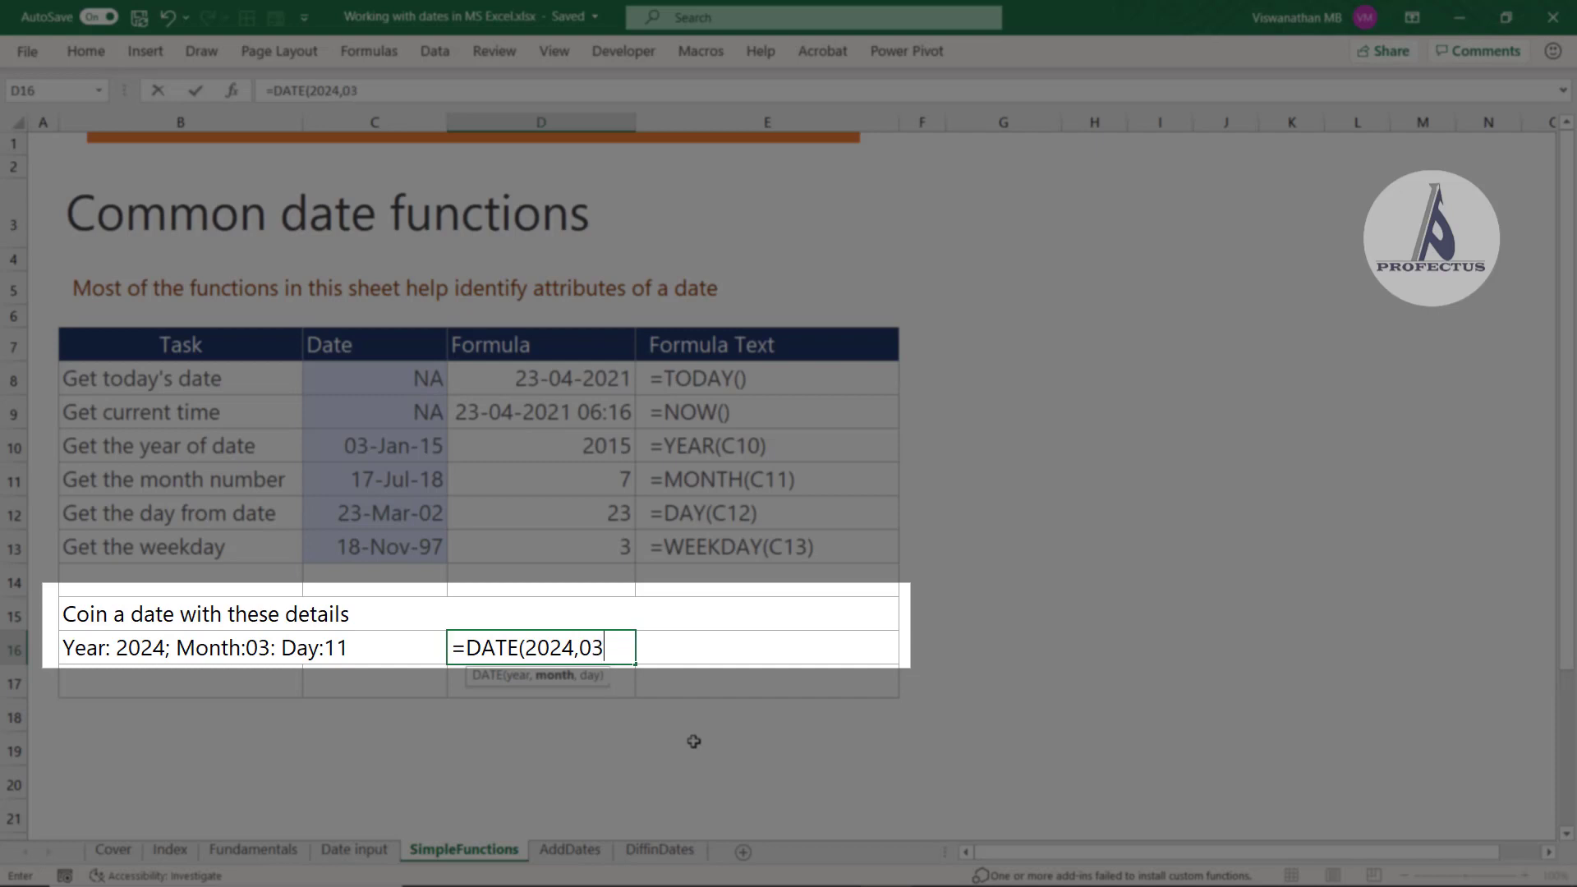
text(,11))
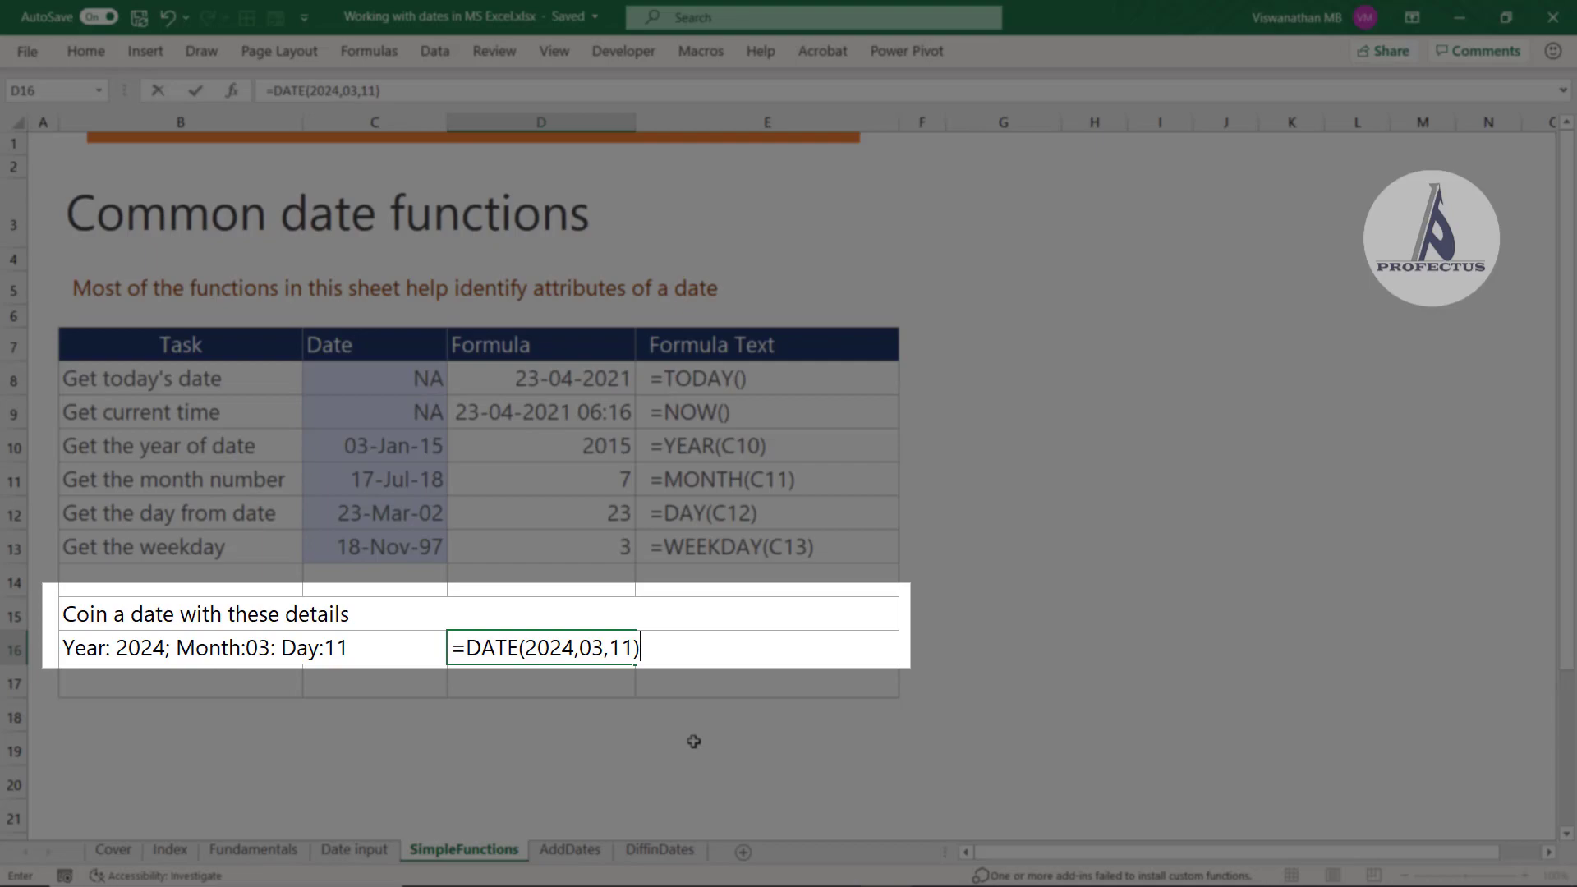
key(Return)
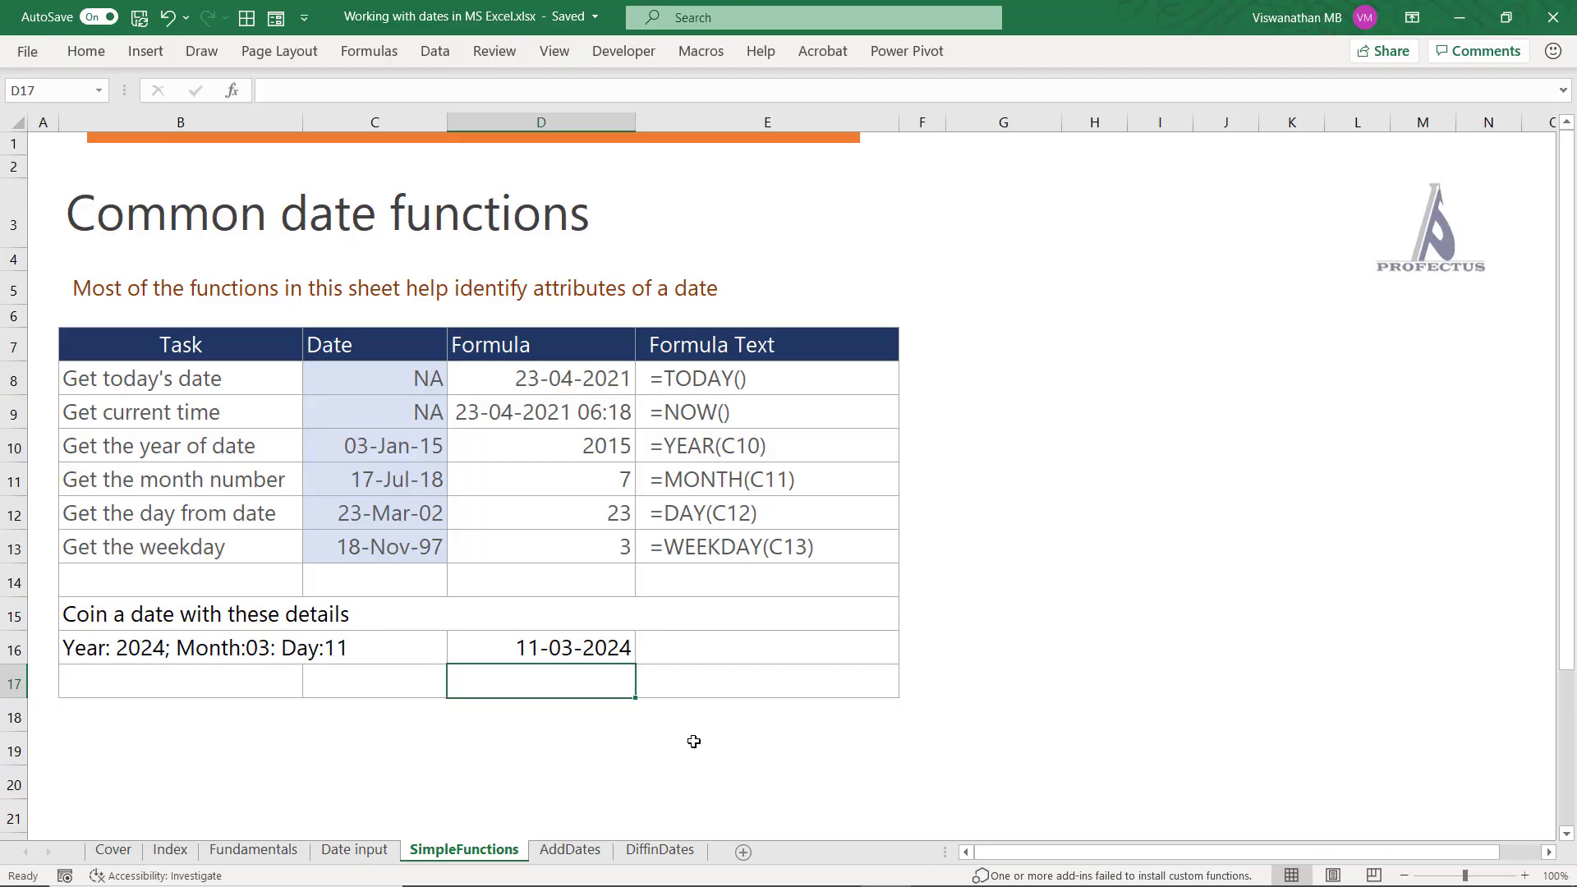
Look back at the date addition examples on the Fundamentals sheet and return to the AddDates sheet
click(588, 854)
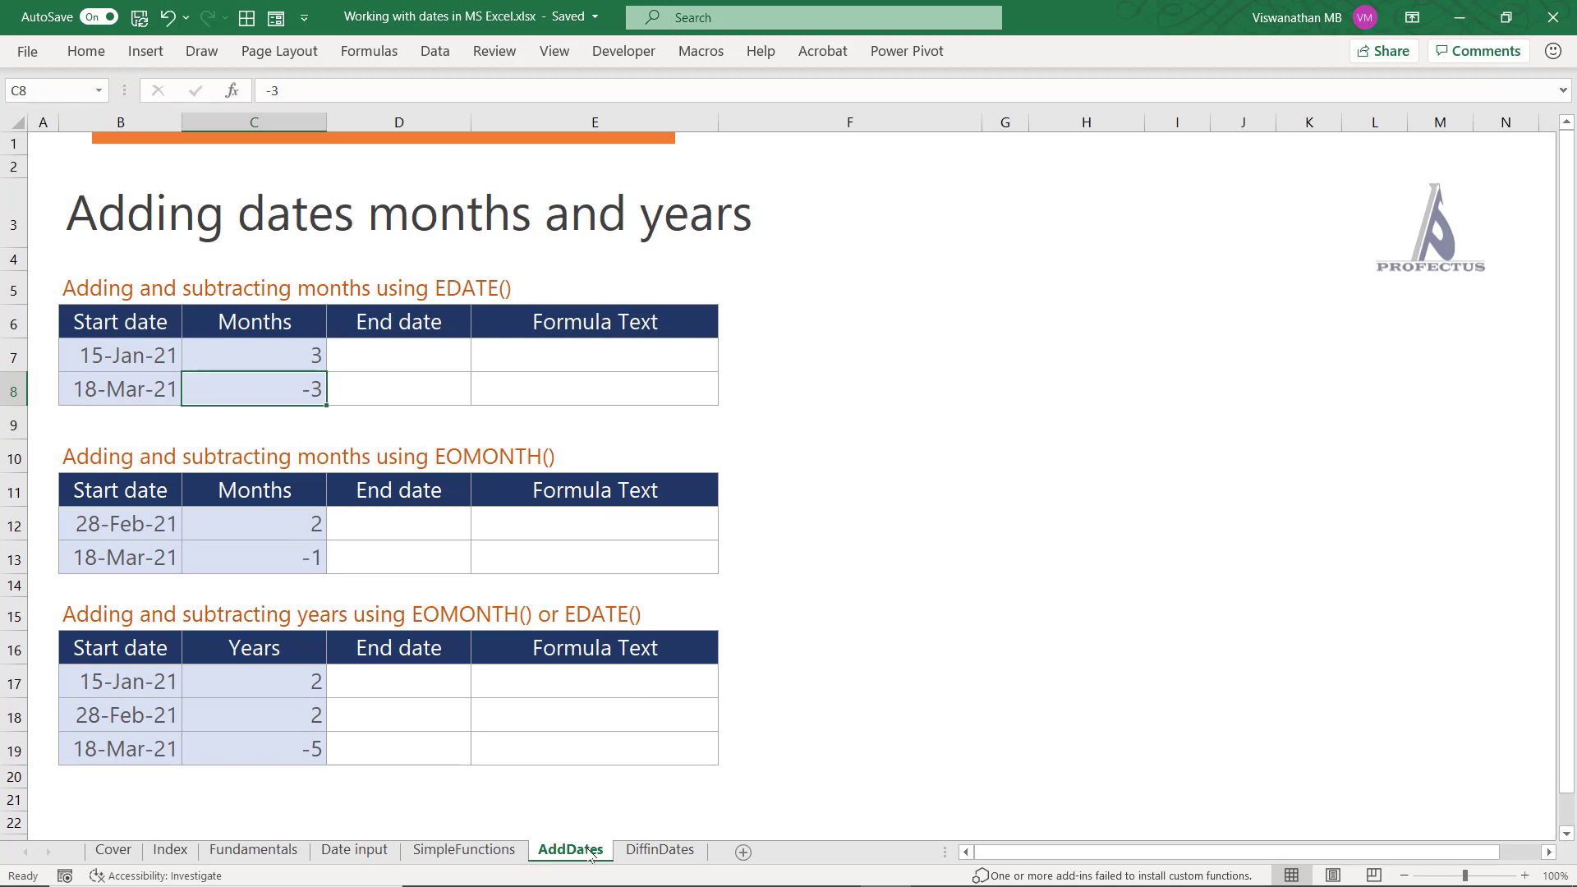
click(291, 854)
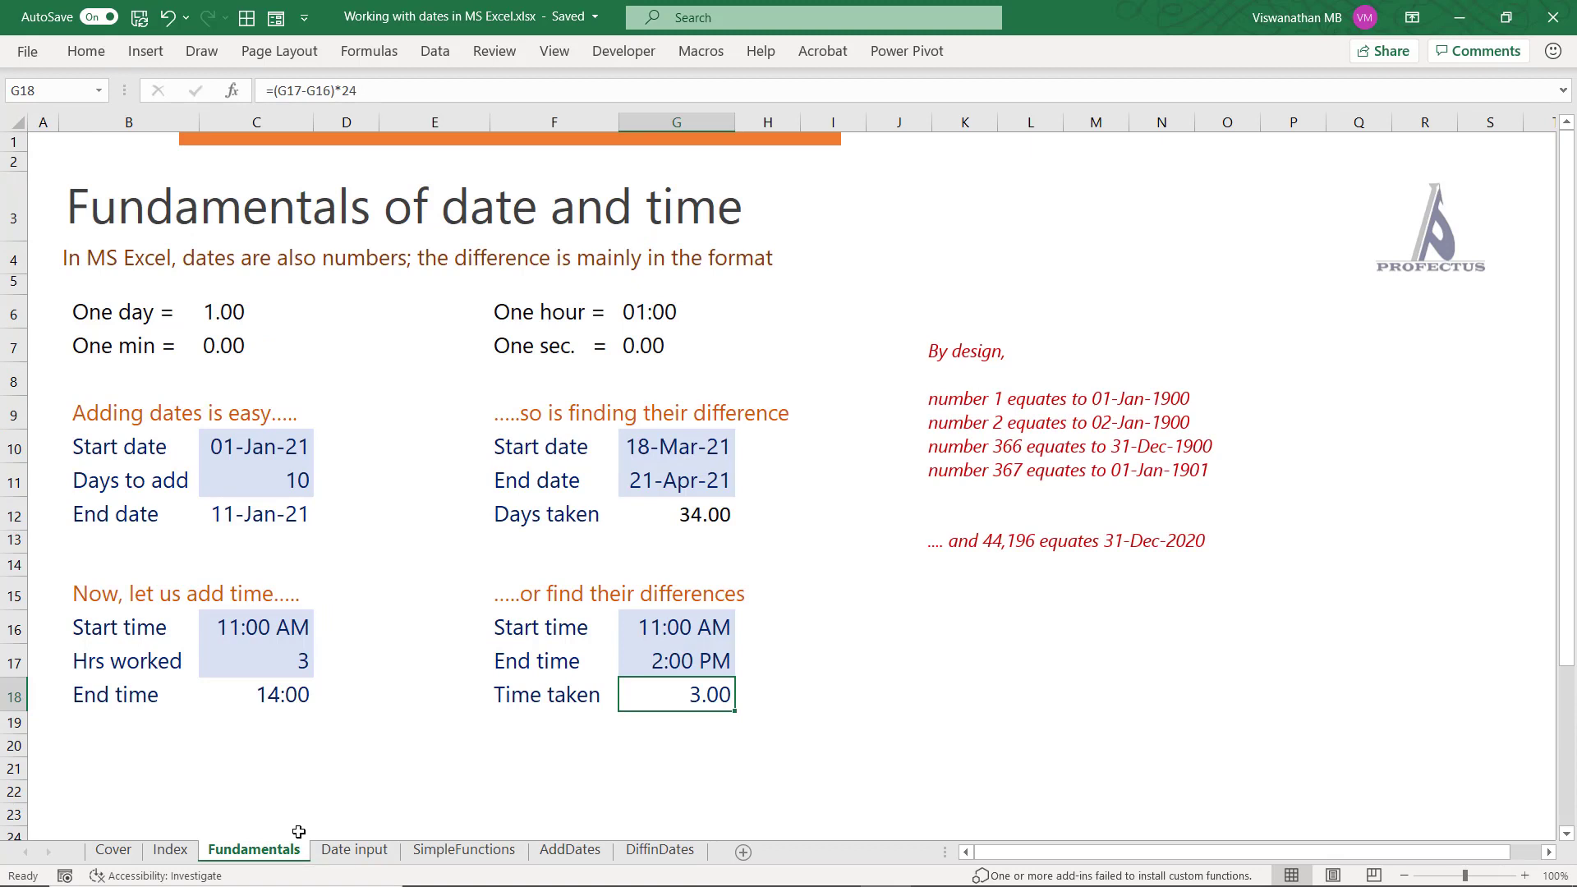
click(552, 850)
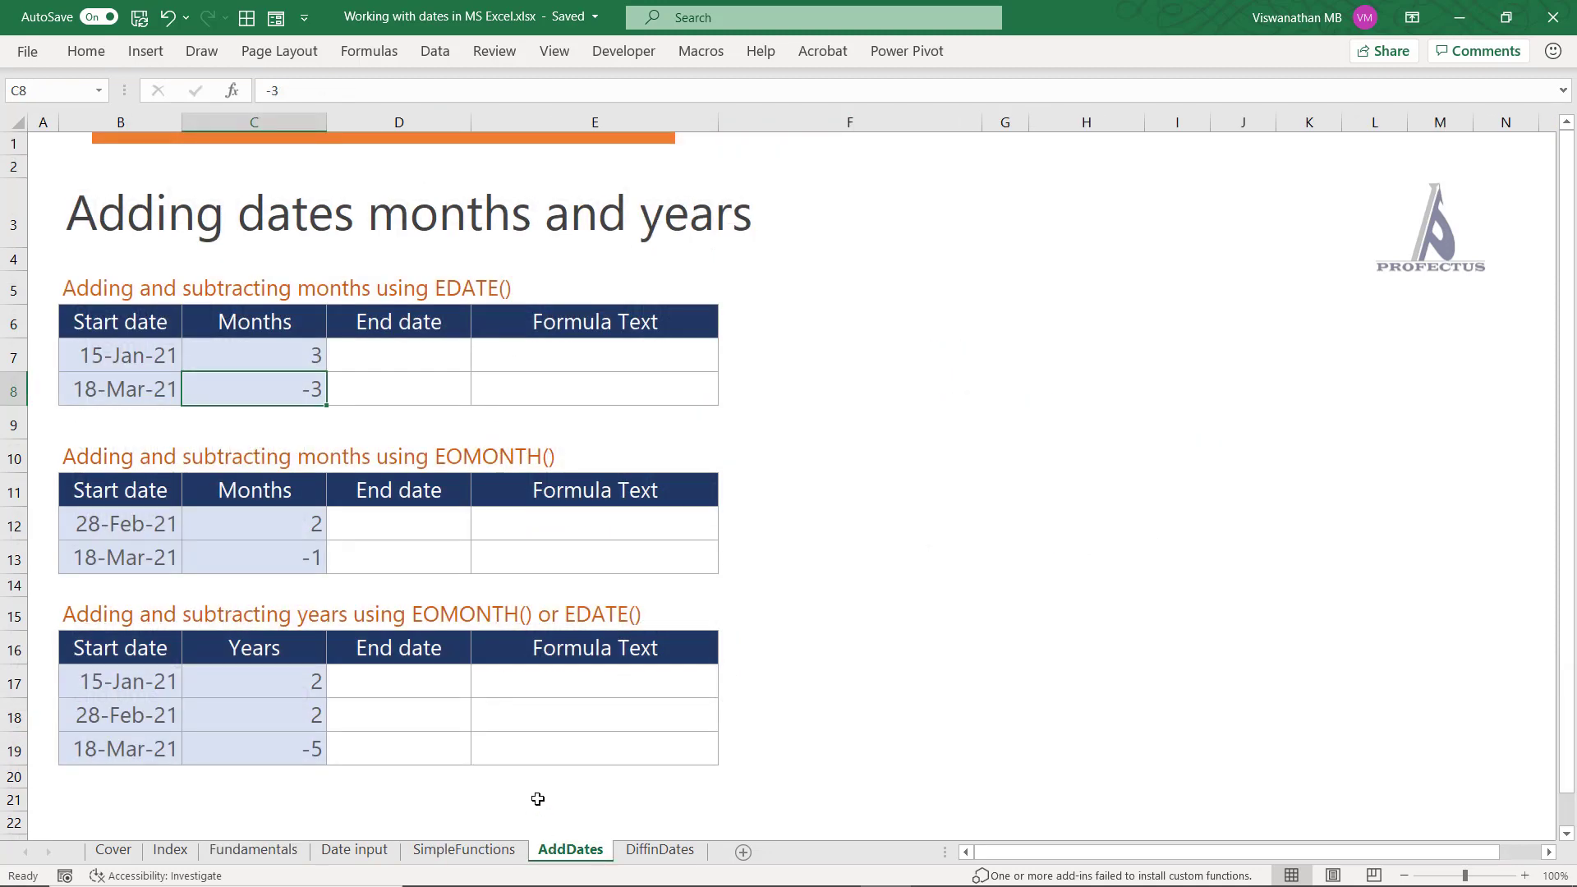
Add the months in C7 to the start date in B7 by entering =EDATE(B7,C7) in D7
key(Up)
key(Left)
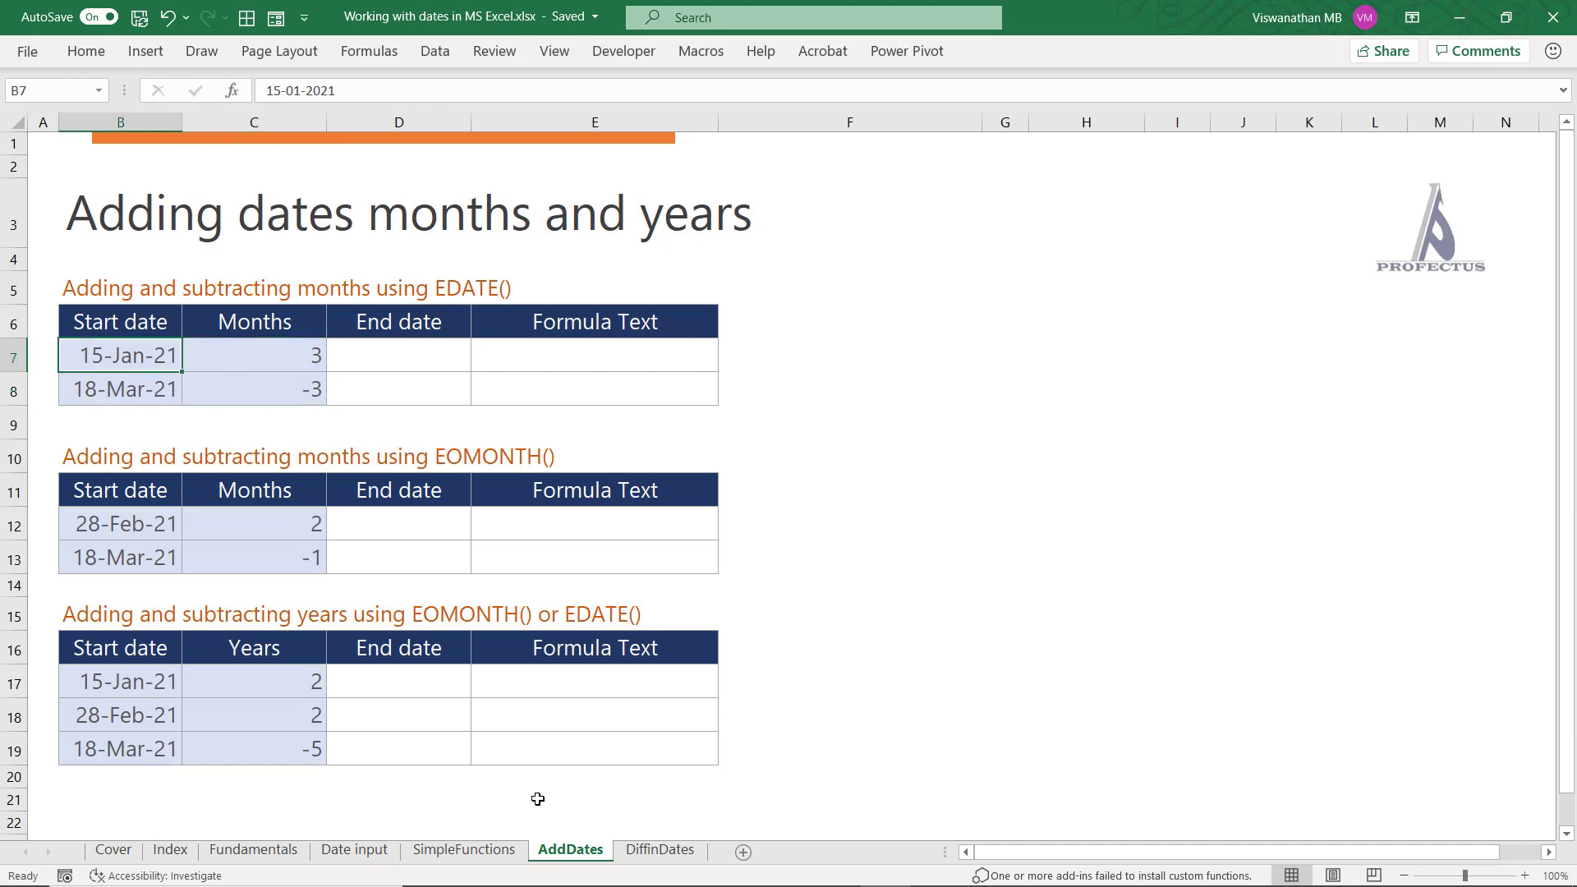
key(Right)
key(Right)
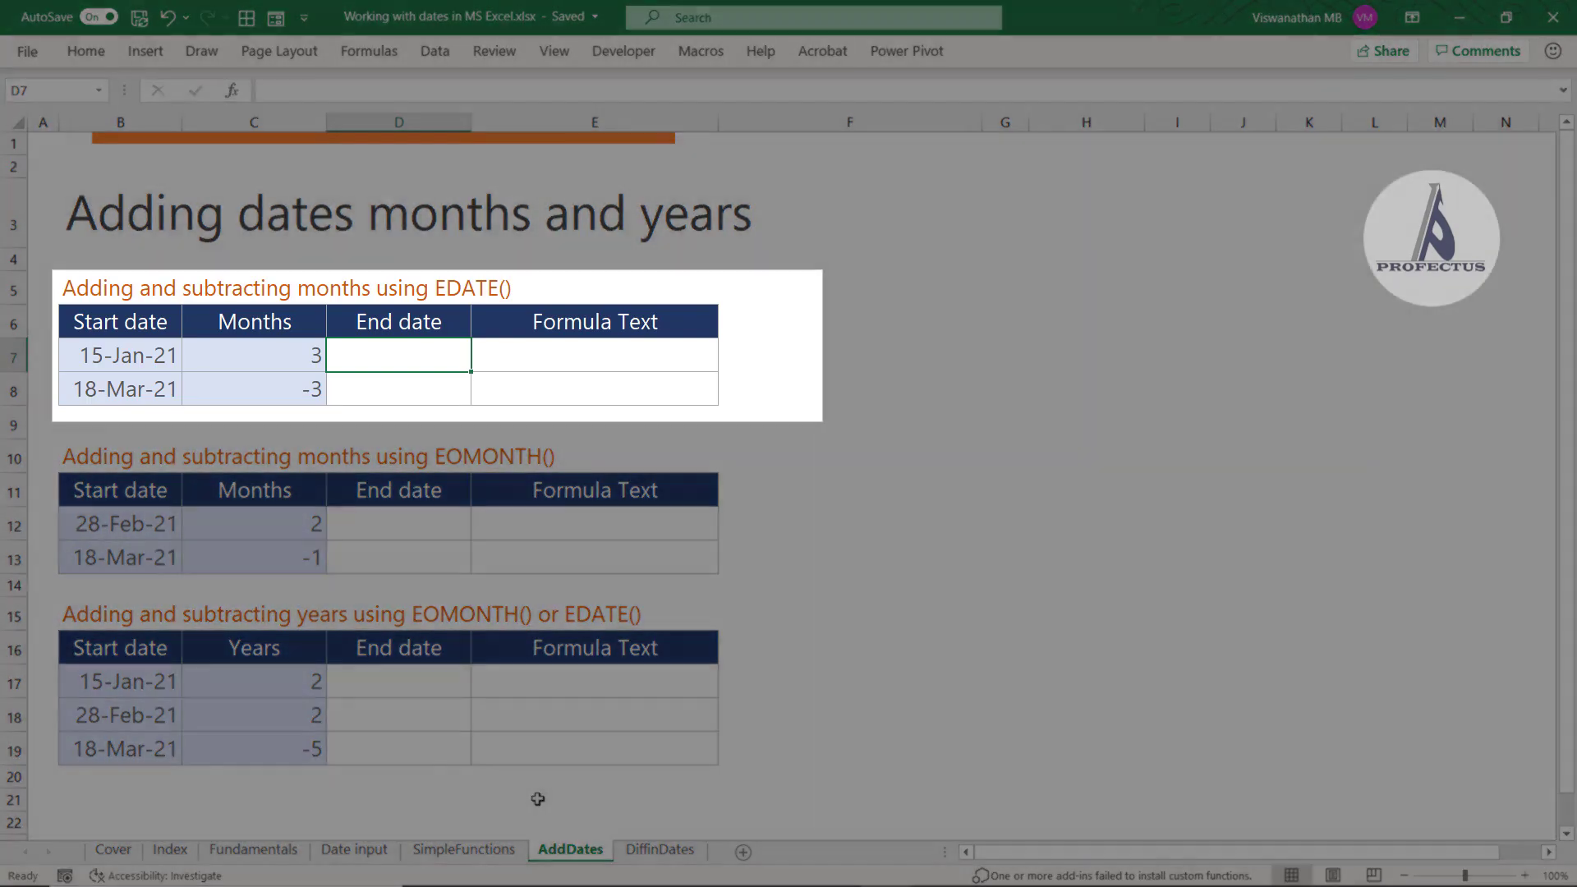
text(=Eda)
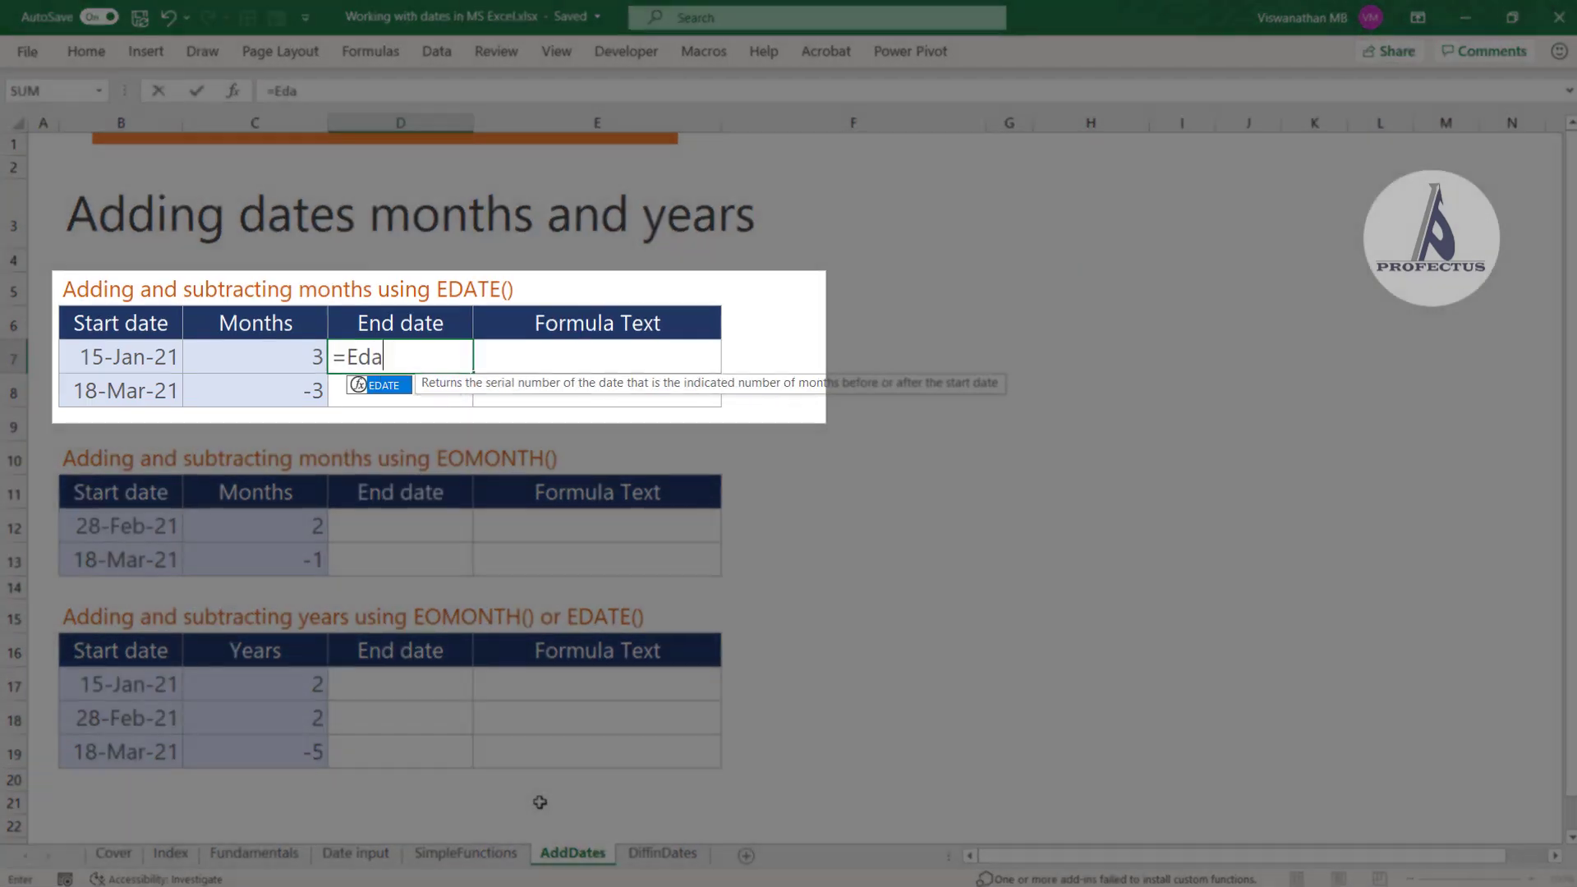
key(Tab)
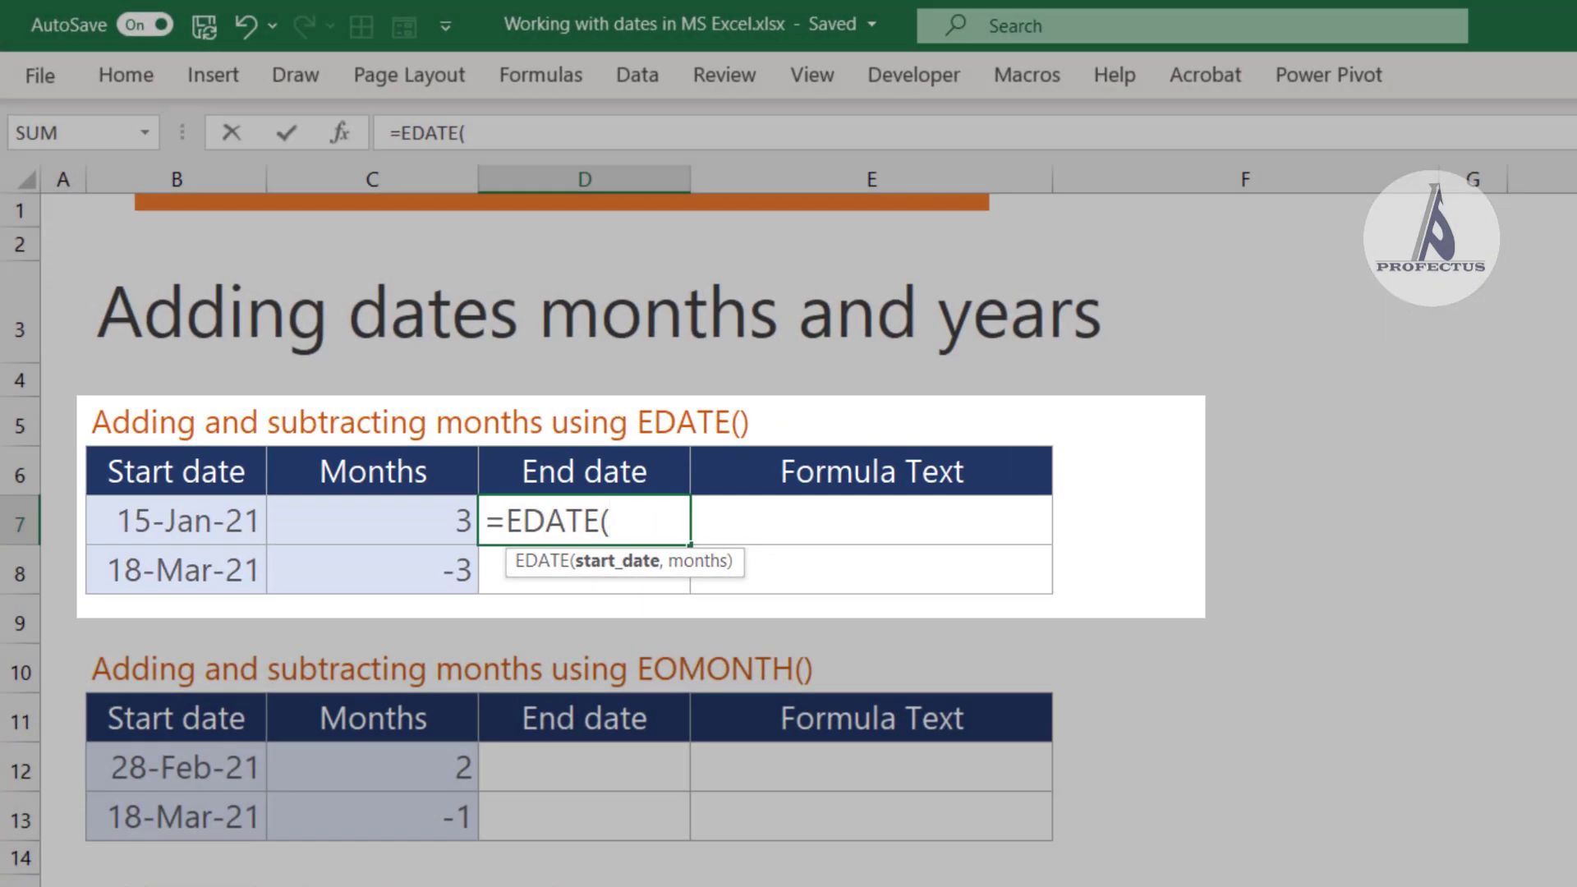
click(177, 520)
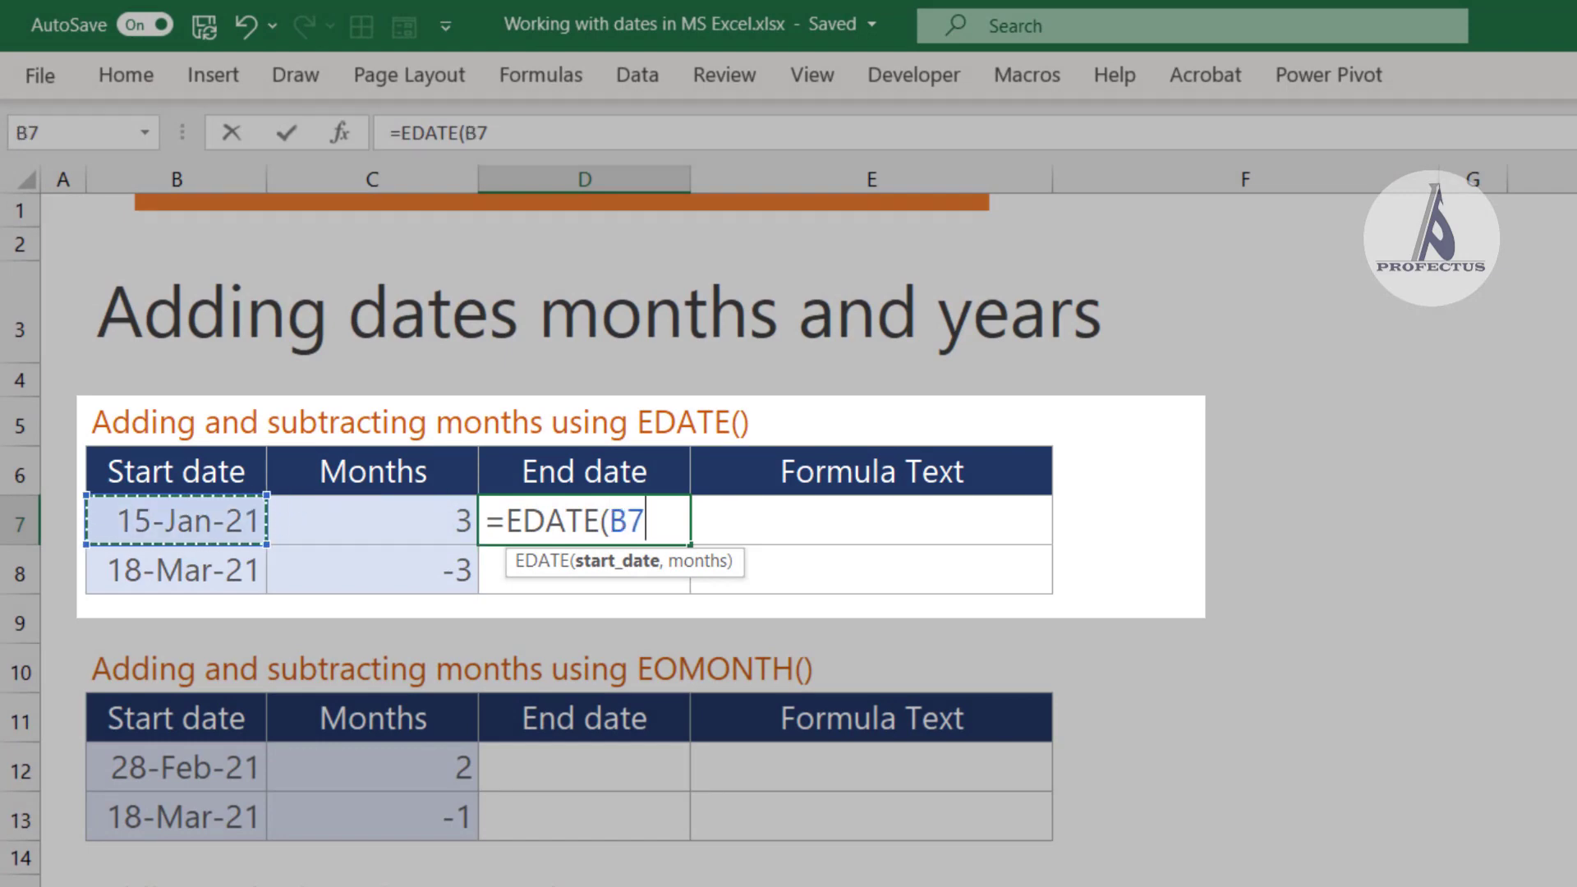
text(,)
click(372, 520)
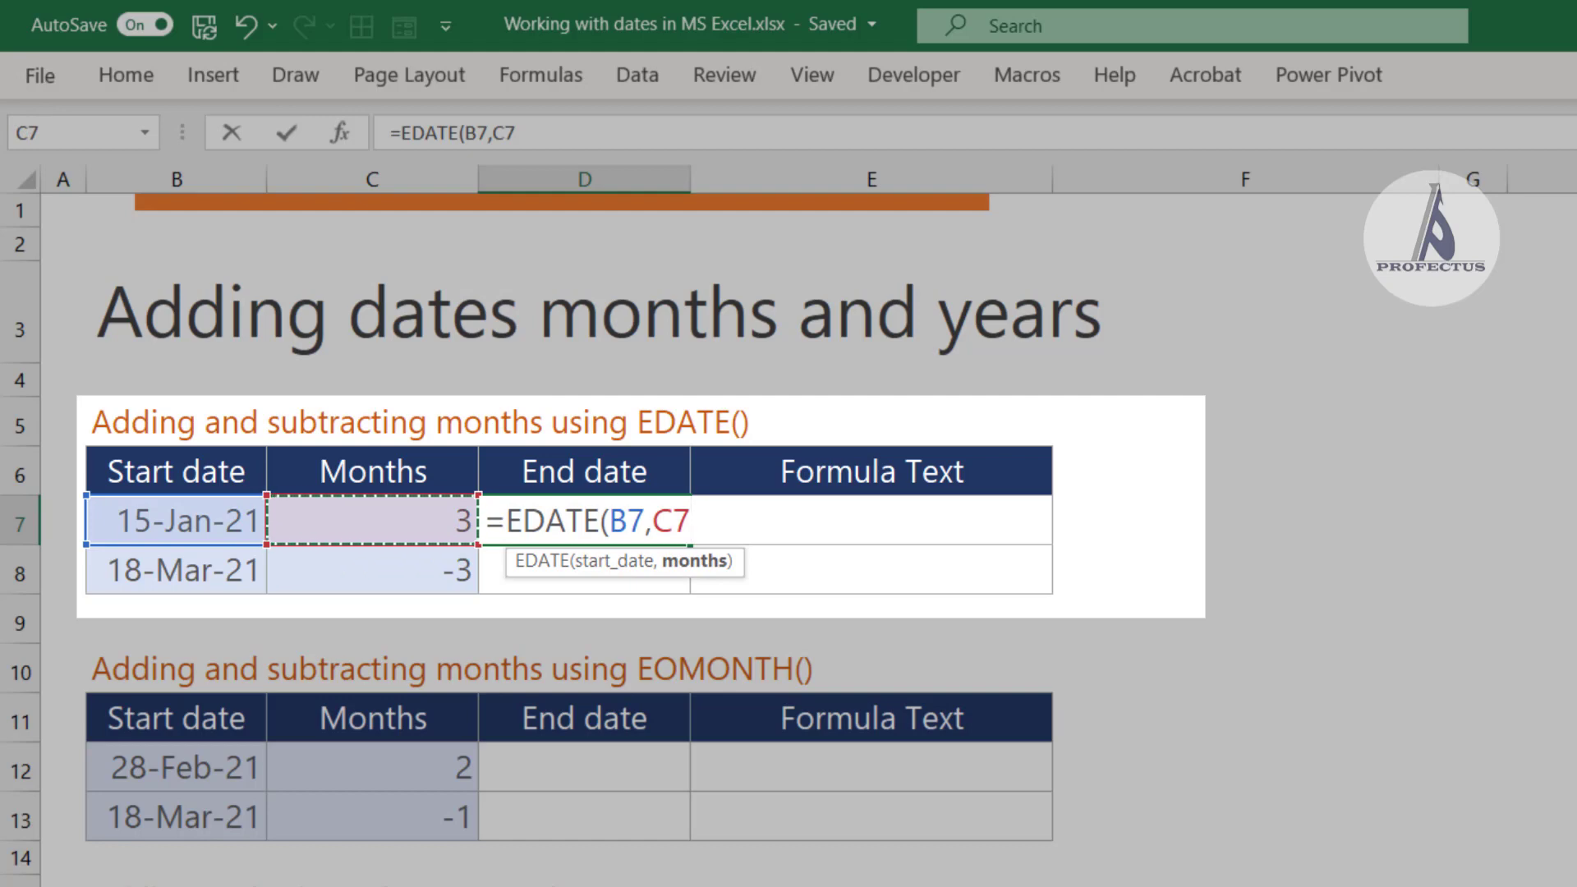
key(Return)
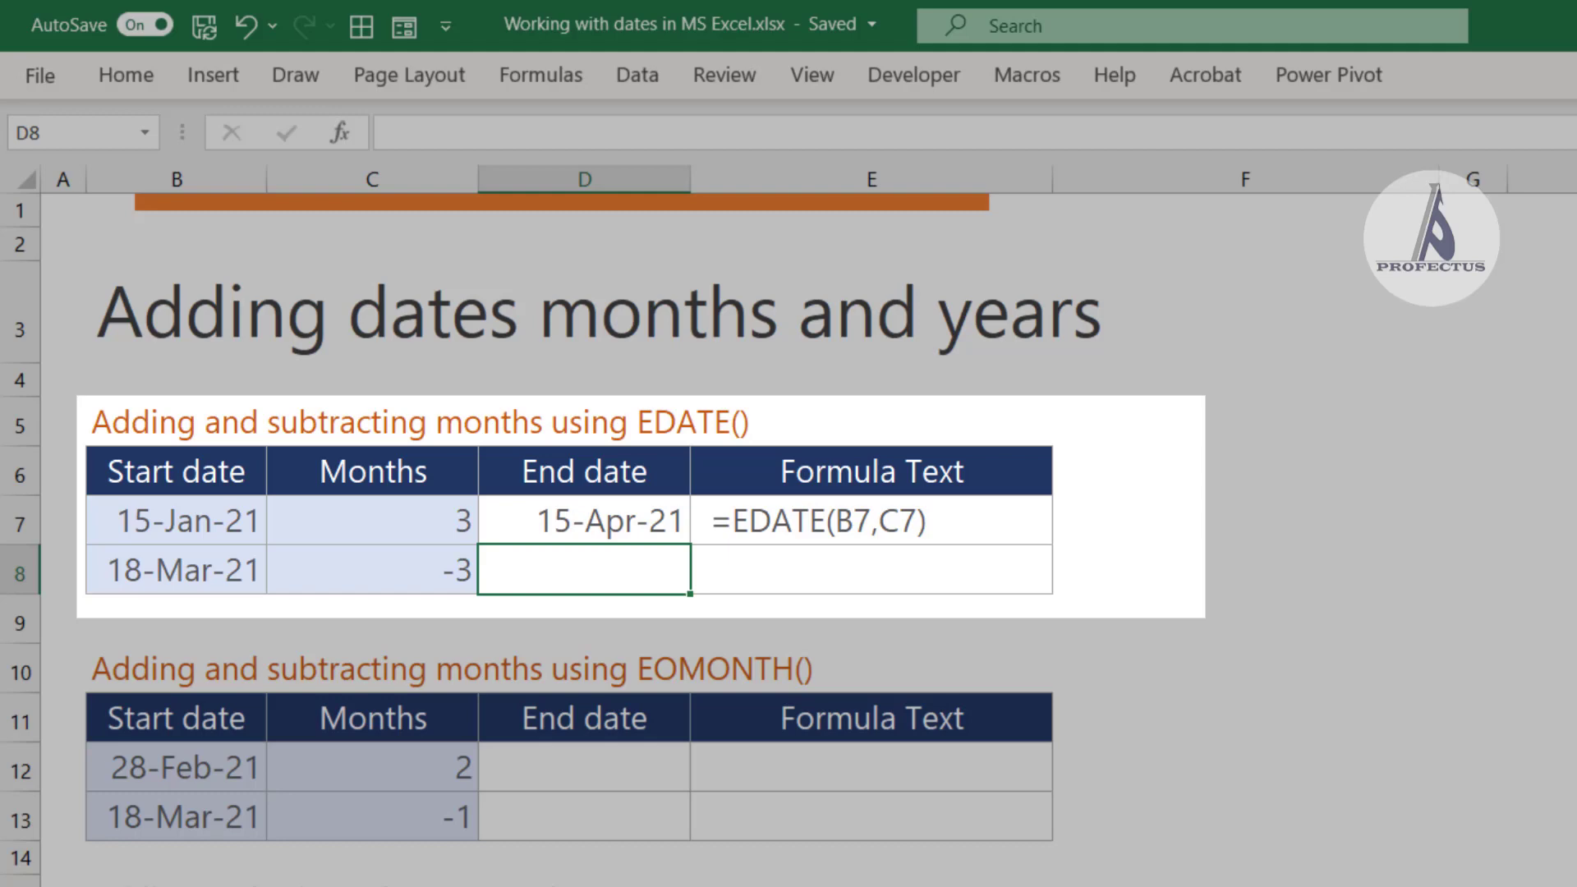
Copy the EDATE formula from D7 to D8 and open the copied formula to check its cell references
key(Up)
key(ctrl+c)
key(Down)
key(Return)
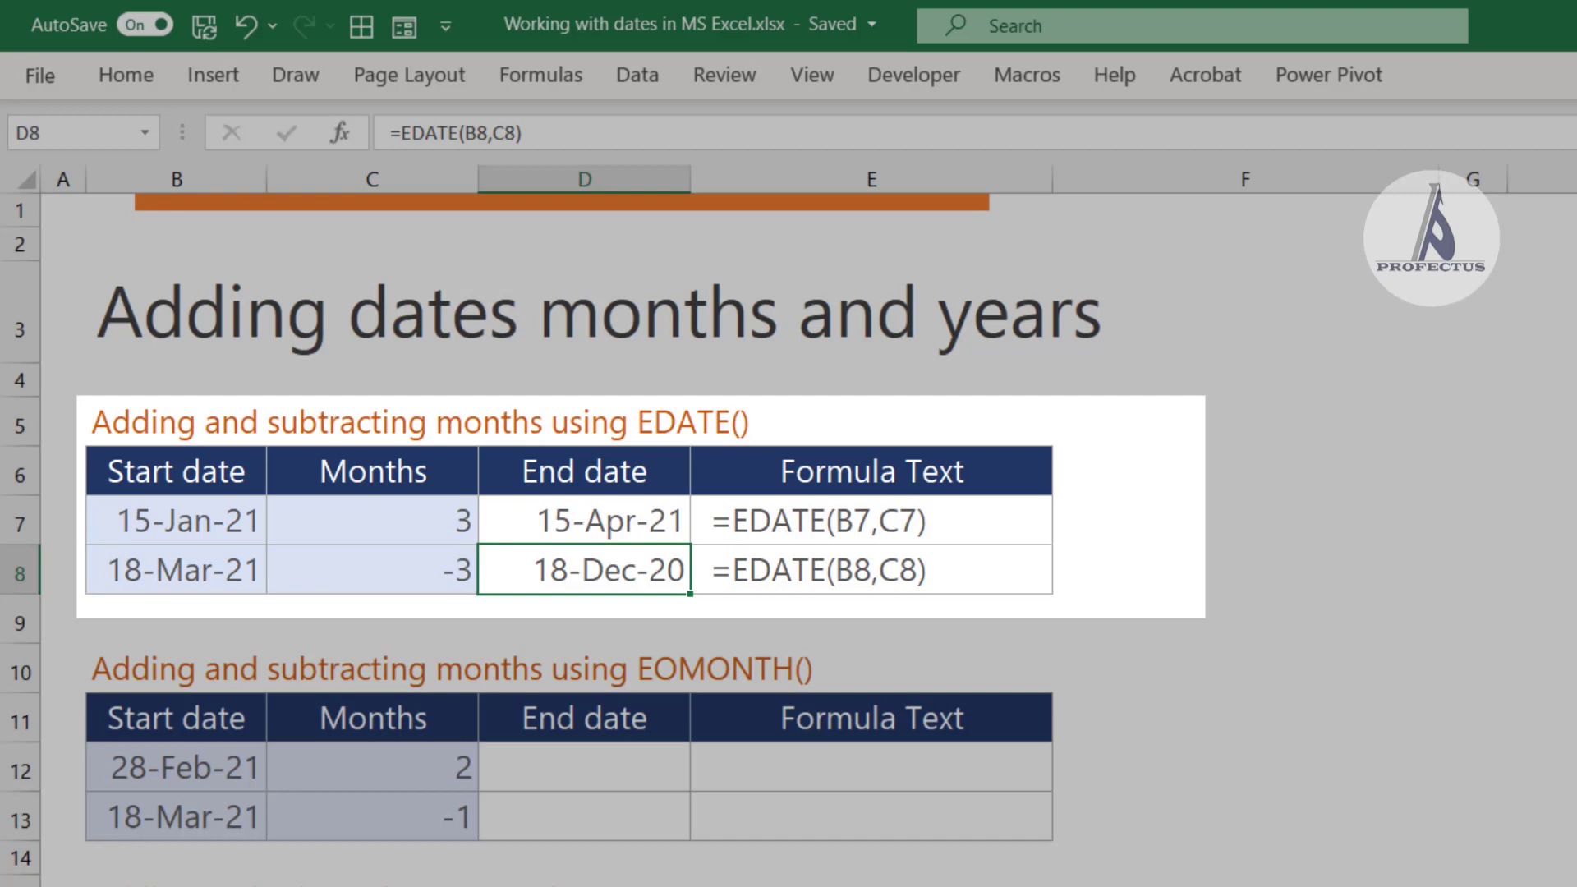
key(F2)
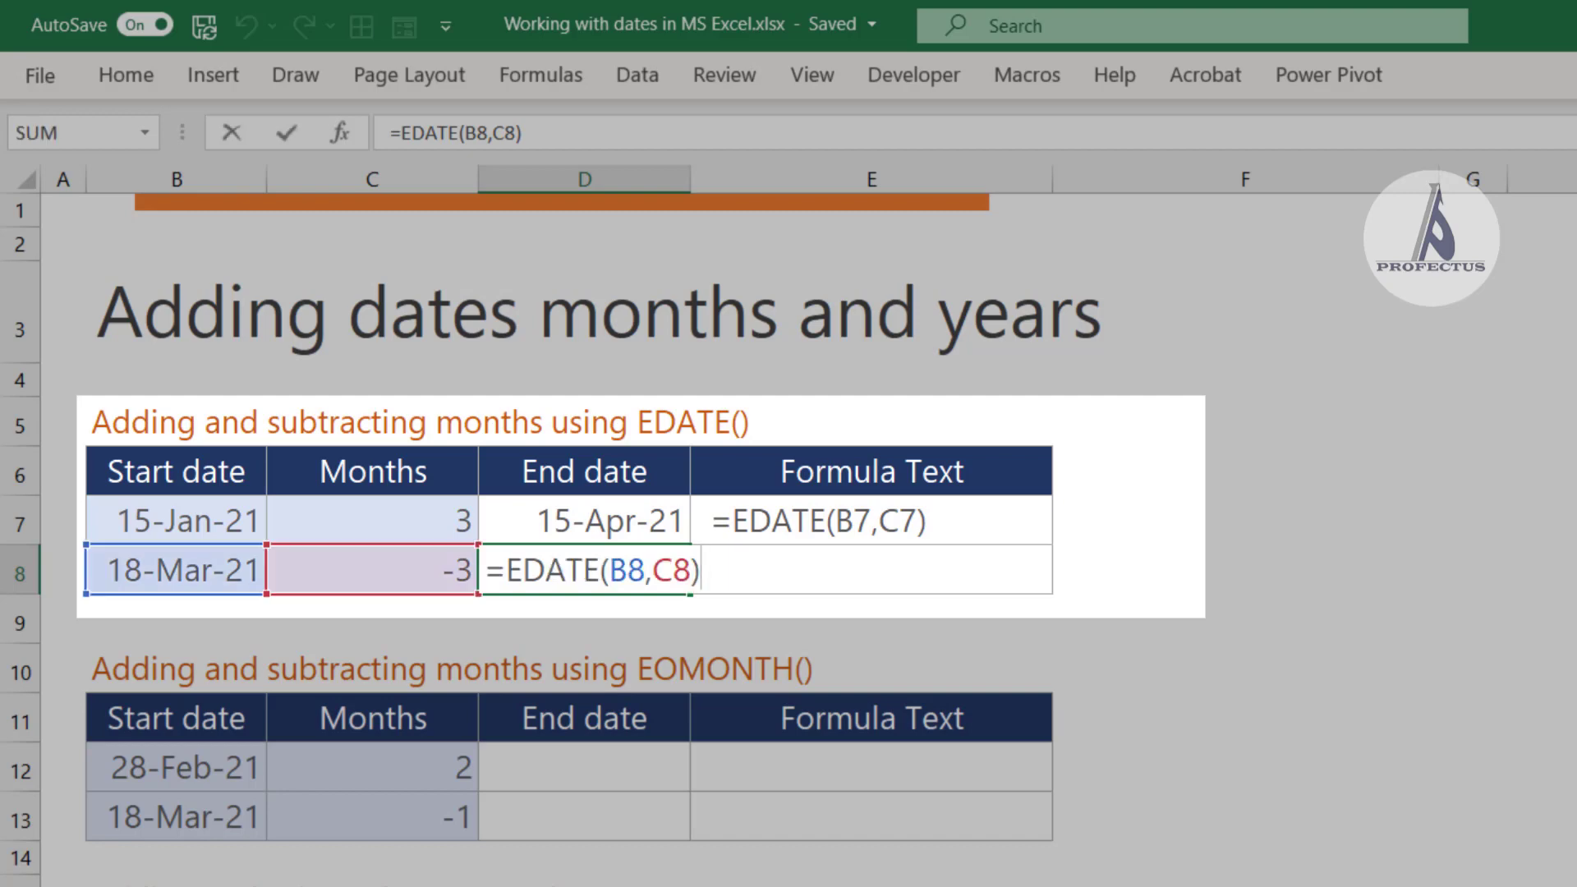
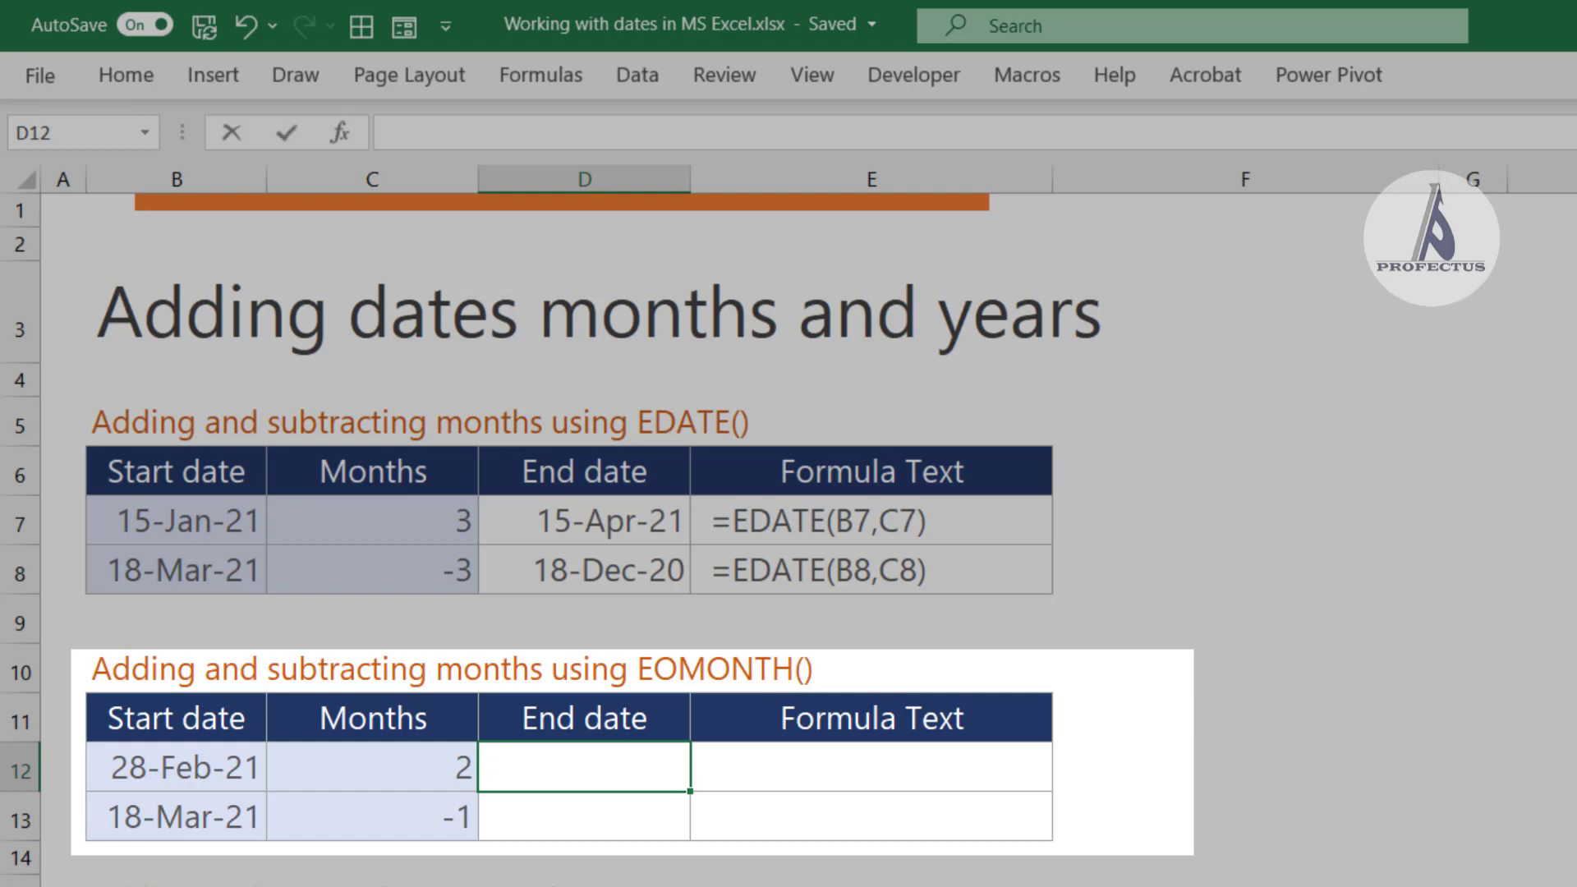
Add the months in C12 to the start date in B12 by entering =EDATE(B12,C12) in D12
text(=Eda)
key(Tab)
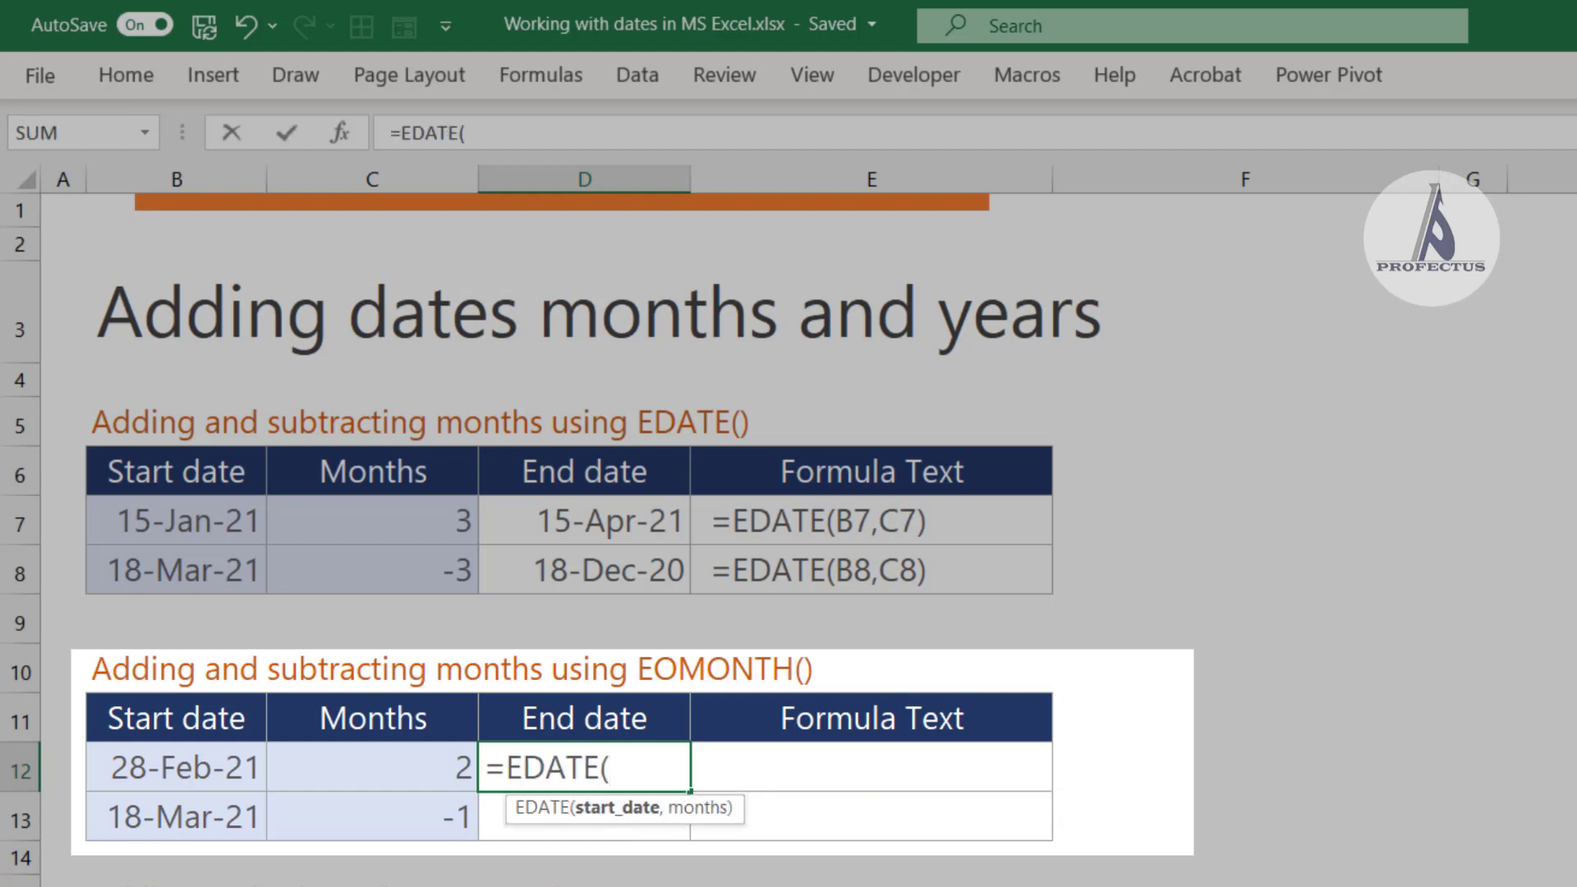
click(177, 767)
text(,)
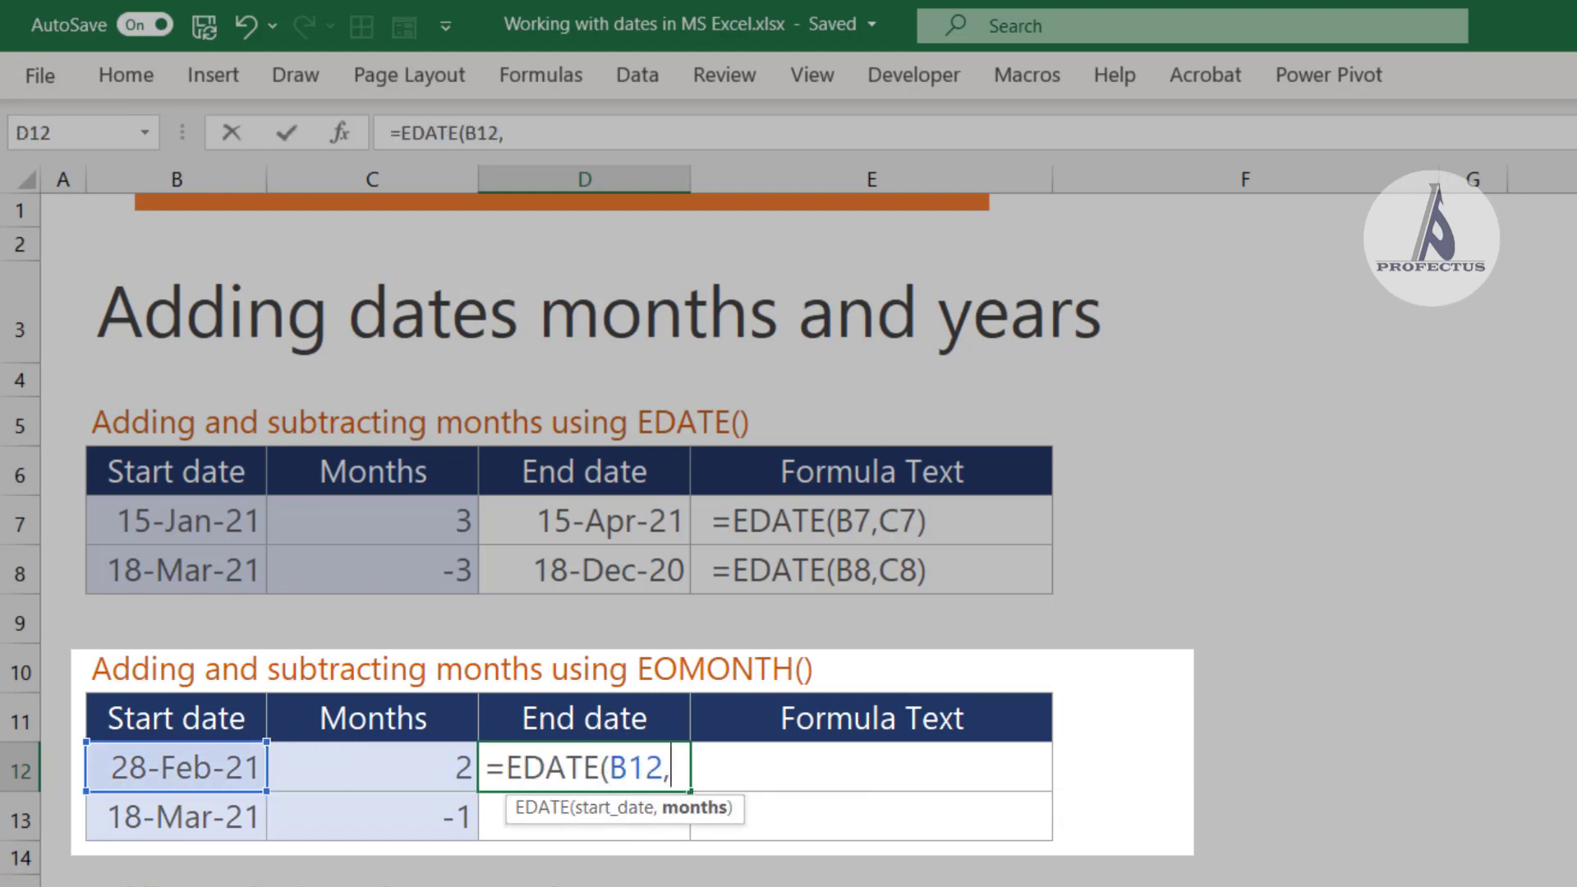
key(Left)
text())
key(Return)
key(Up)
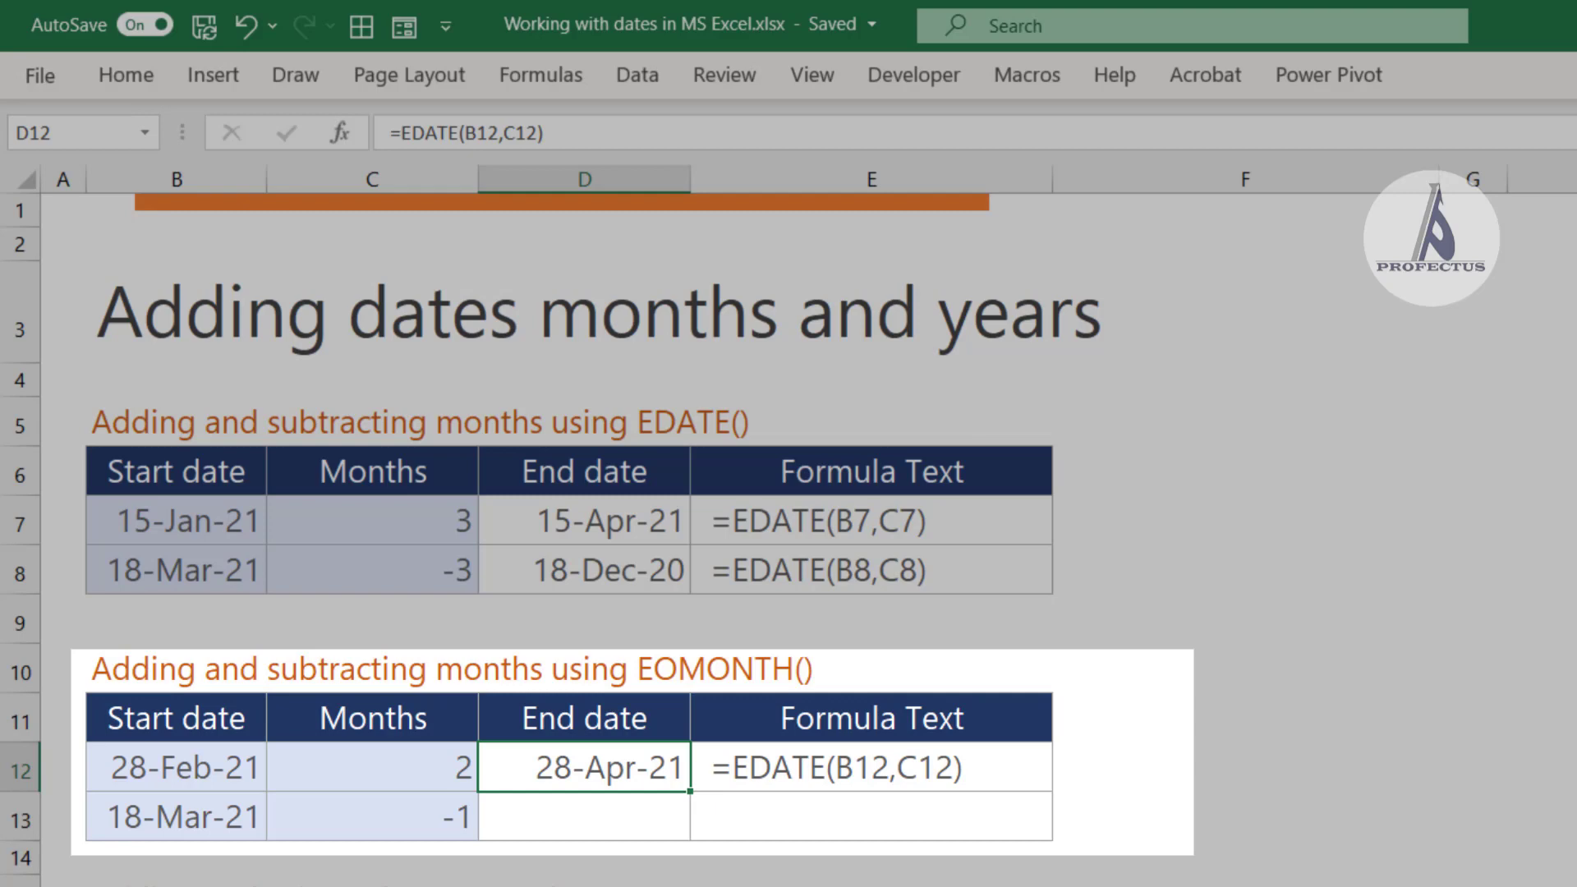
Replace the formula in D12 with =EOMONTH(B12,C12) to get the month-end date for the start date and months given
text(=)
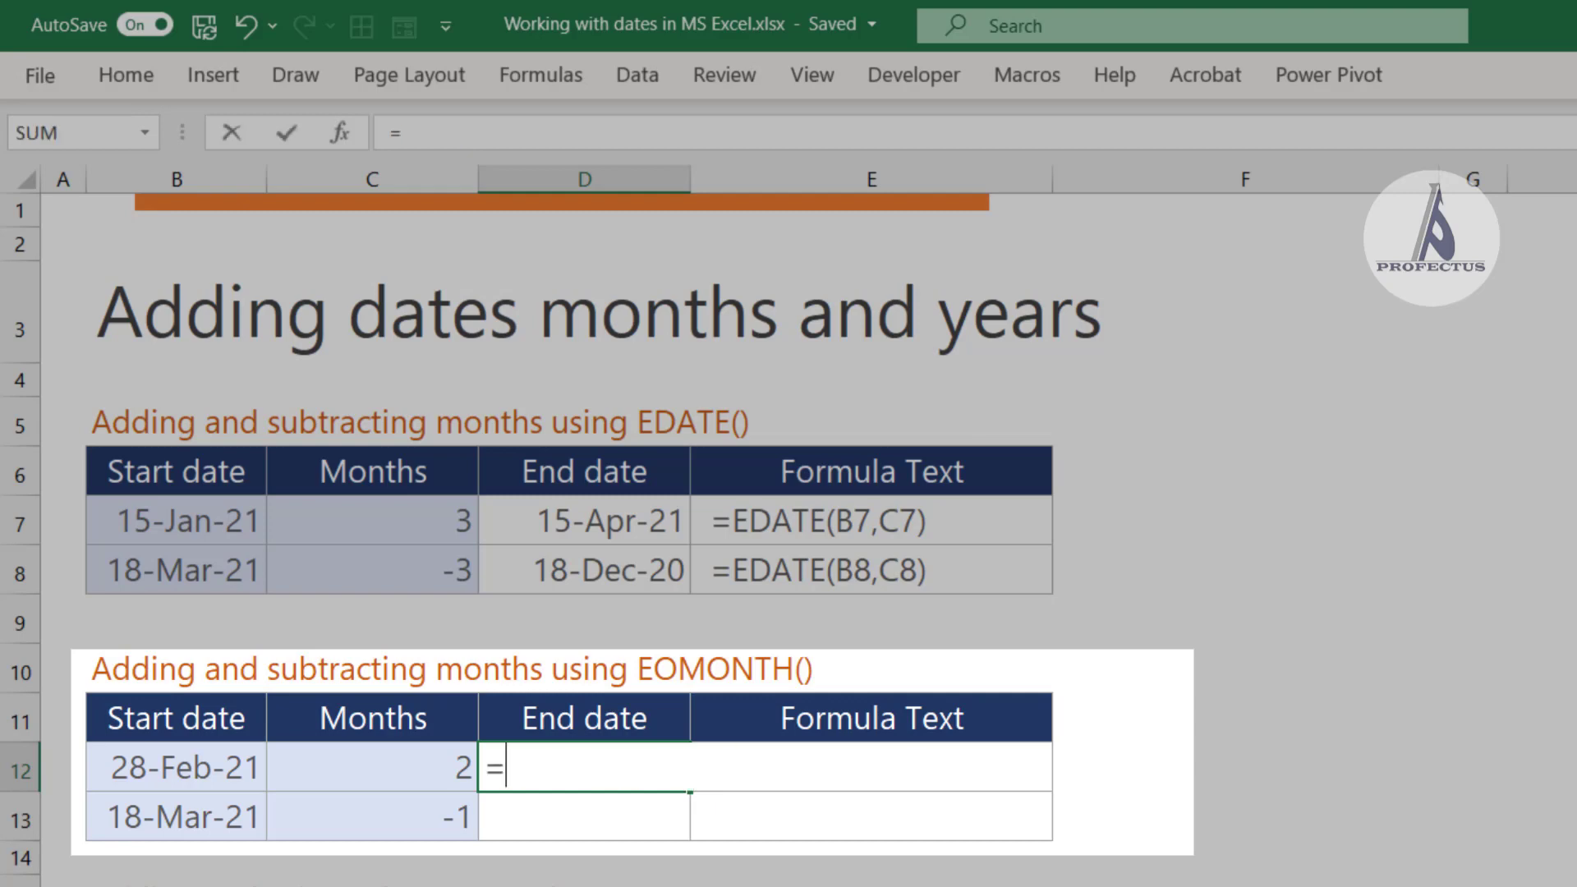
text(Eo)
key(Tab)
click(372, 767)
click(176, 767)
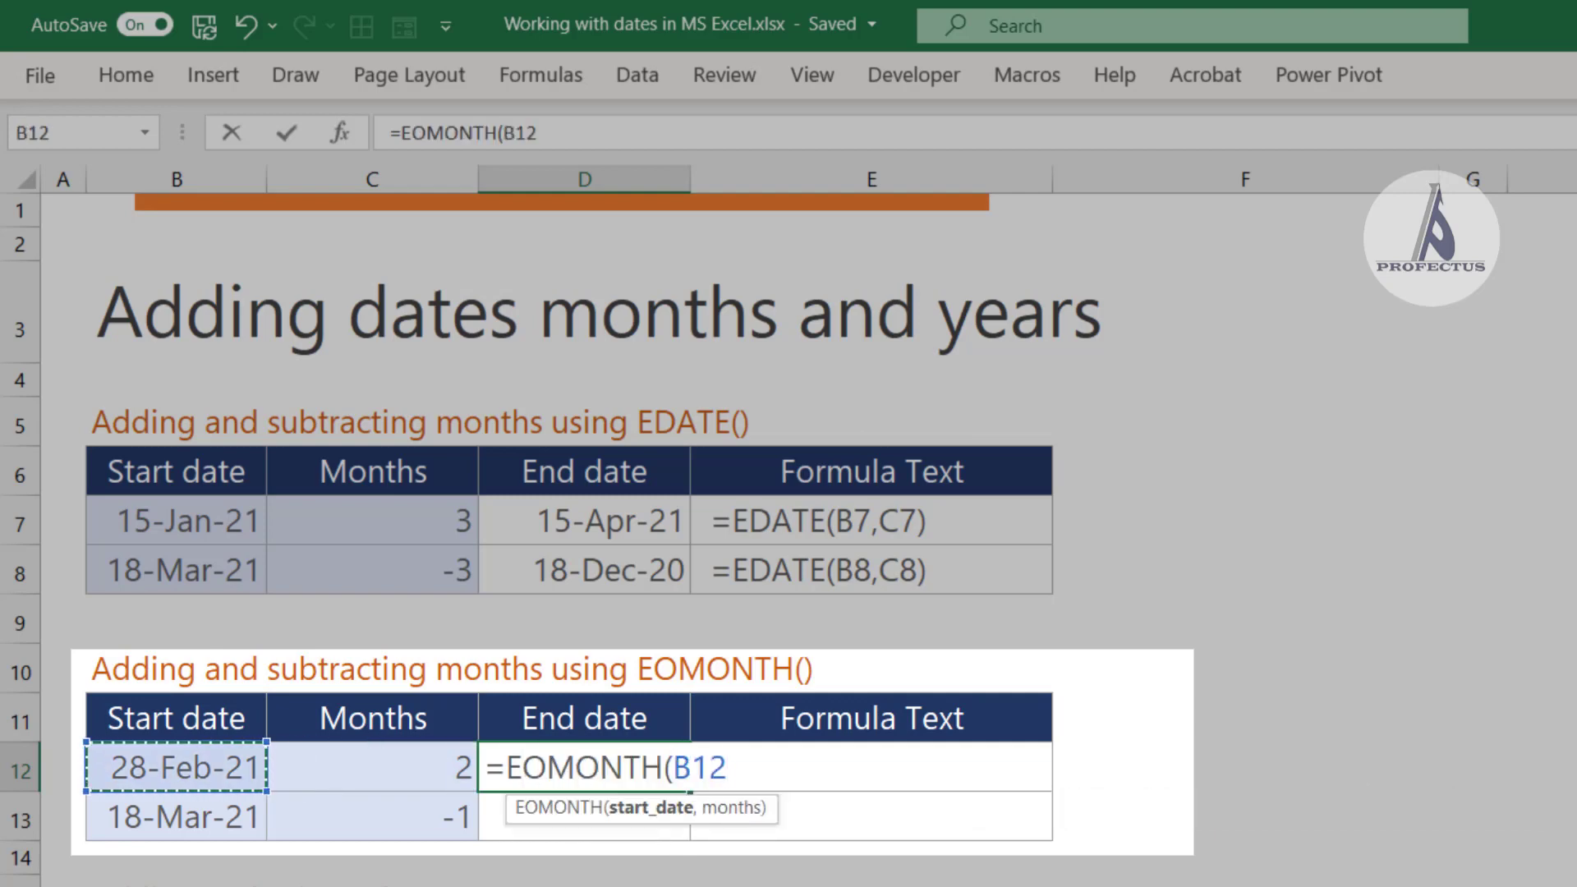
text(,)
click(372, 767)
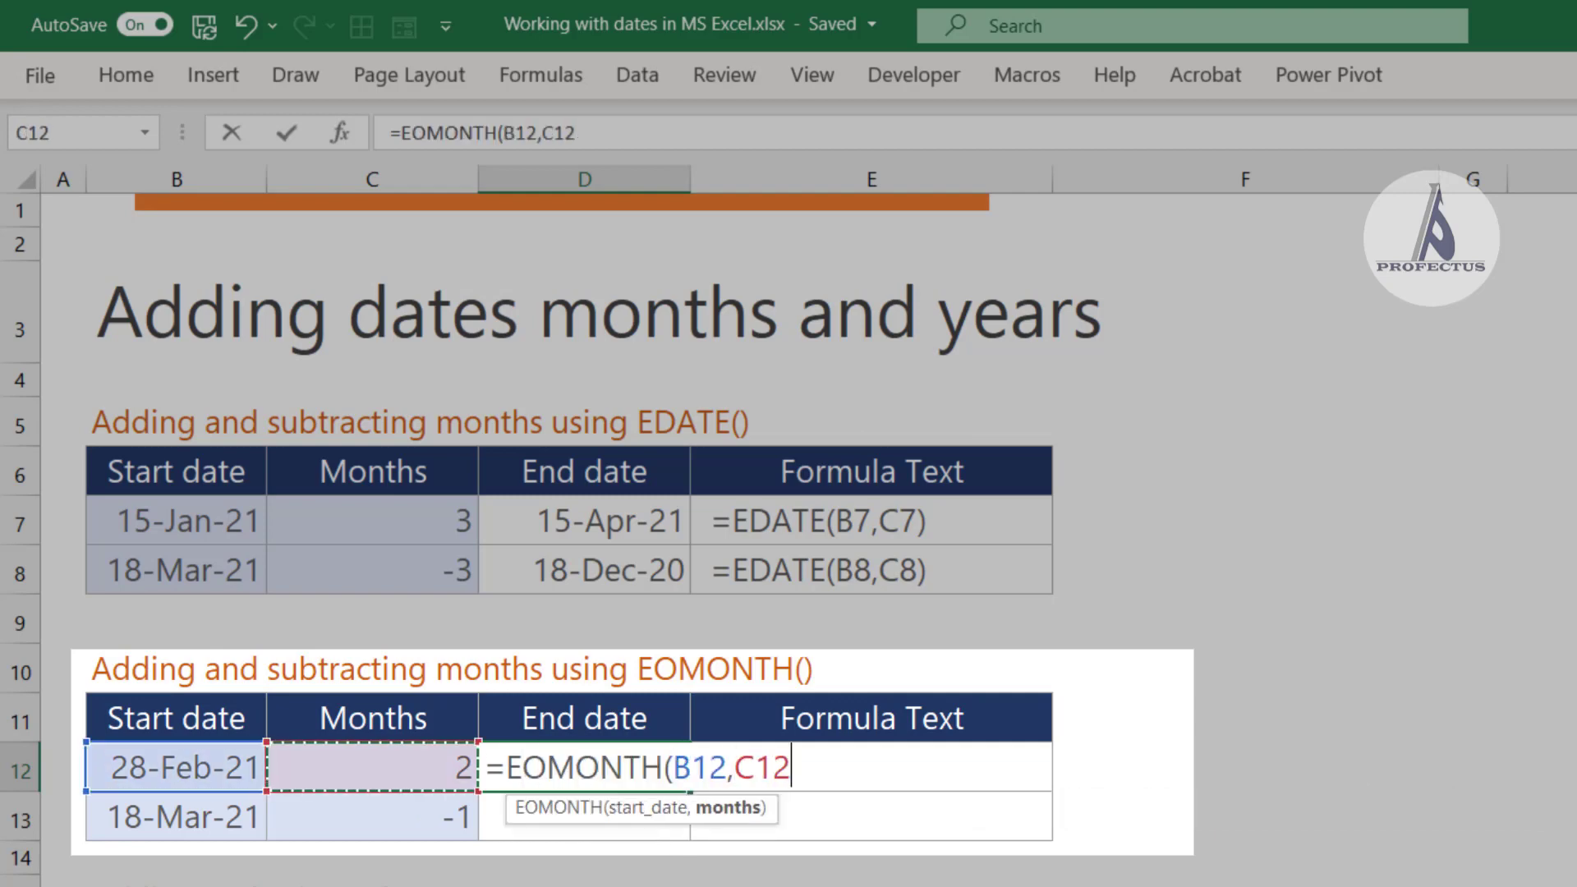
text())
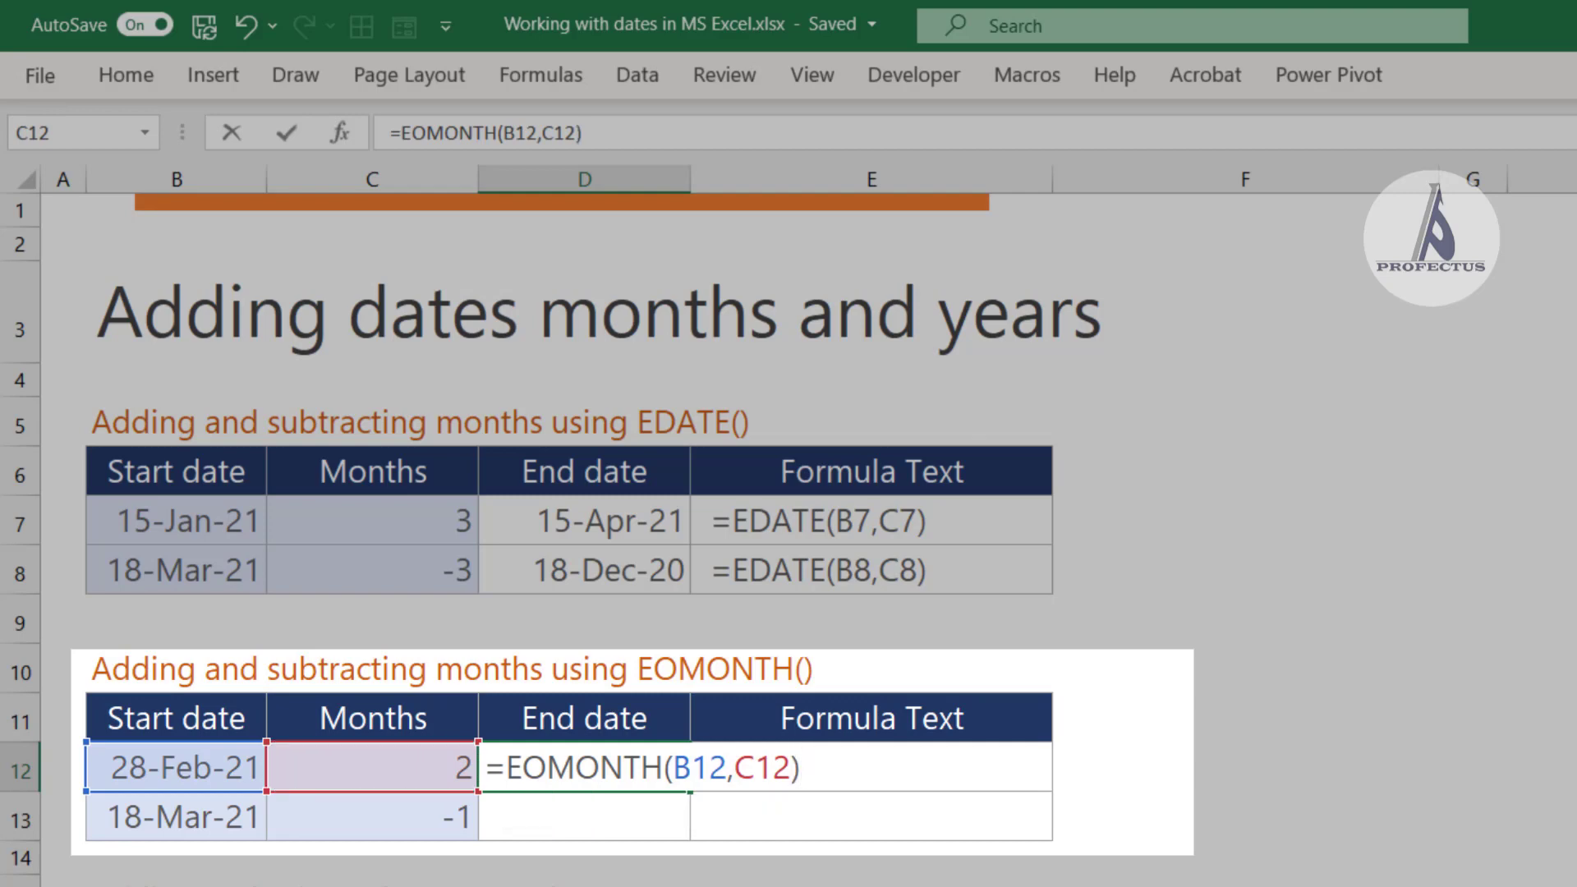
key(Return)
click(609, 780)
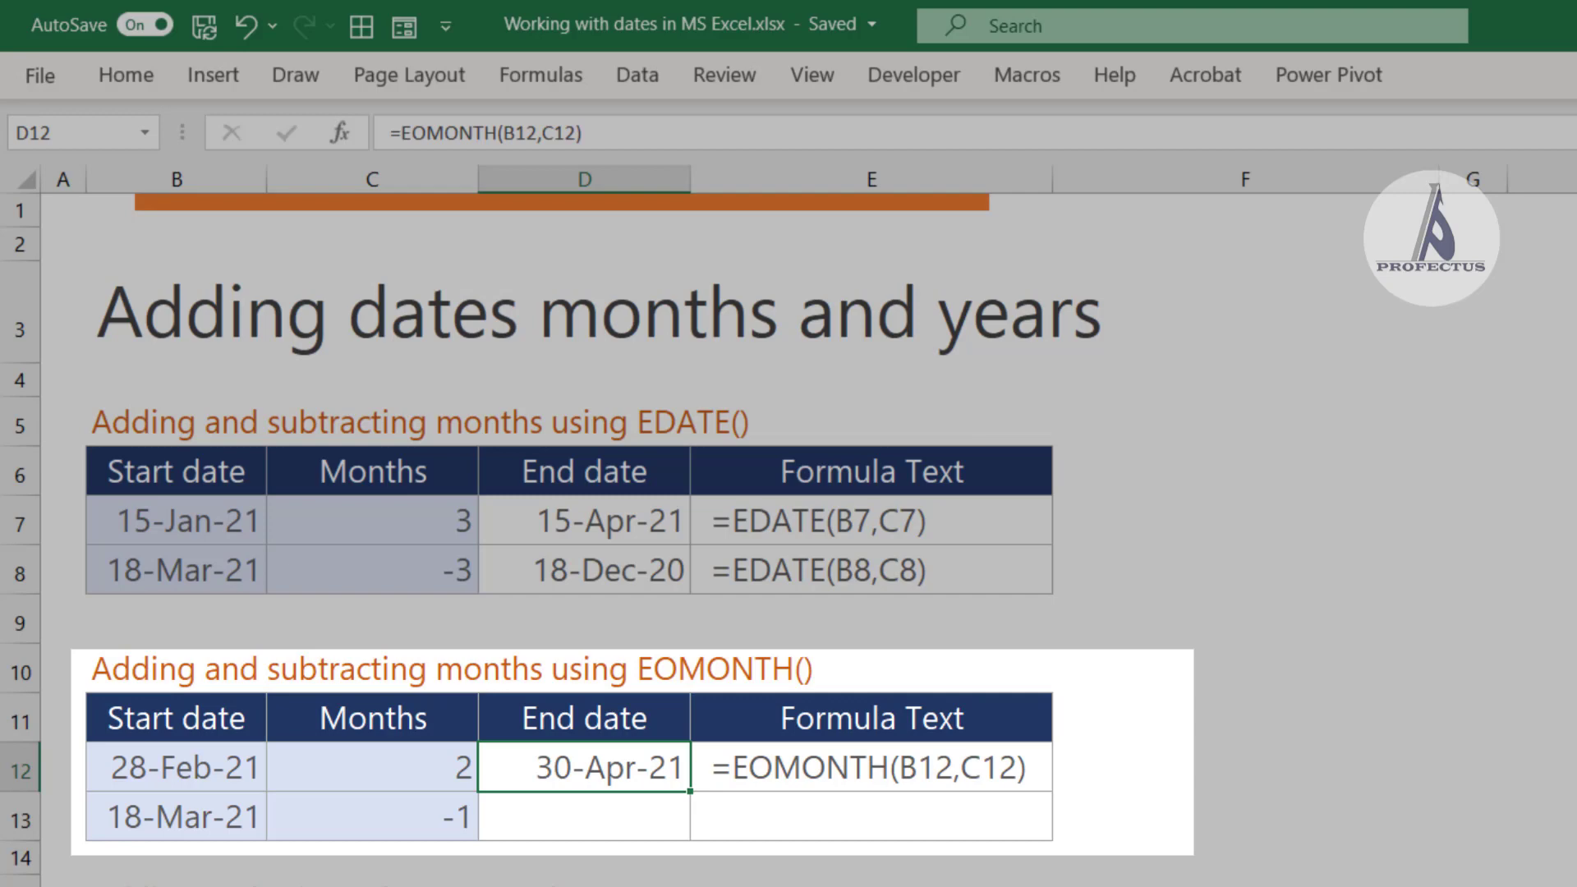
Change the start date in B12 to 15-Feb-21 to test the EOMONTH formula with a mid-month date
key(Left)
key(Left)
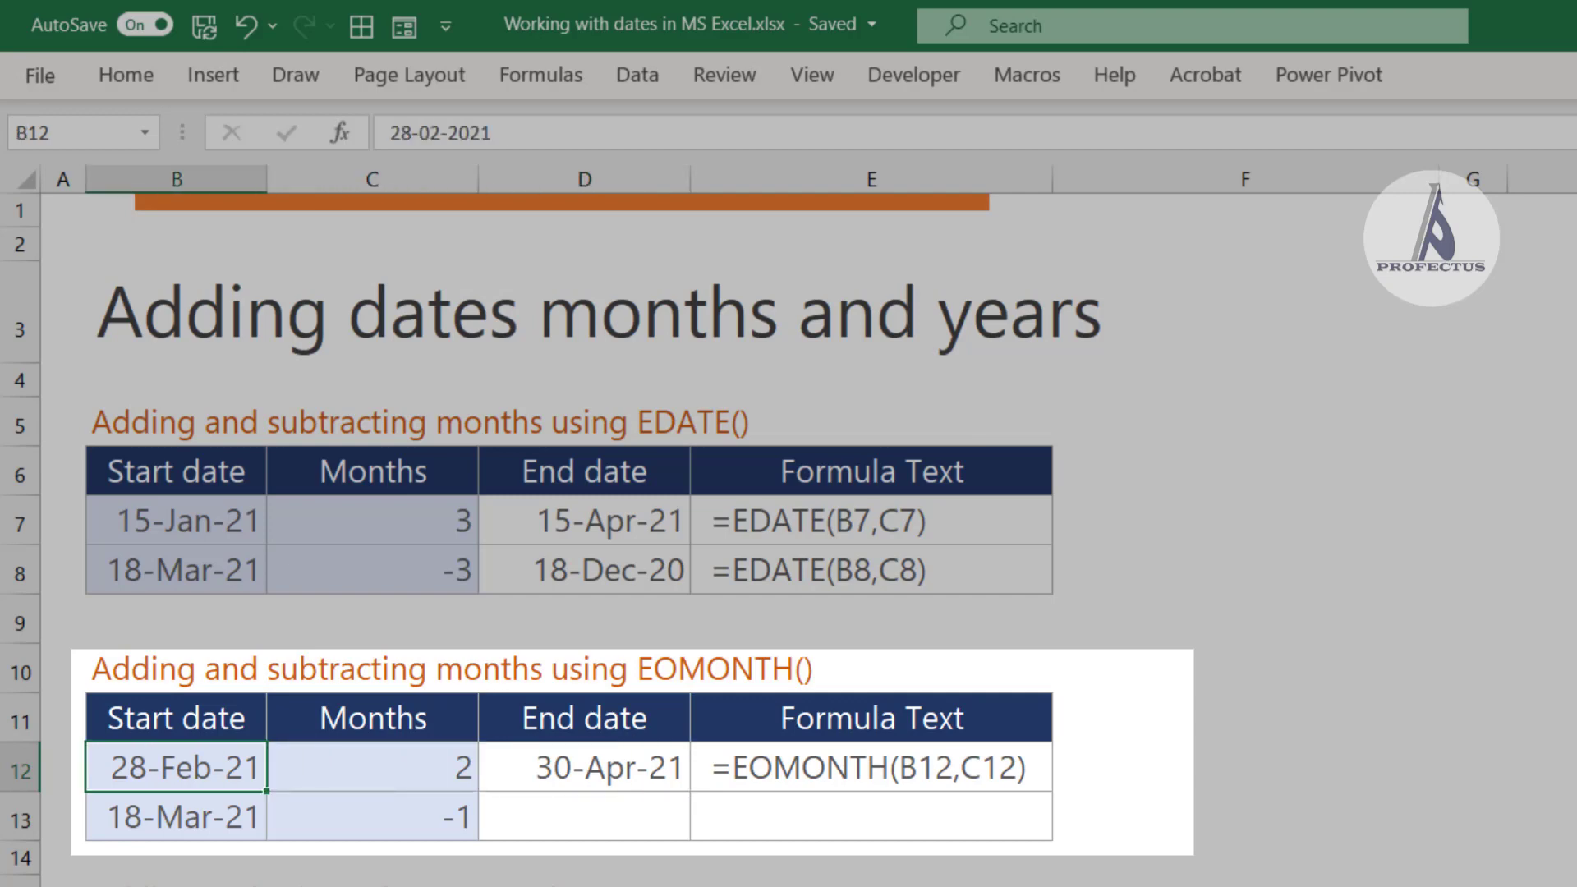
text(15-Fe)
text(b-21)
key(Return)
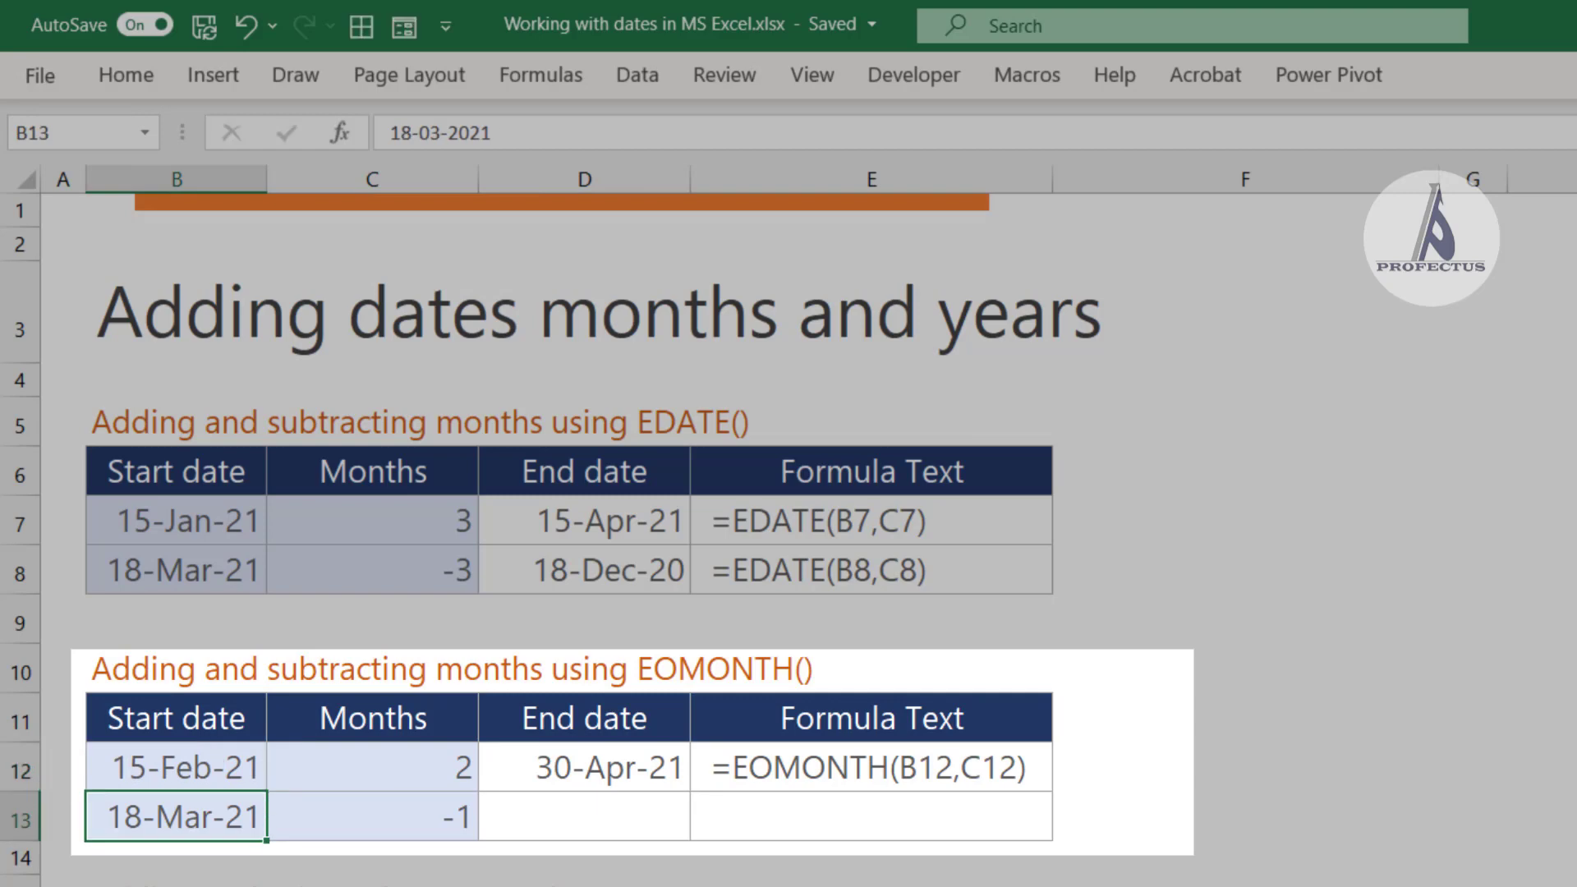
Get the month-end date for the start date and months in row 13 by entering =EOMONTH(B13,C13) in D13
click(584, 816)
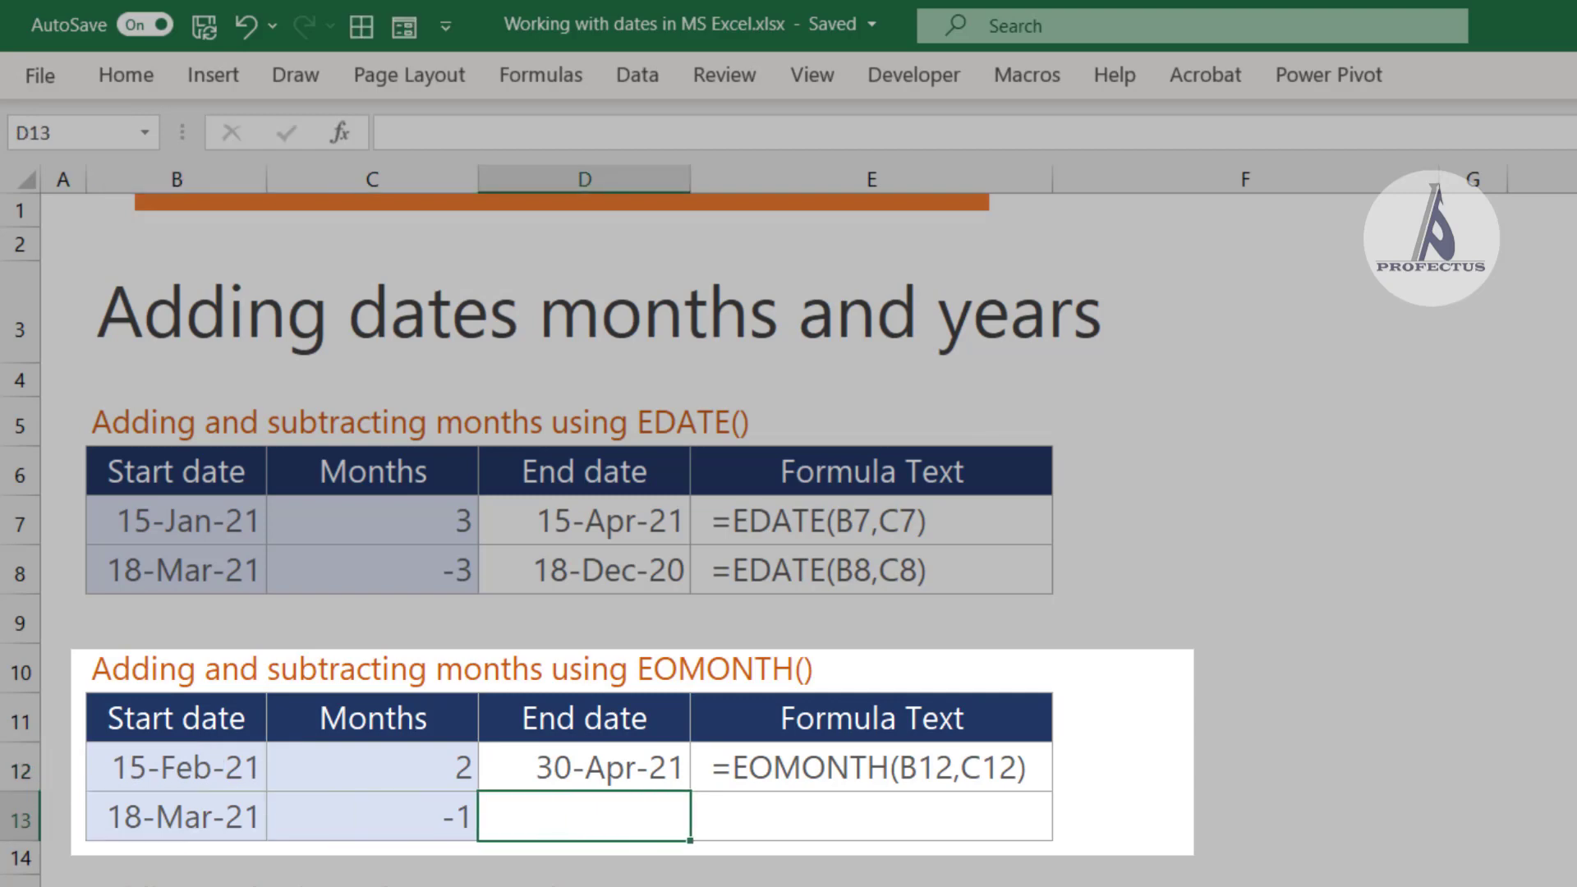
text(=eomon)
key(Tab)
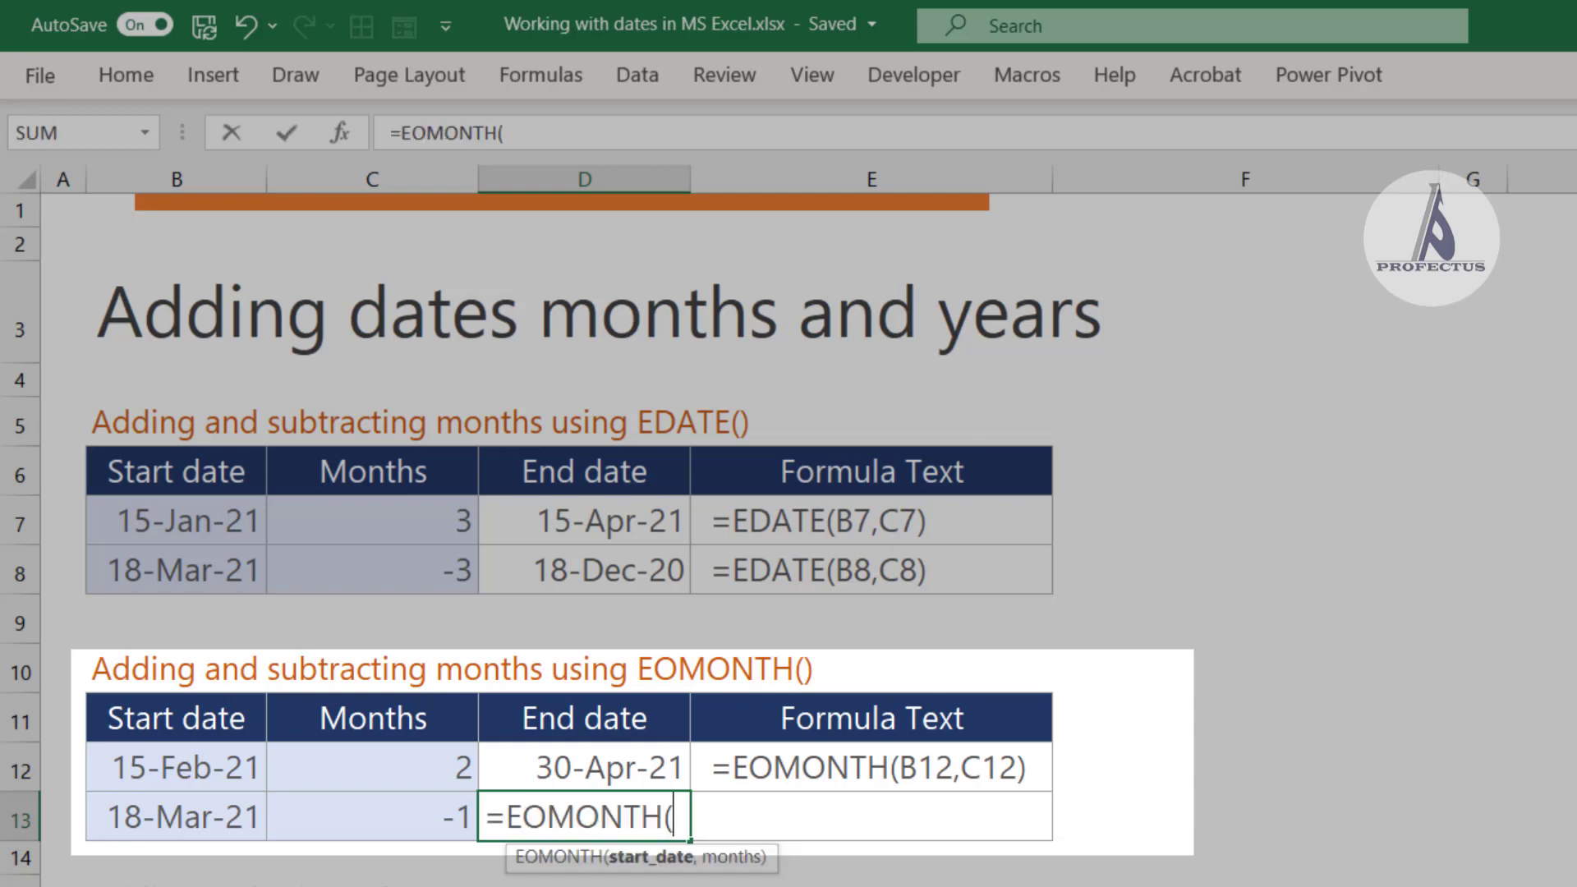
key(Left)
key(Left)
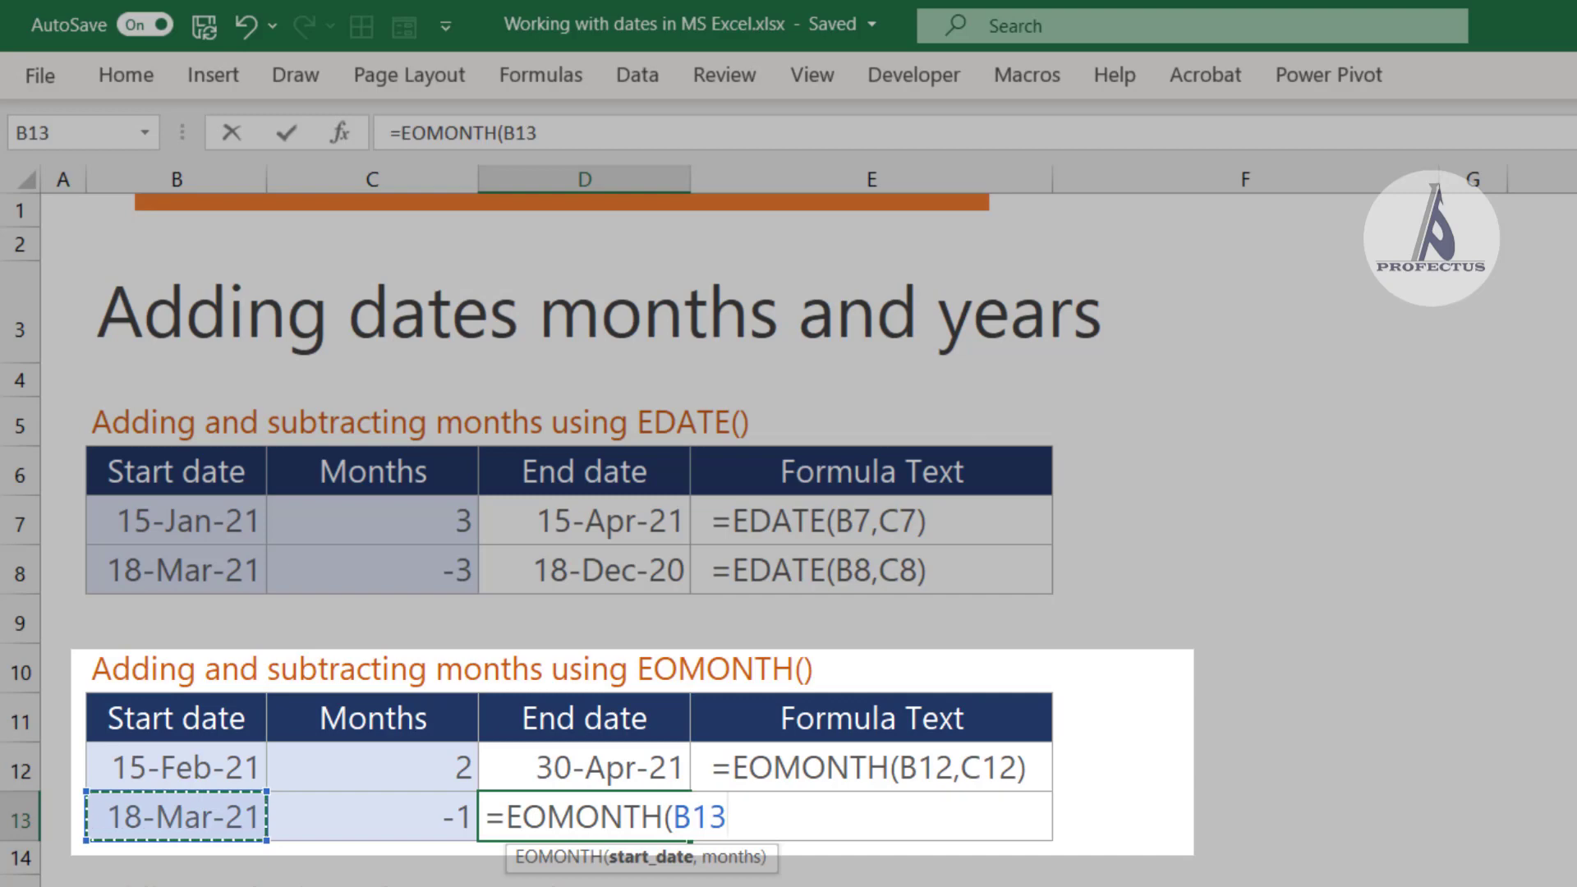
text(,)
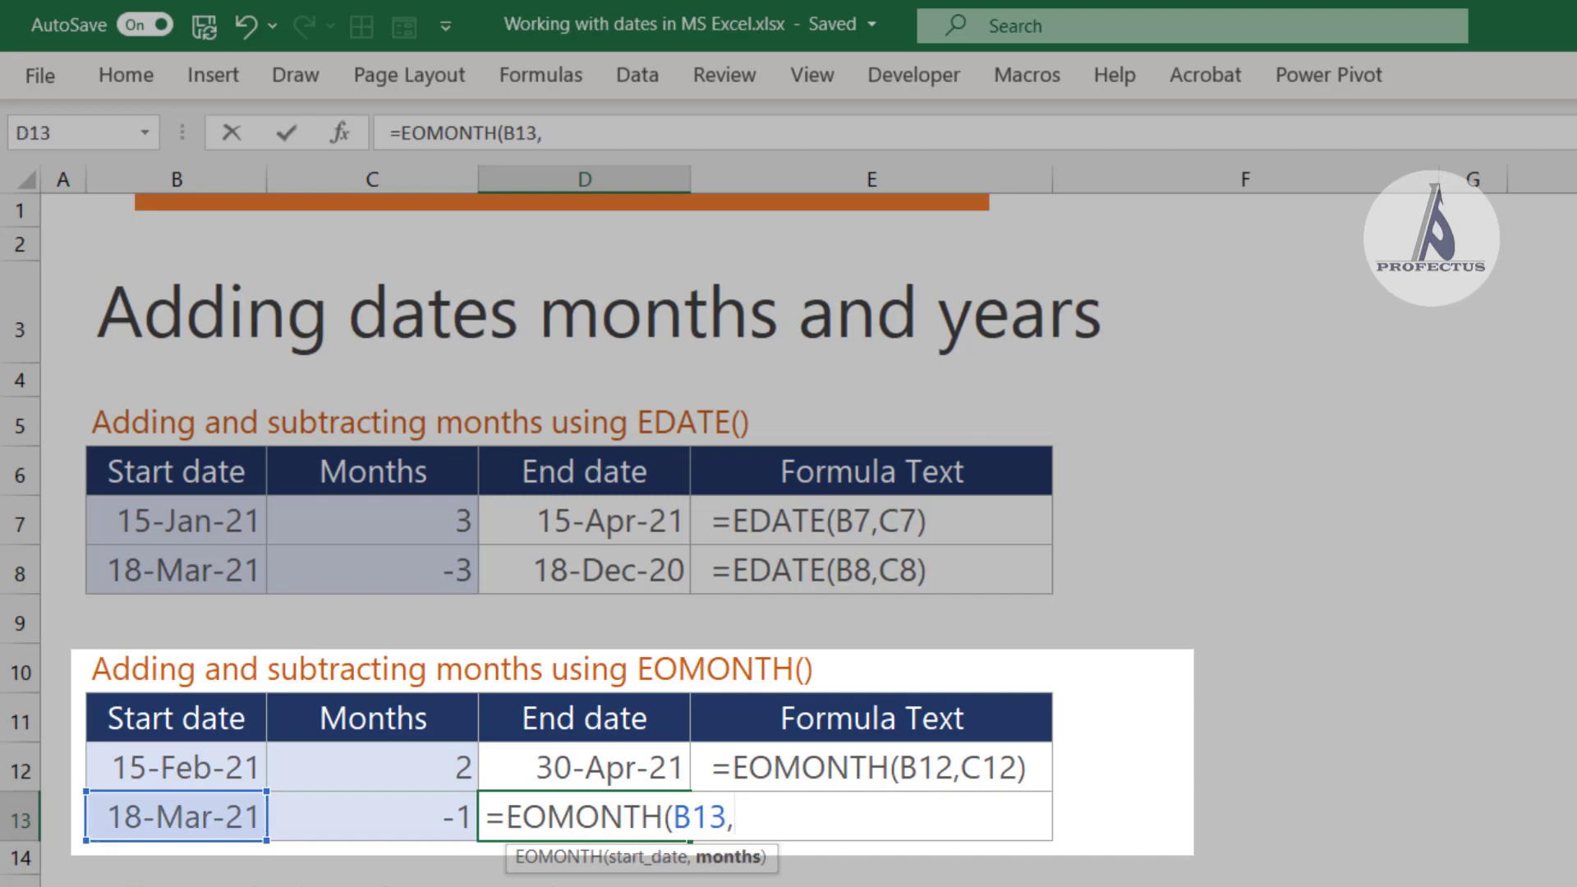
click(372, 817)
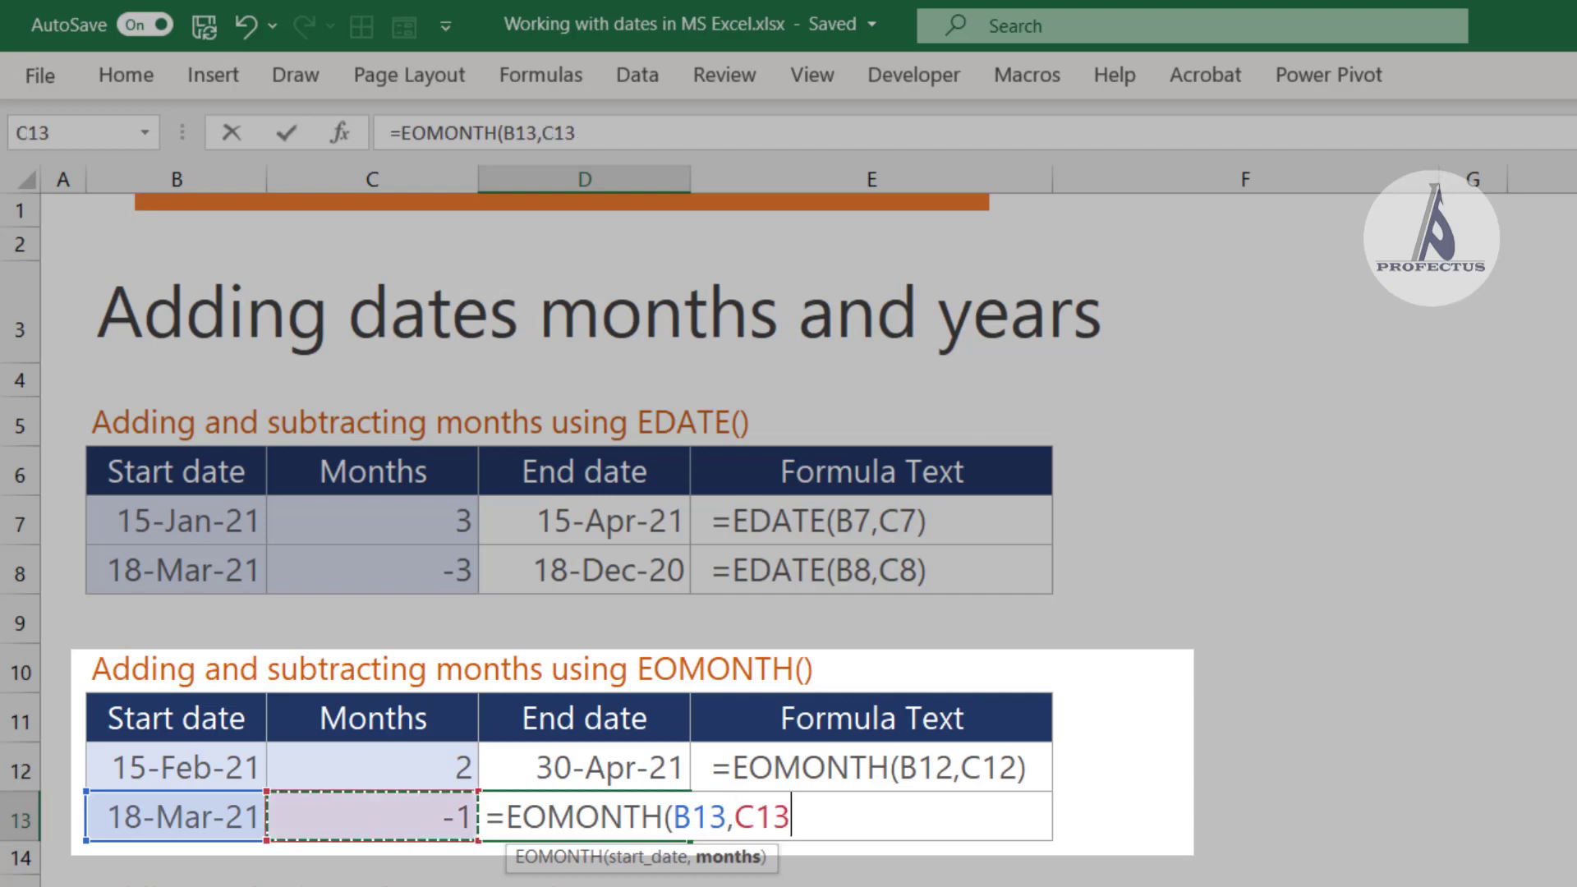
text())
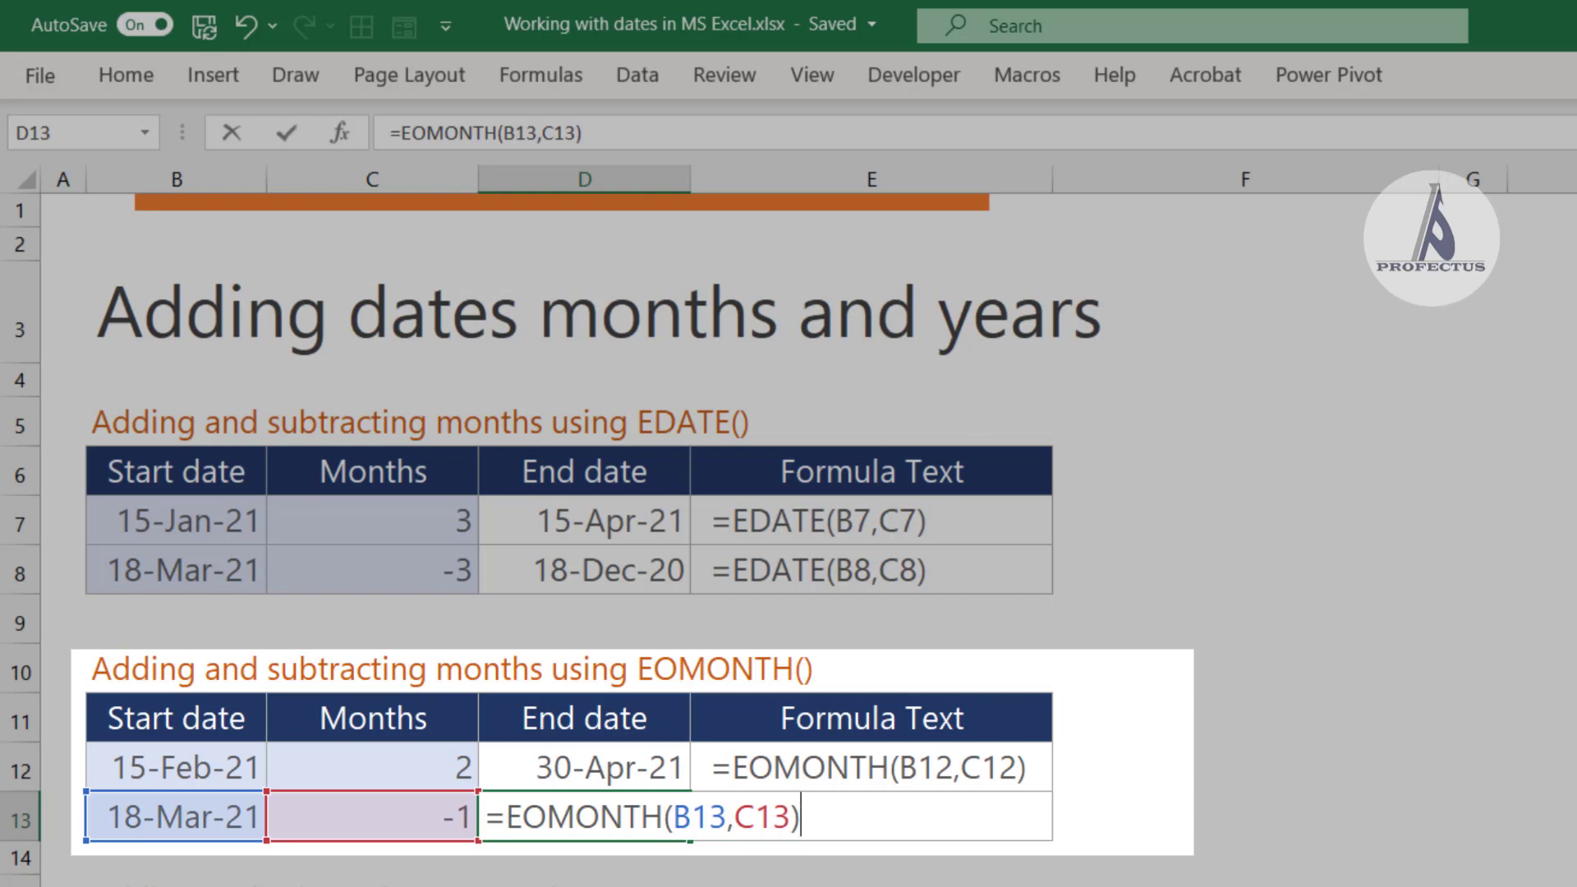
key(Return)
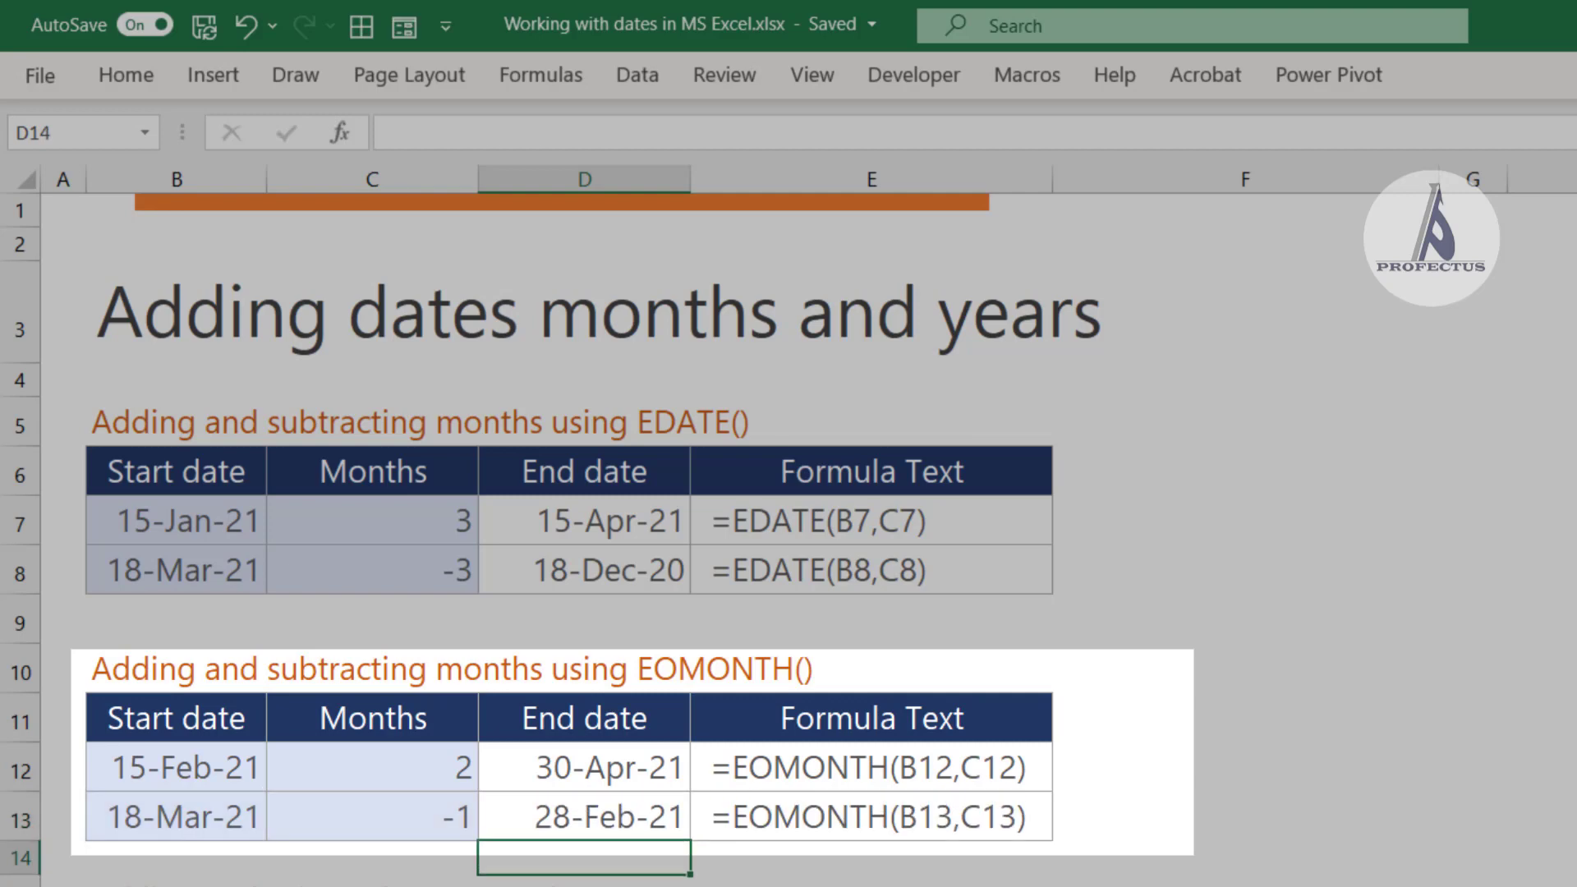
Set the months value in C13 to 0 so EOMONTH uses the start date's own month
key(Up)
key(Left)
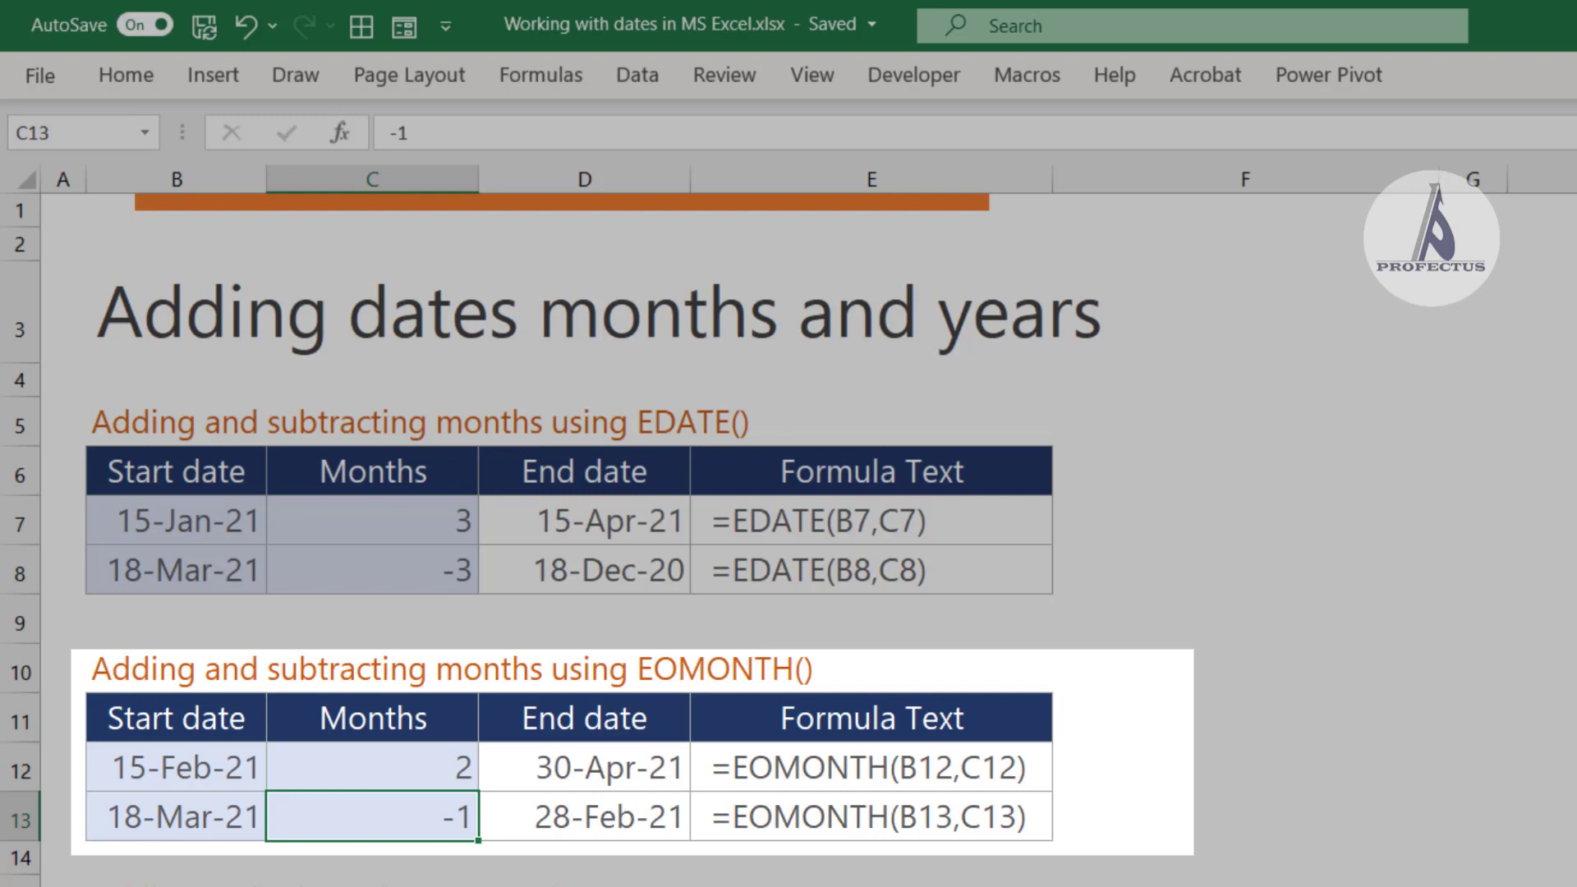
text(0)
key(Return)
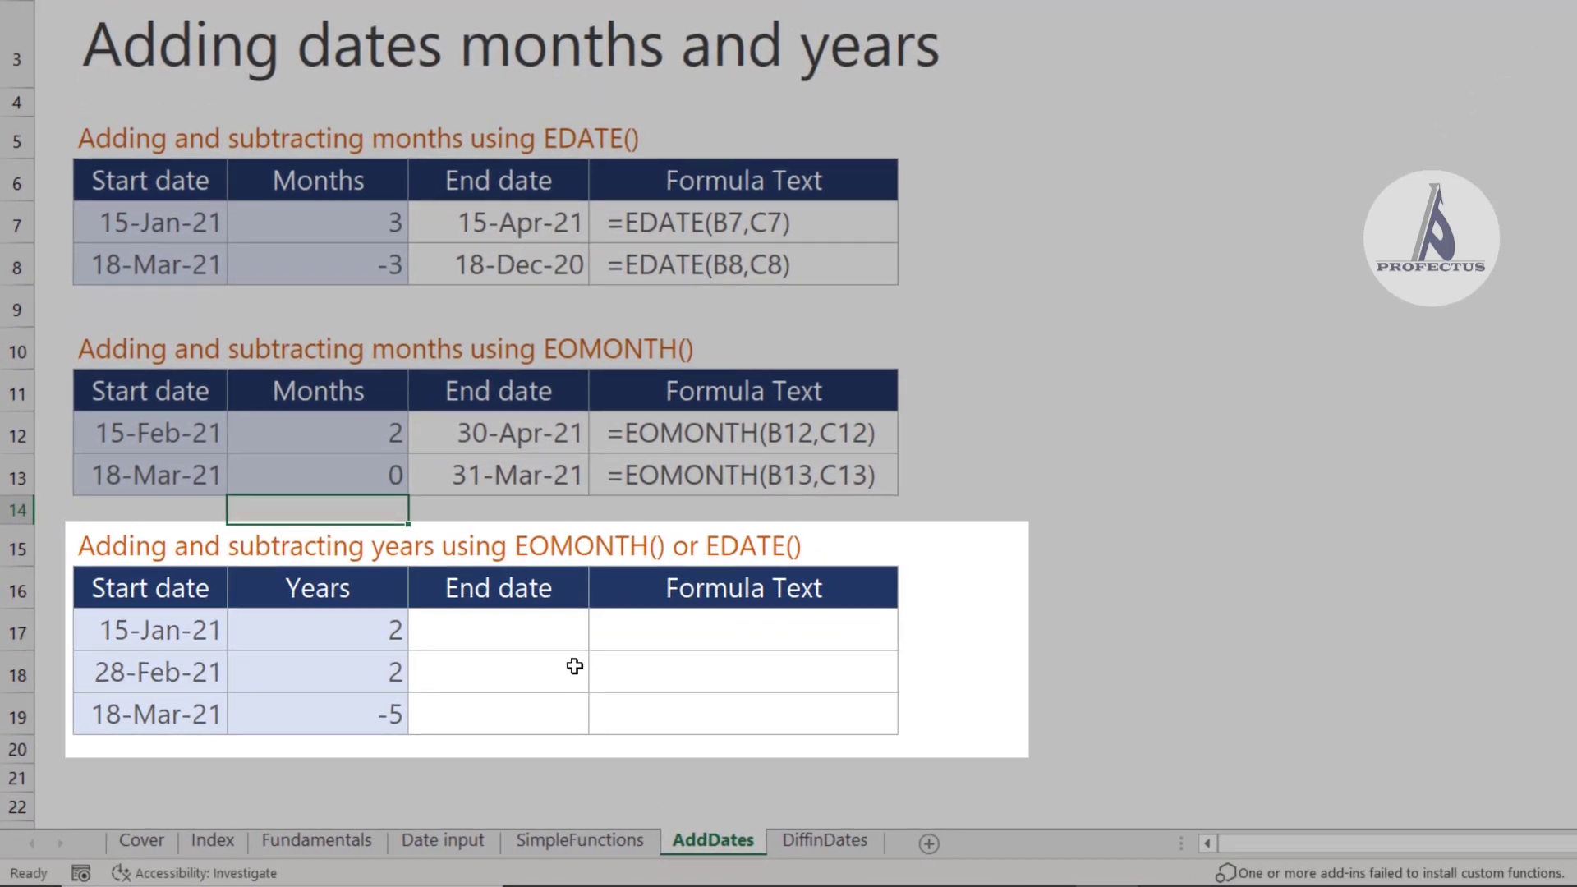
Start an EDATE formula in D17 of the years table with B17 as the start date
click(548, 637)
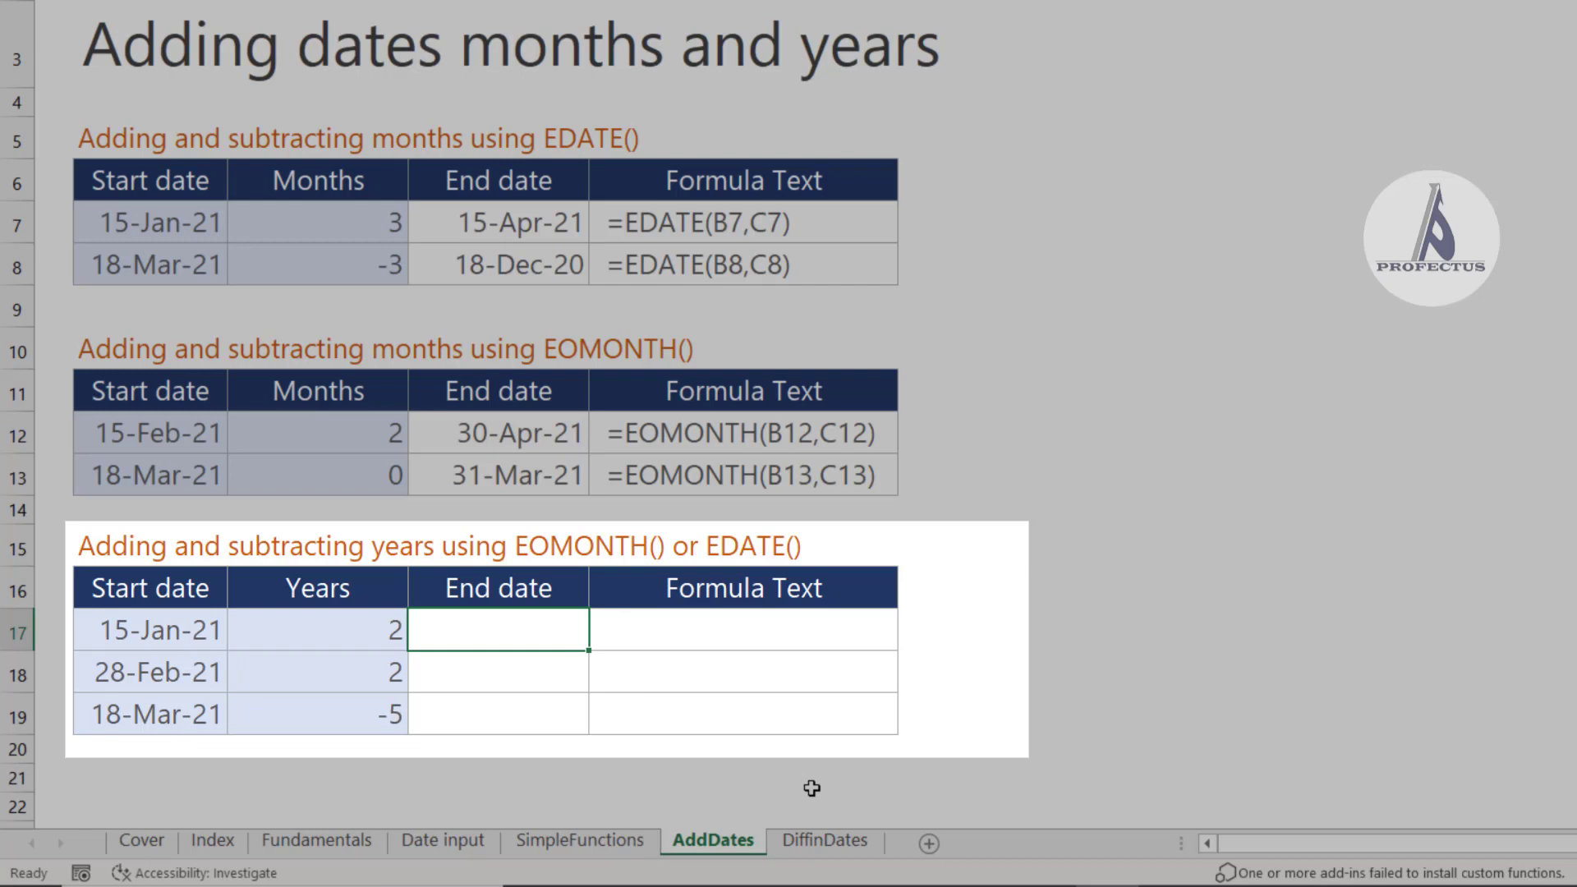
text(=Edate)
key(Tab)
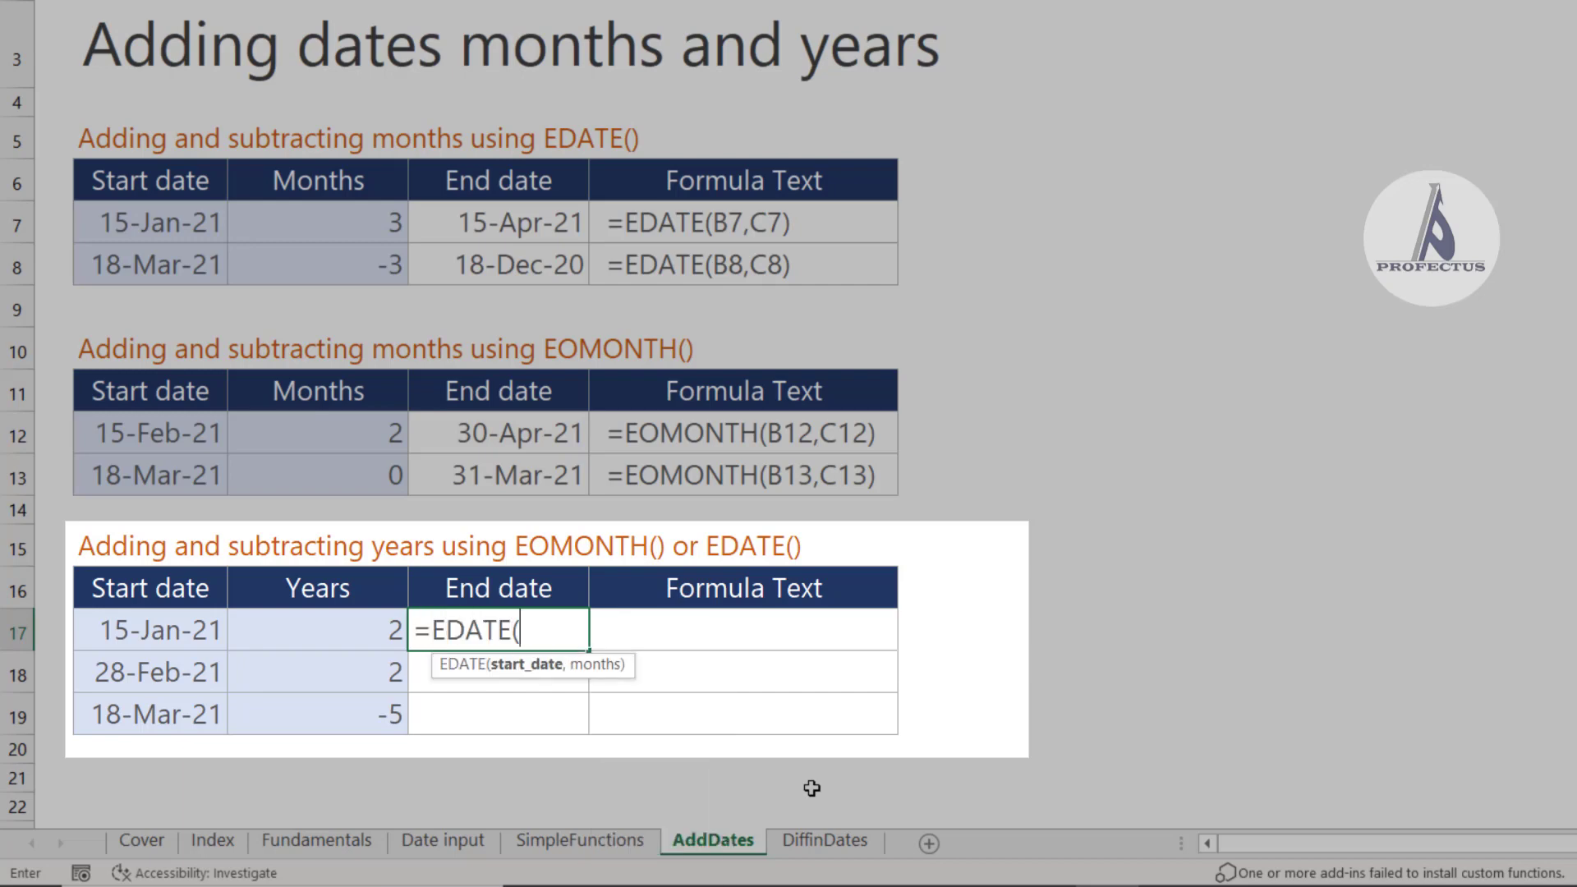
key(Left)
key(Left)
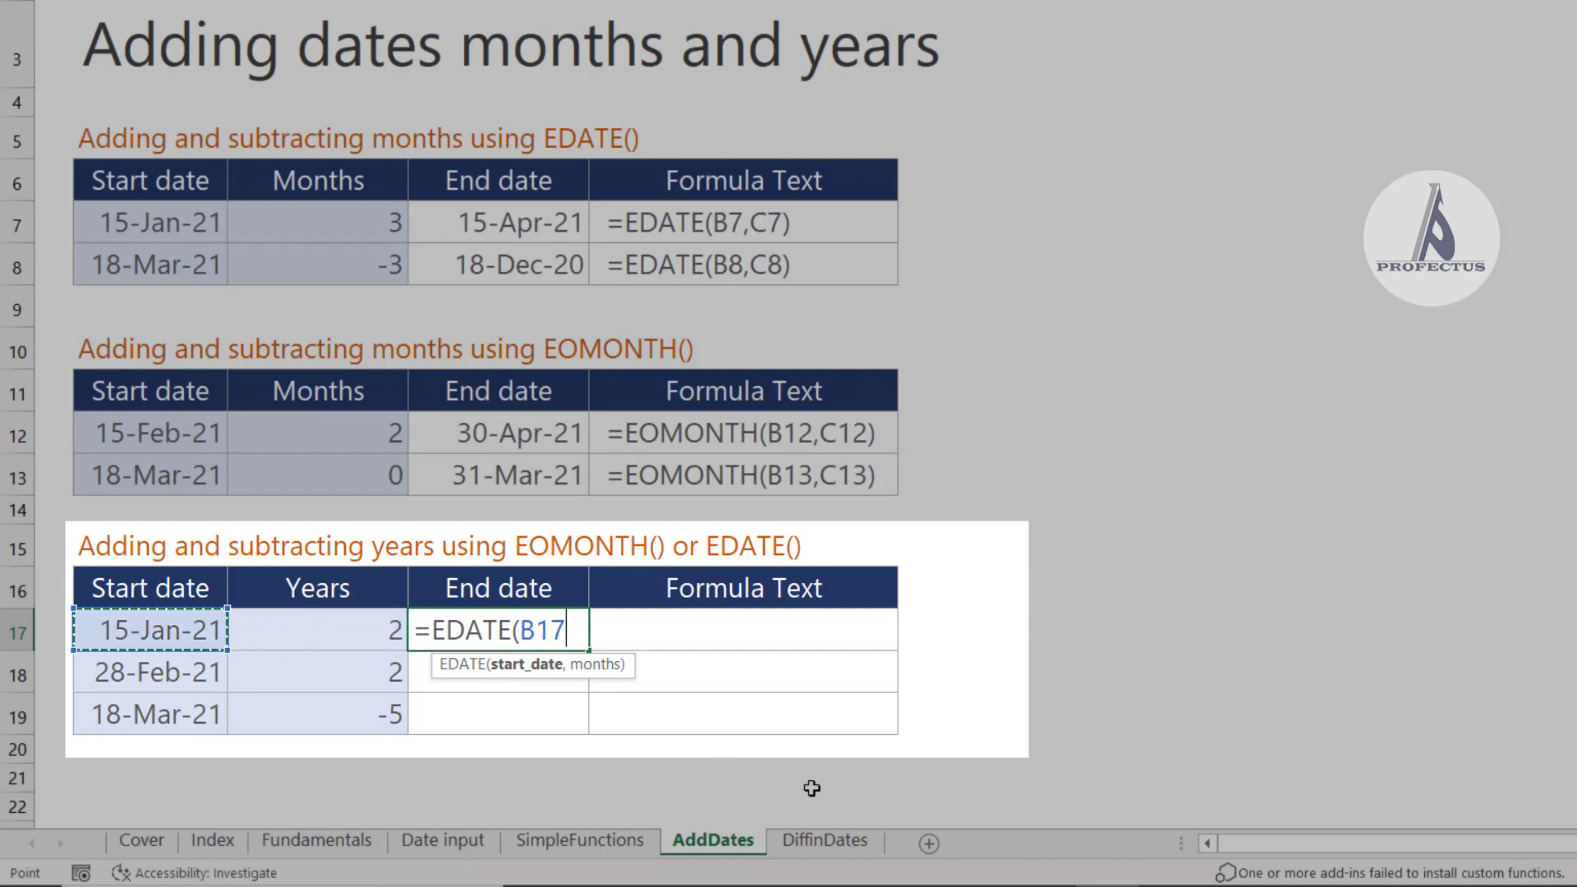